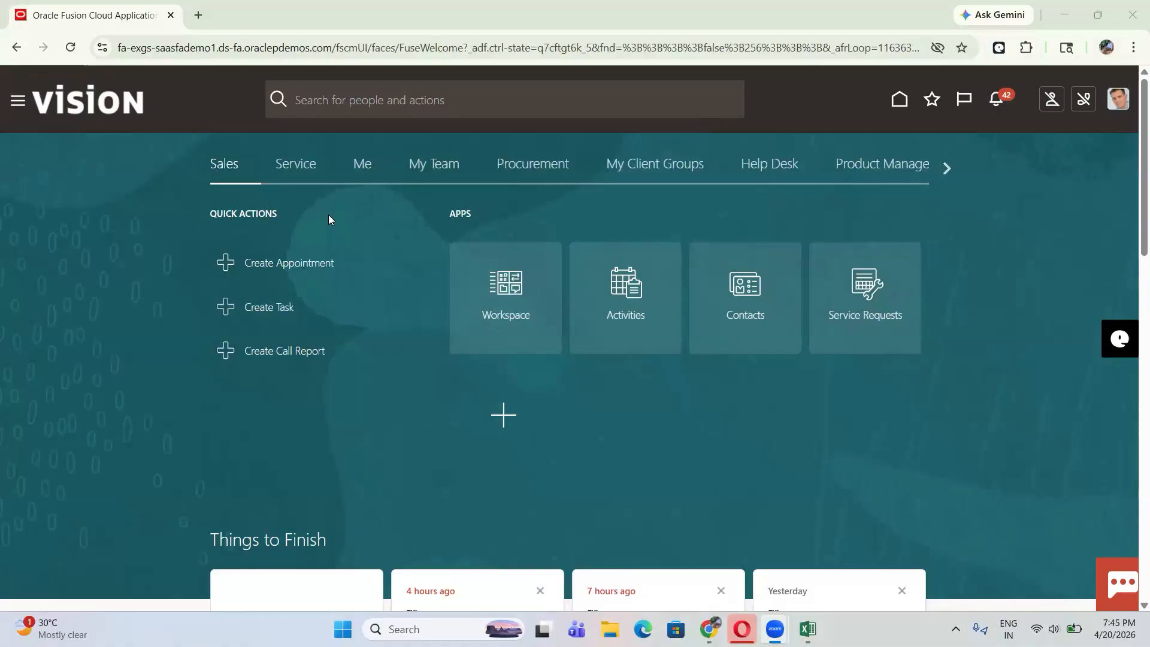
Switch to the blank Excel workbook and list item 1 as "Creation of User" in cells A1 and B1
key("alt+Tab")
key("alt+Tab")
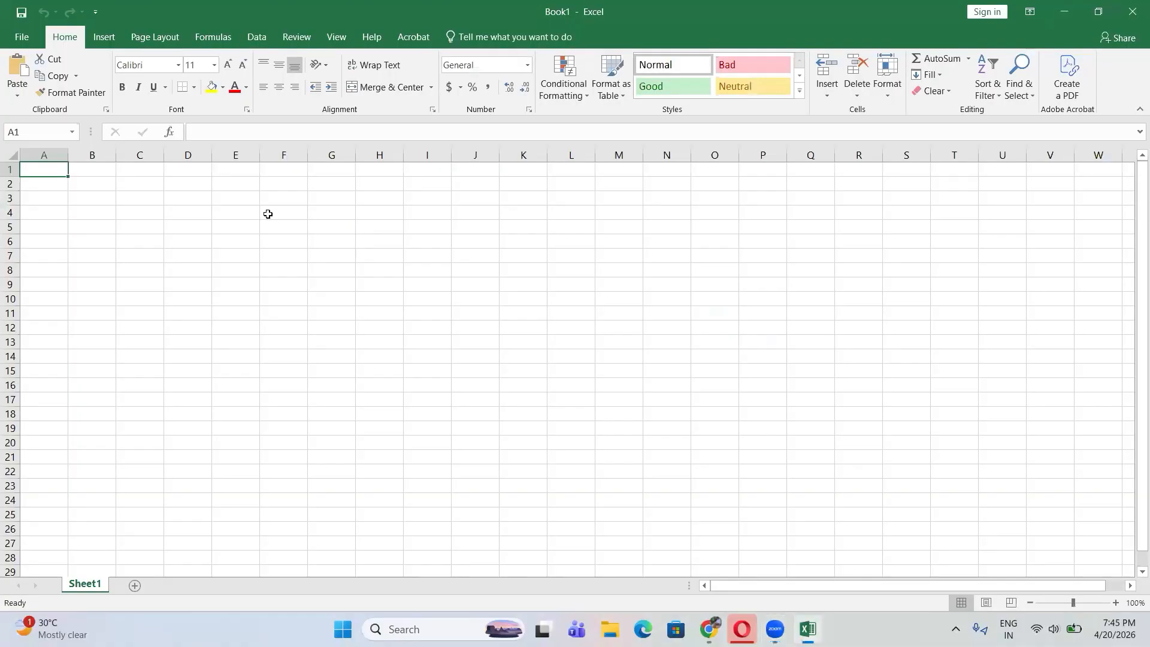
type("1.")
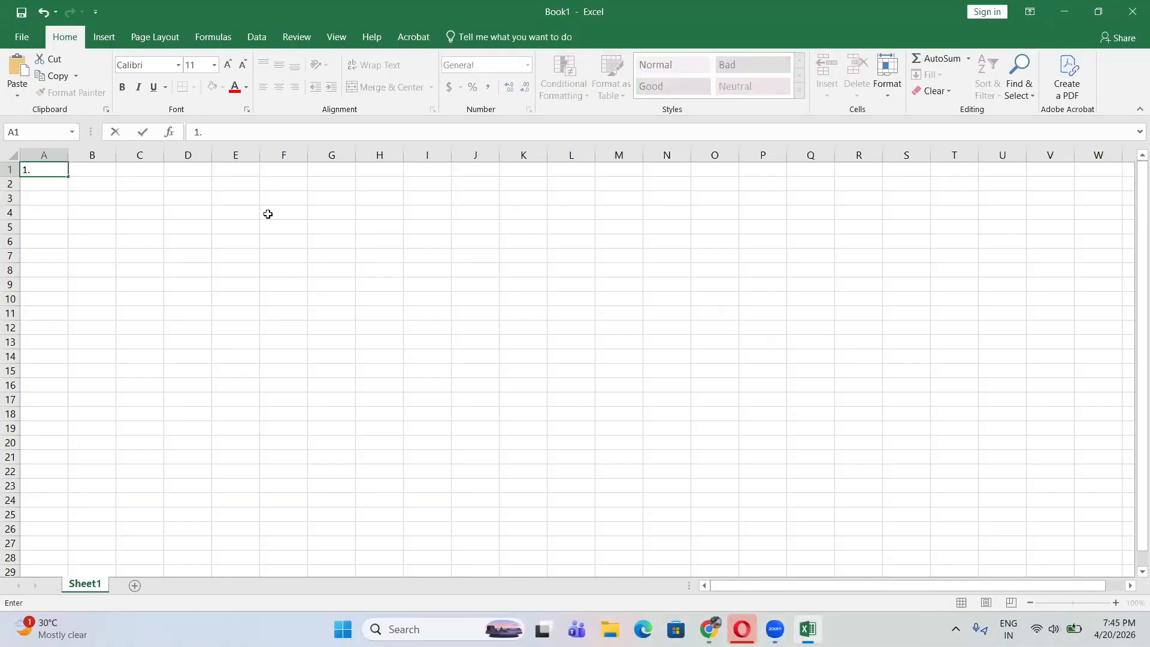
key("Tab")
type("C")
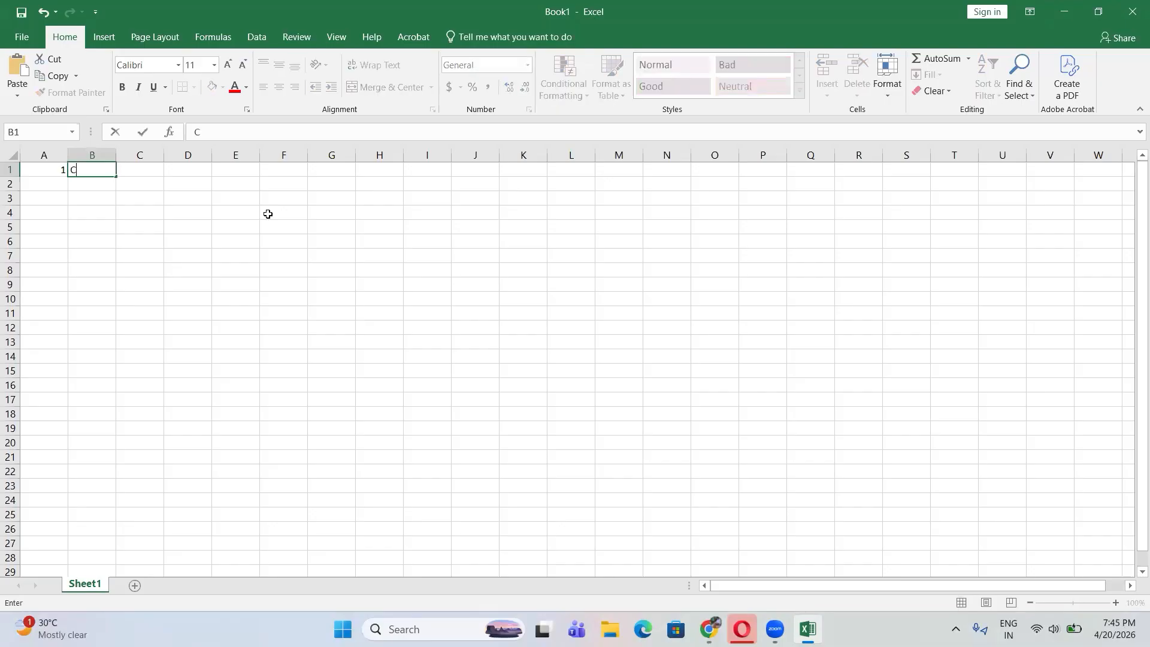
type("reation of User")
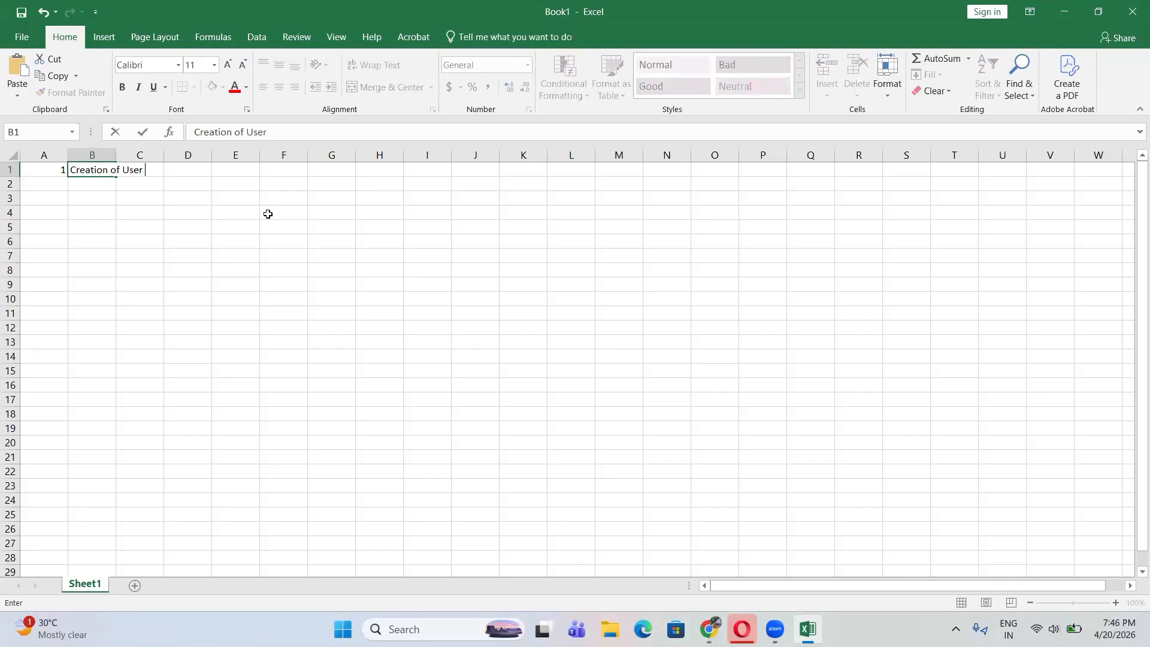
List item 2 as "Password policy" in cells A2 and B2, and fit column B's width to its text
left_click(56, 184)
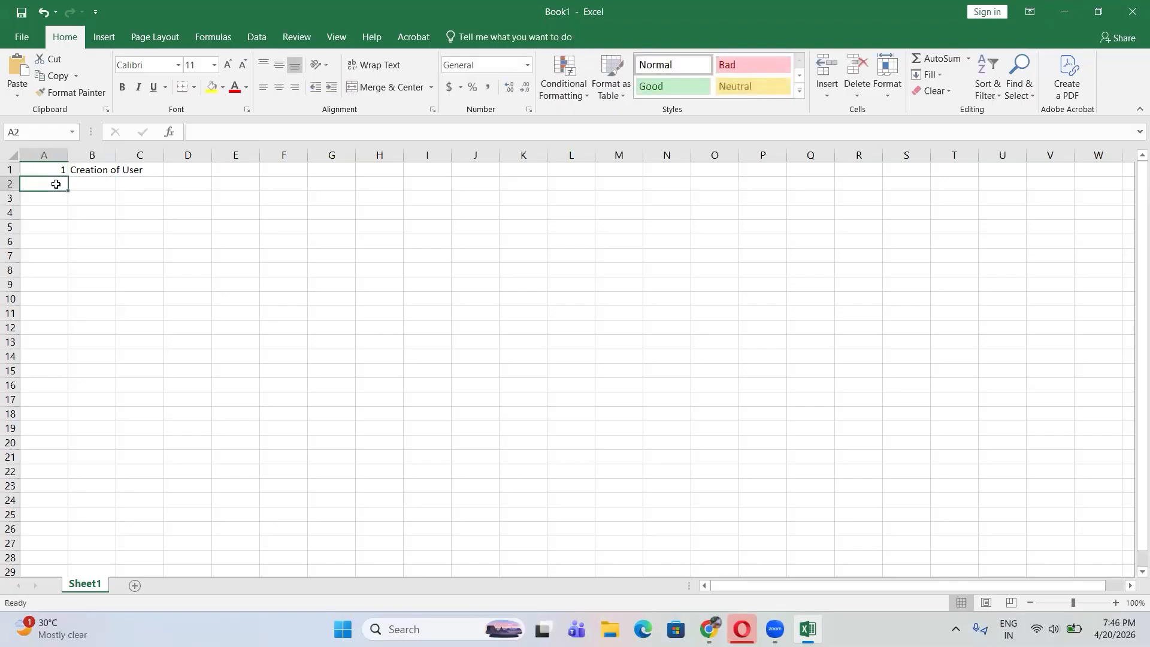
type("2.")
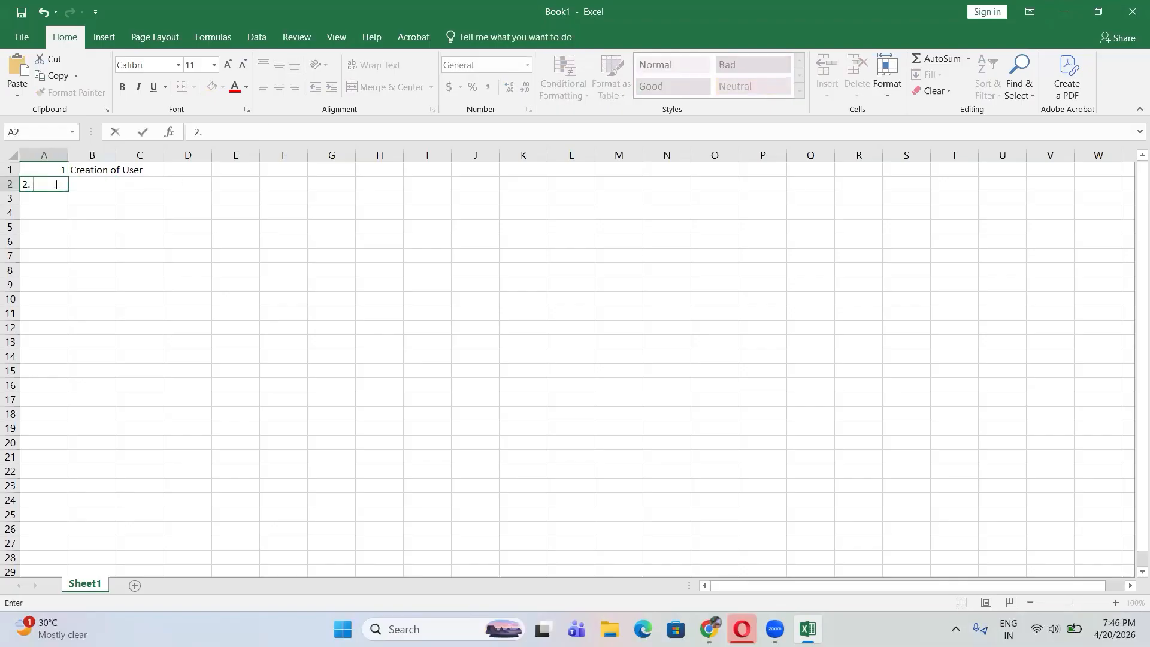
key("Tab")
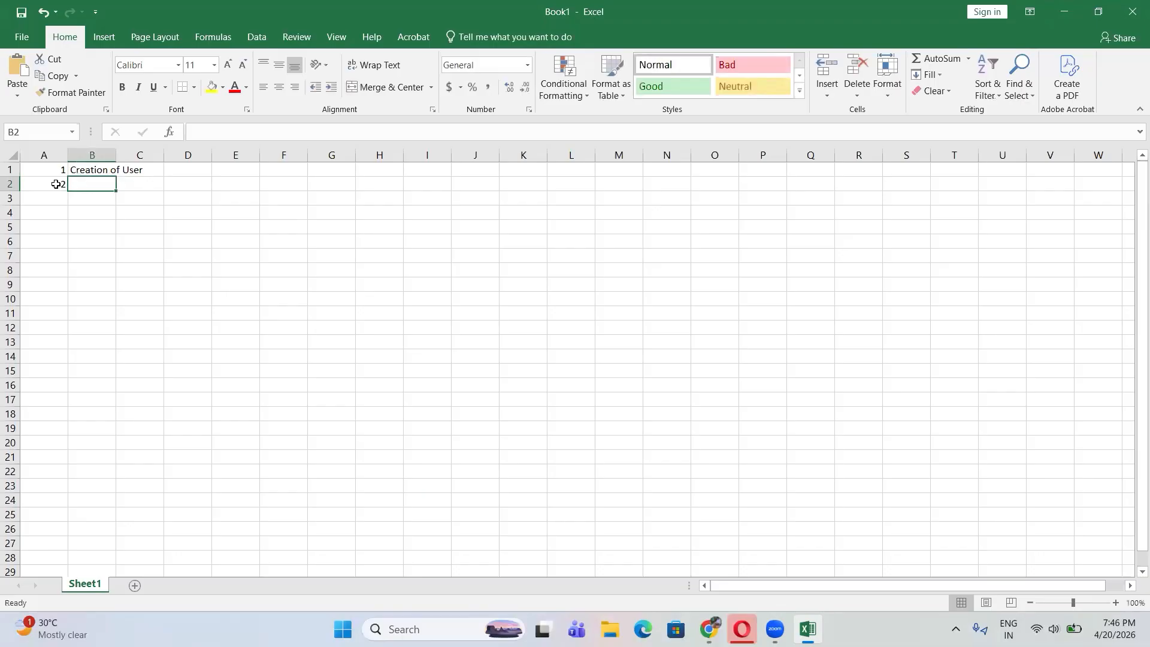
type("P")
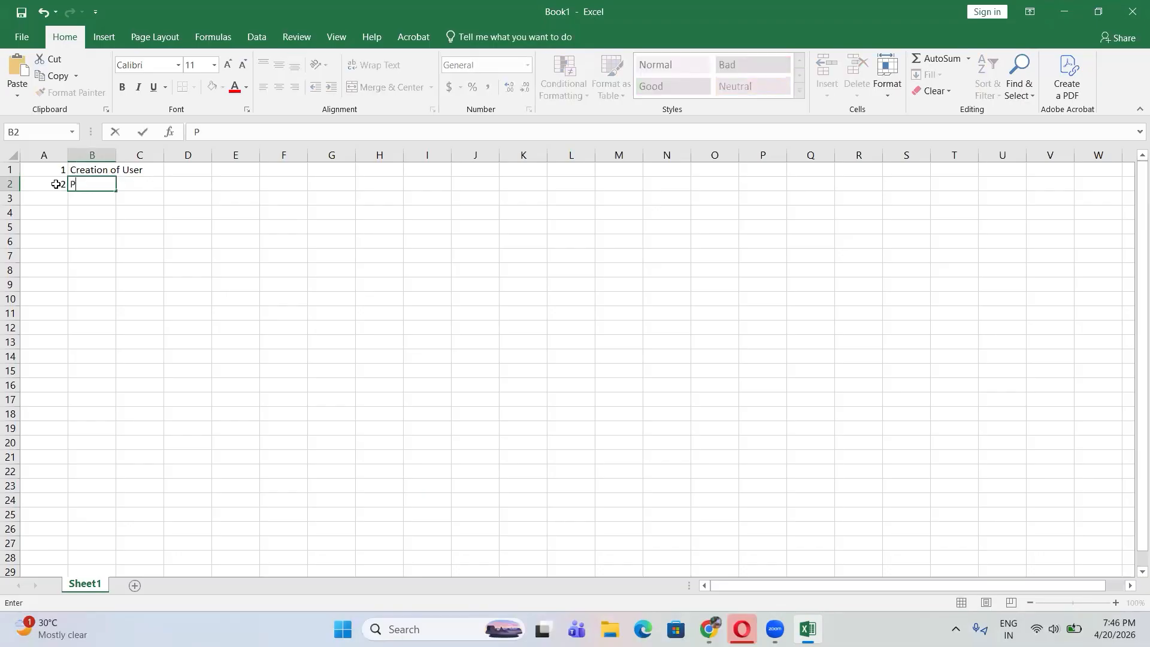
type("assword polic")
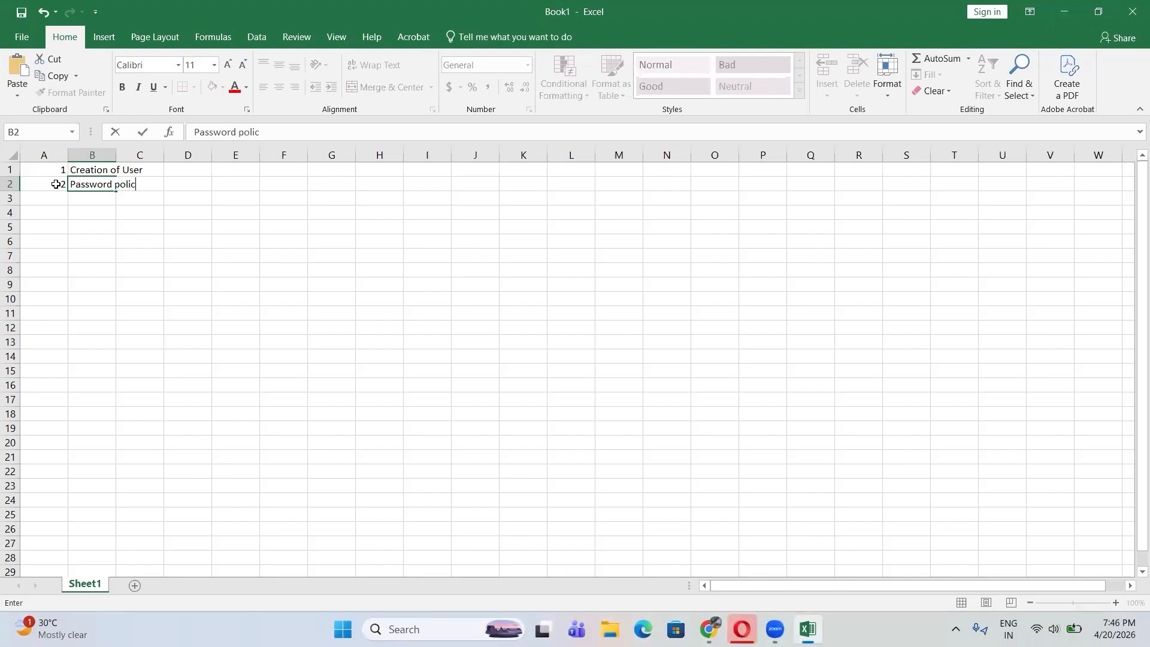
type("y")
left_click(196, 181)
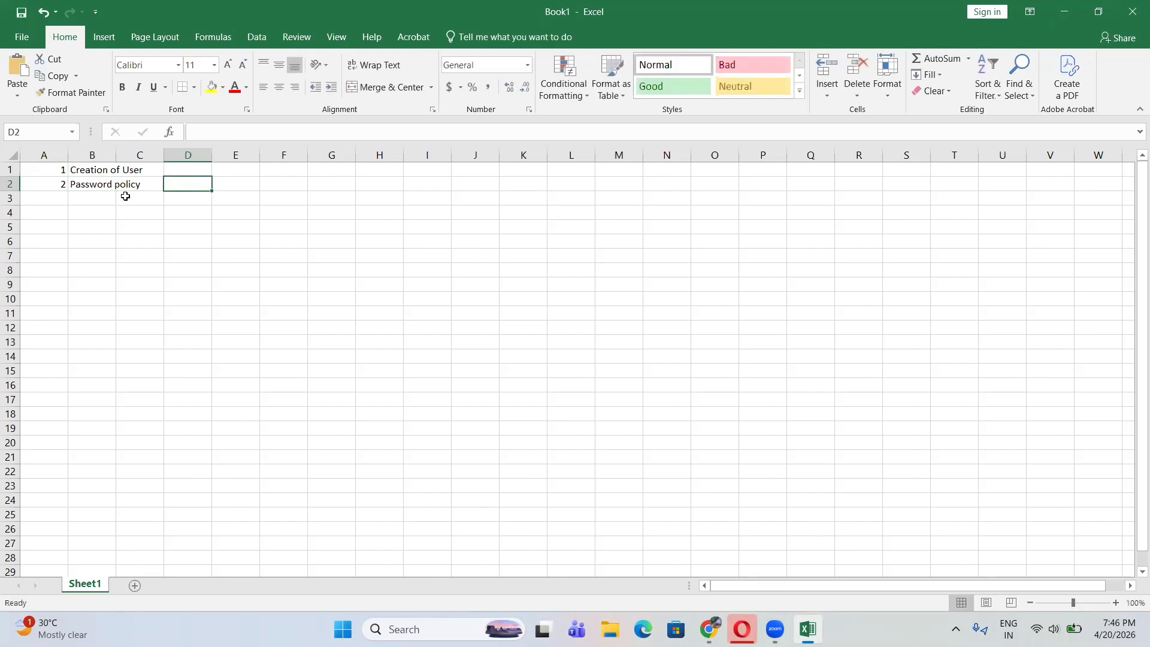
double_click(115, 153)
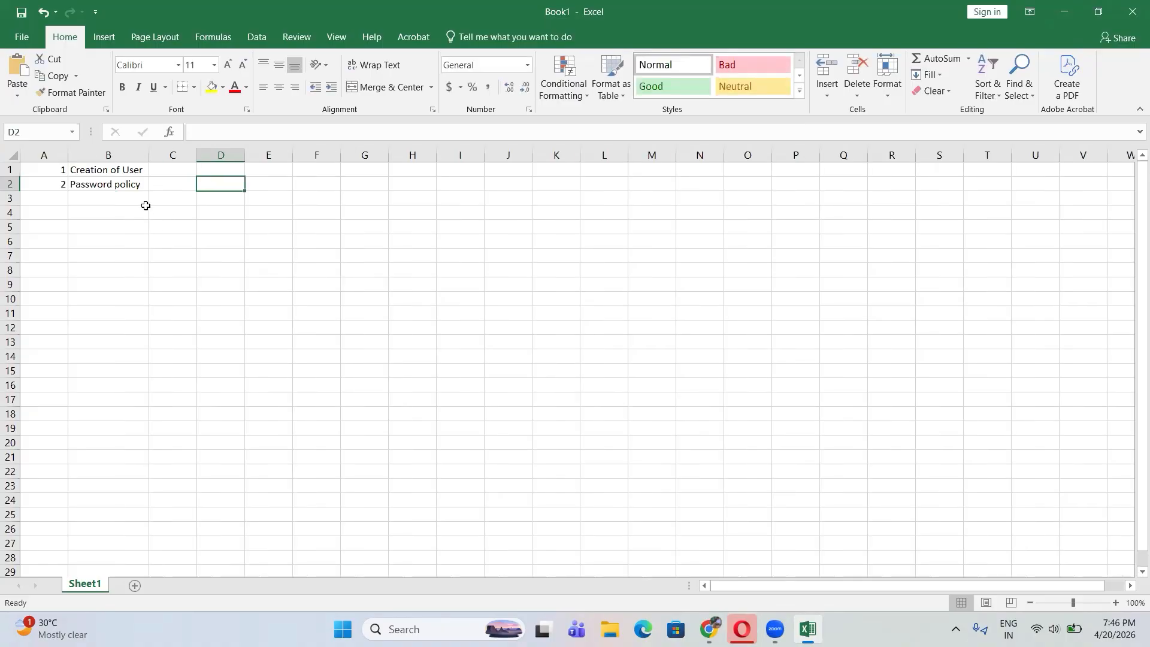
Switch to Oracle Fusion in the browser and look through the home page's application groups and the Settings and Actions options
key("alt+Tab")
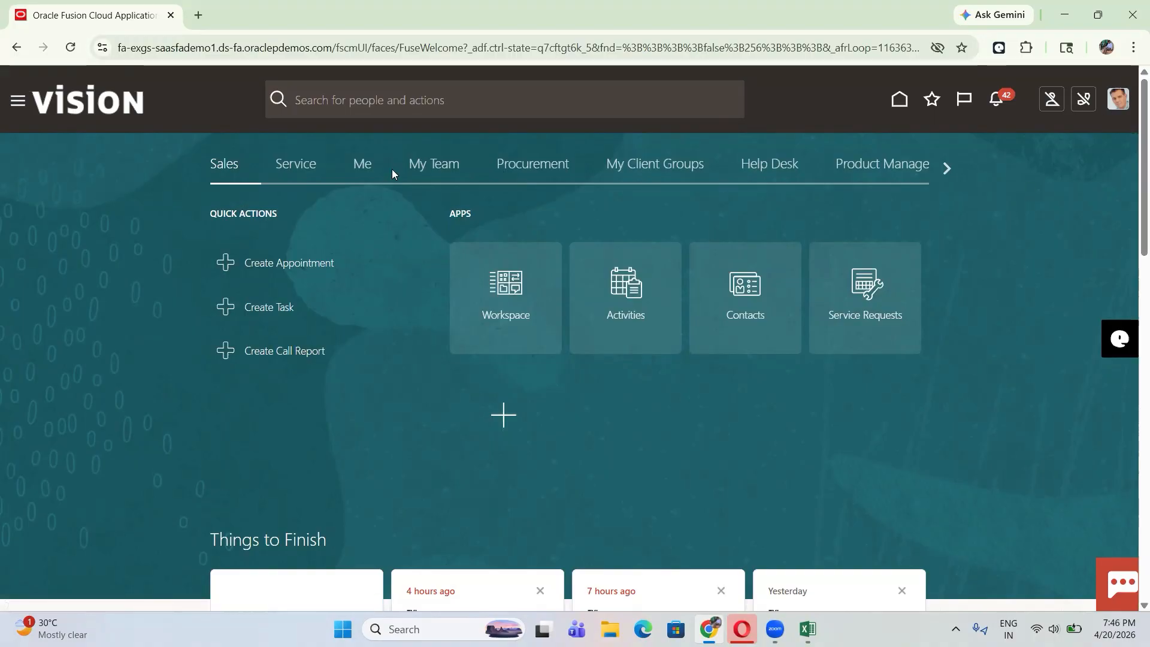
left_click(545, 170)
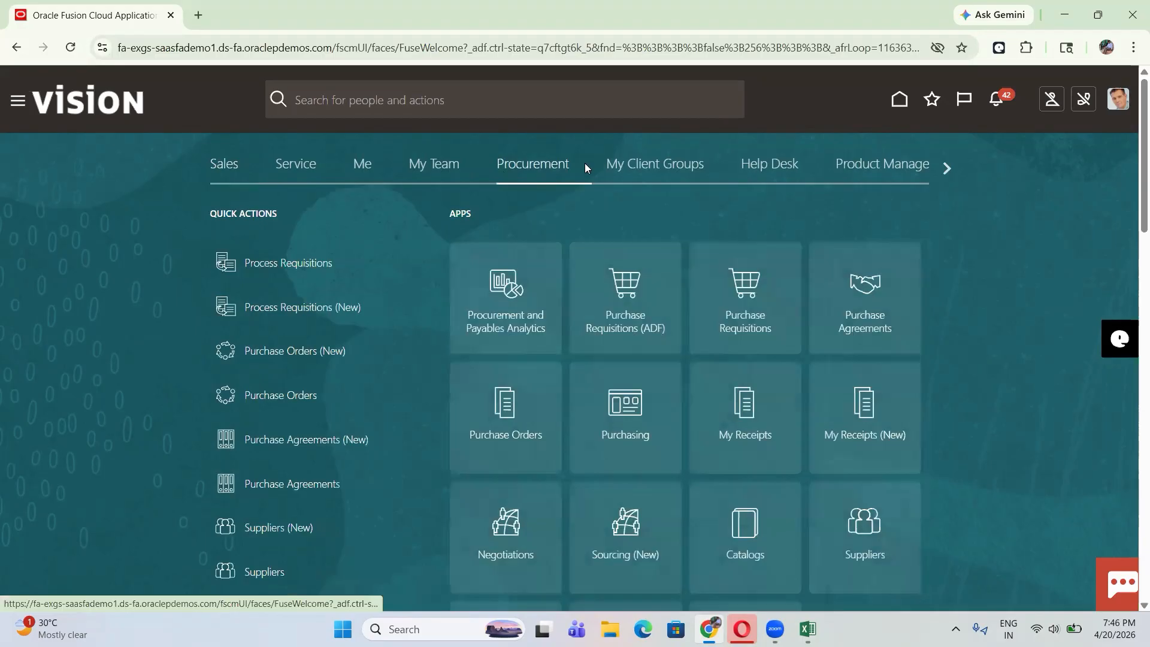
left_click(646, 161)
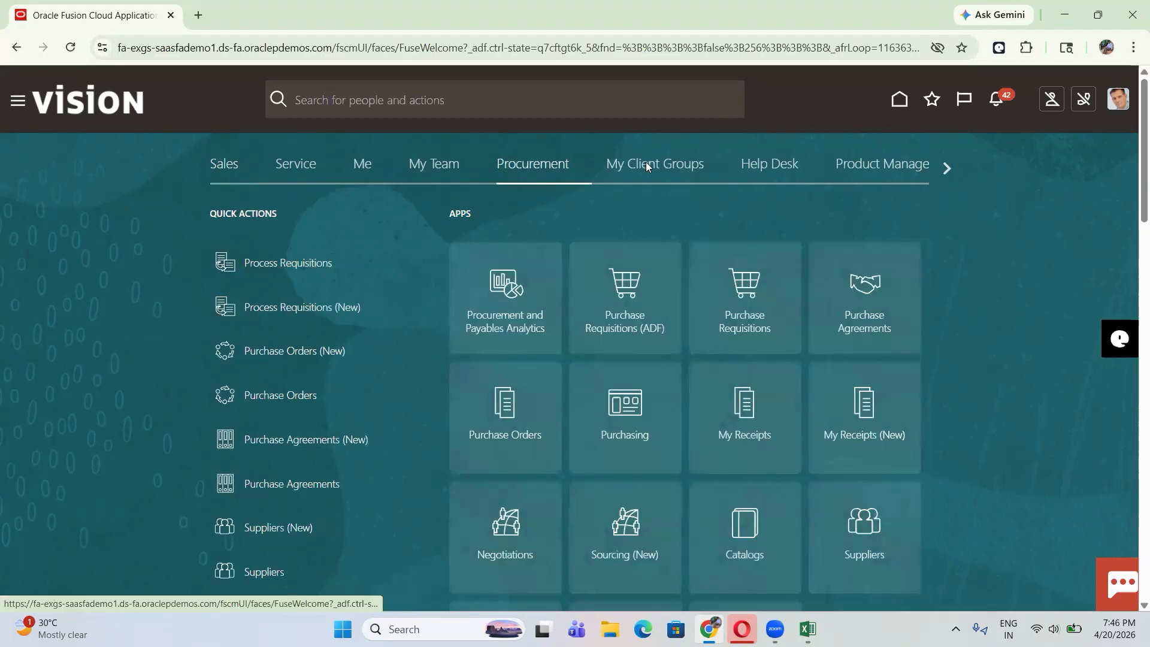
left_click(945, 165)
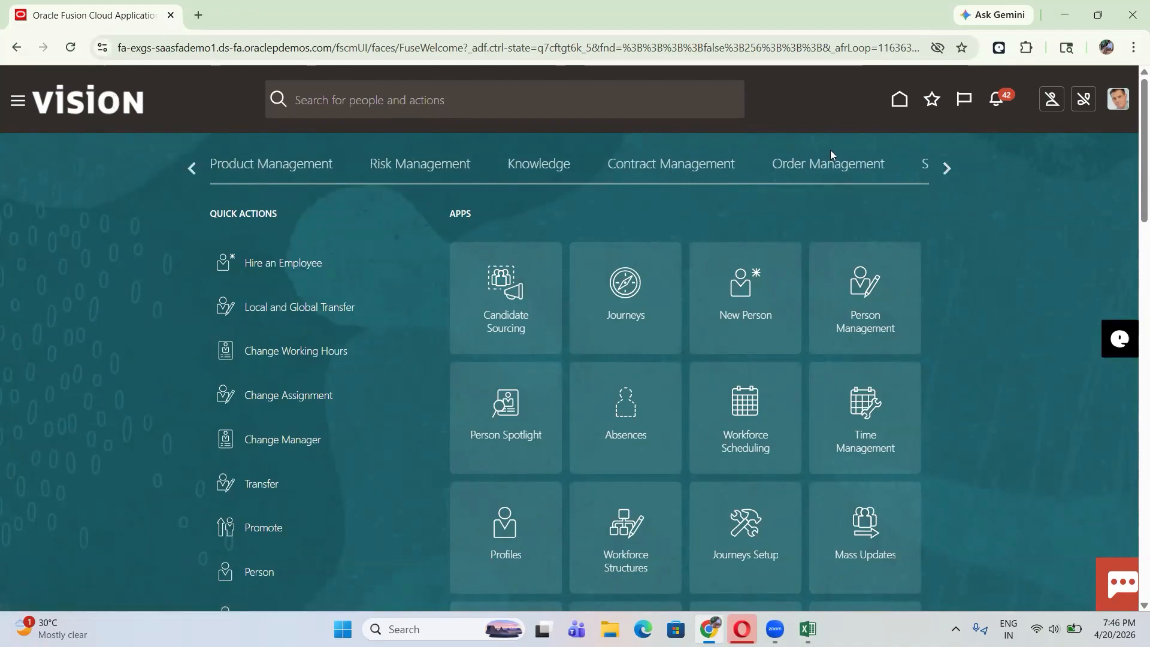
left_click(946, 166)
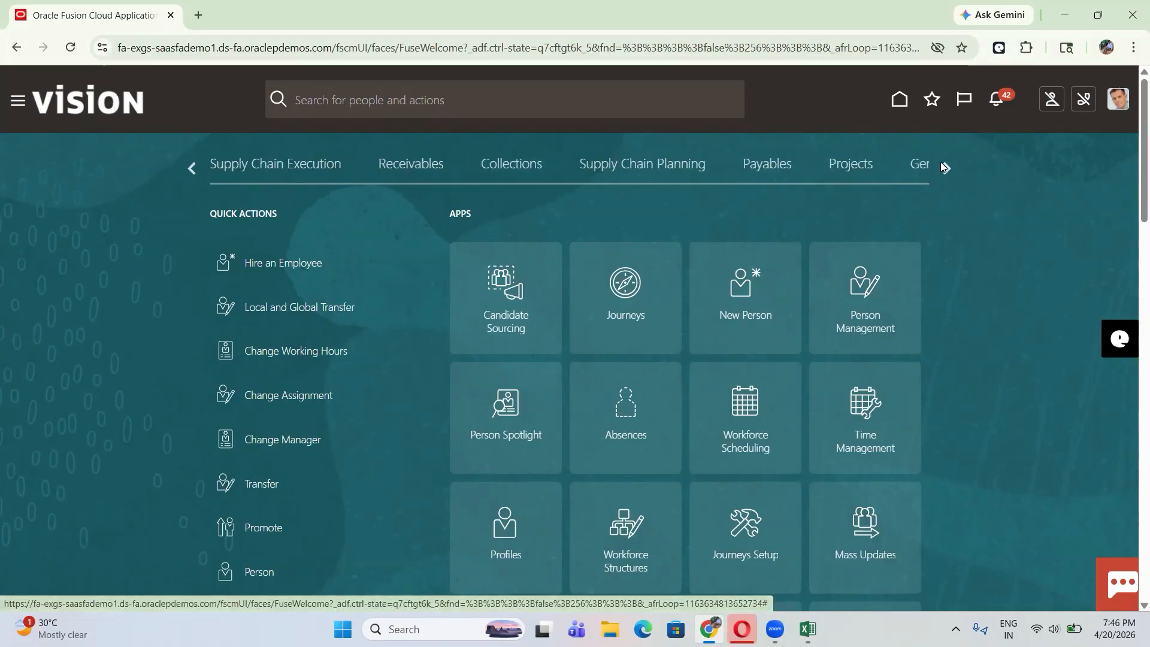
left_click(855, 170)
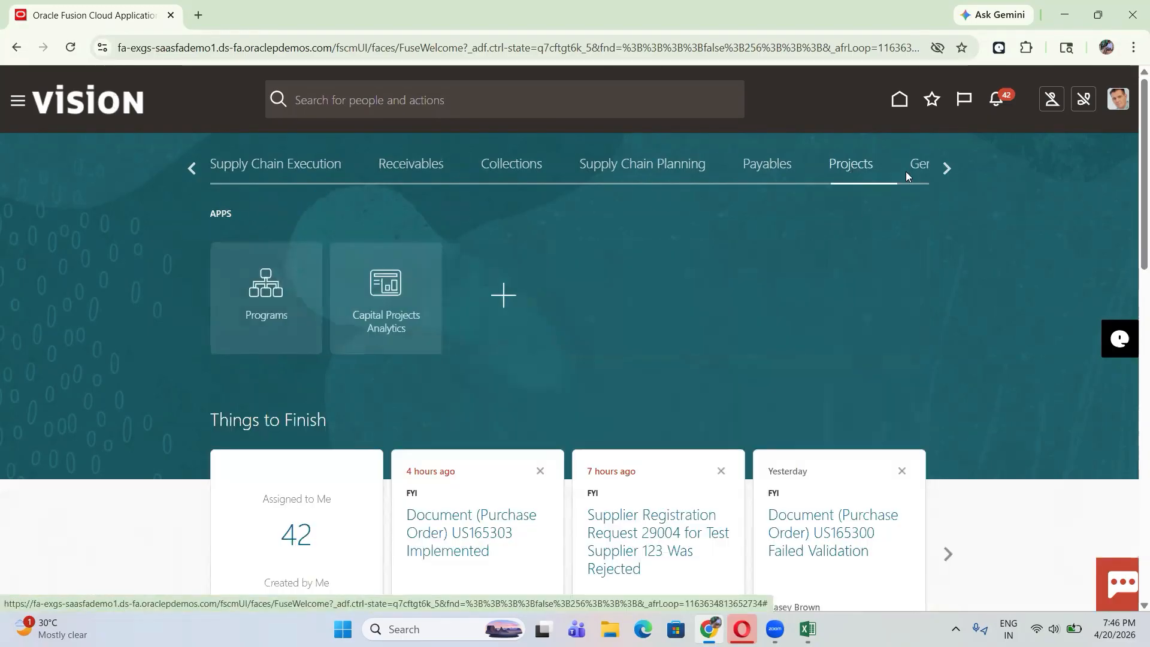
left_click(941, 166)
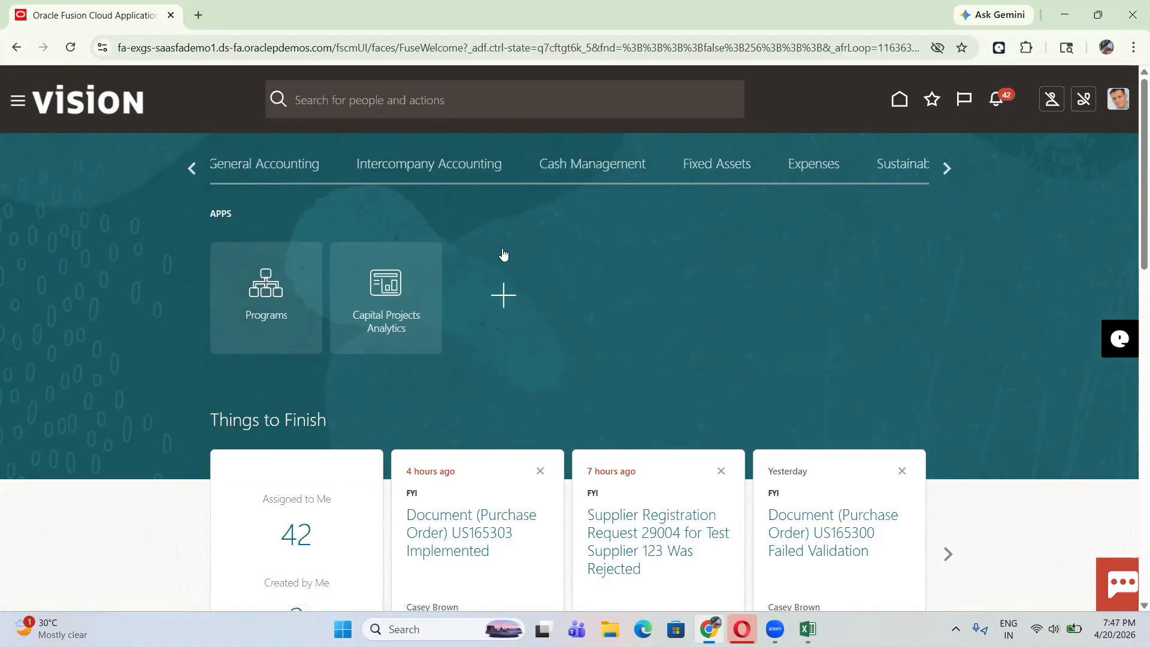
left_click(451, 163)
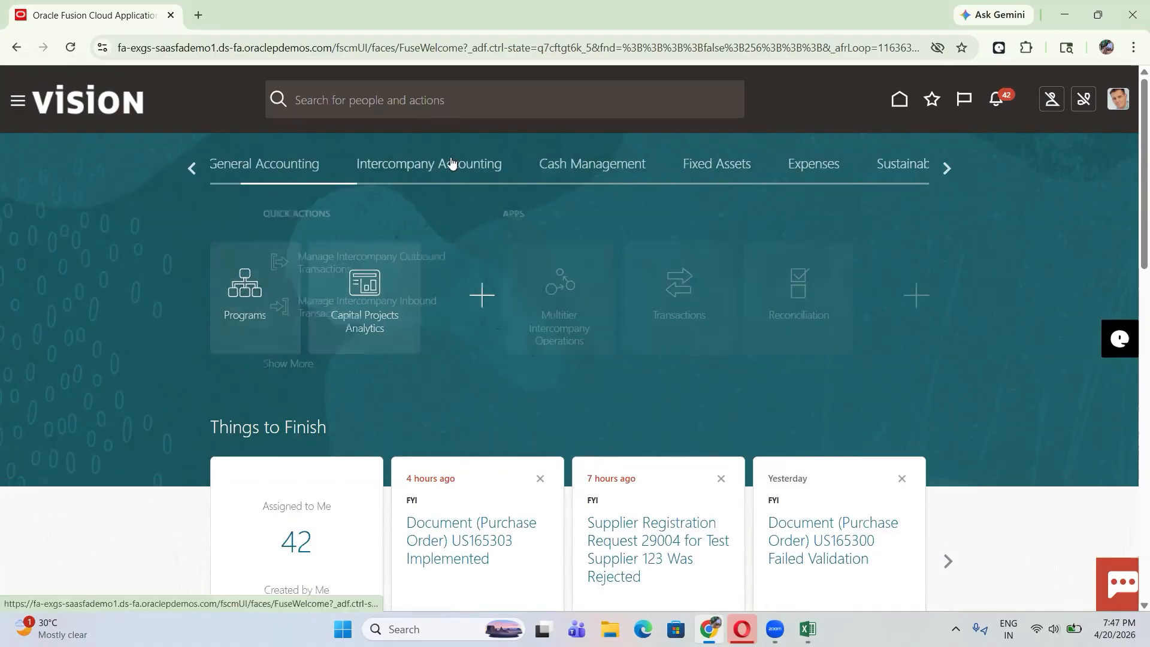
left_click(629, 166)
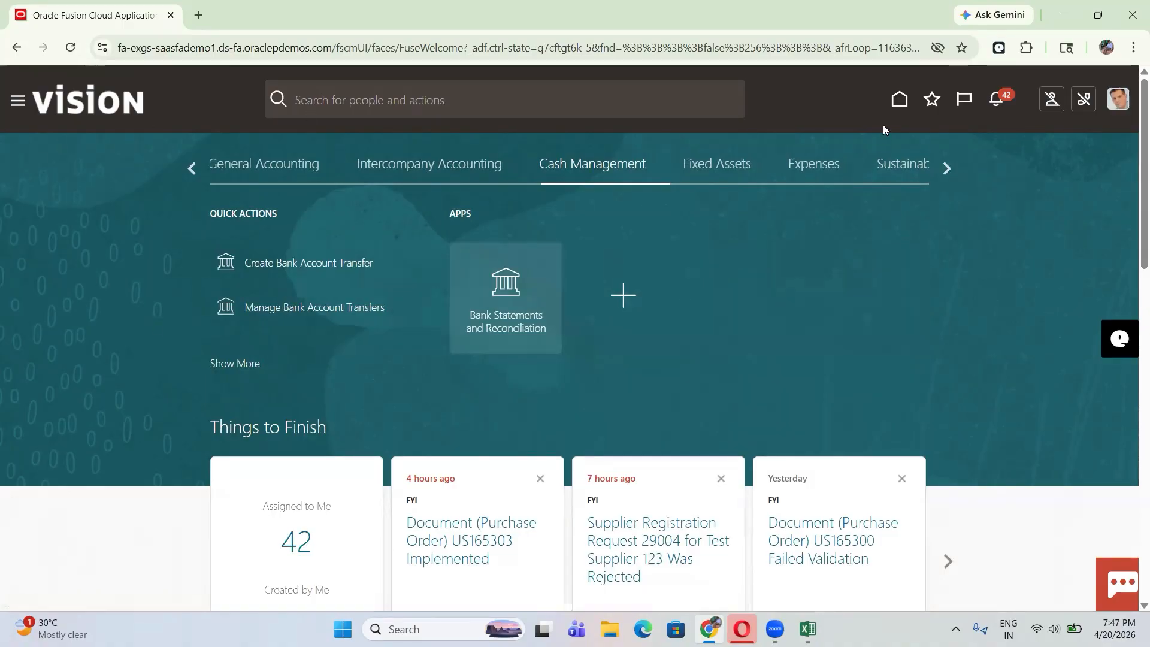
left_click(899, 103)
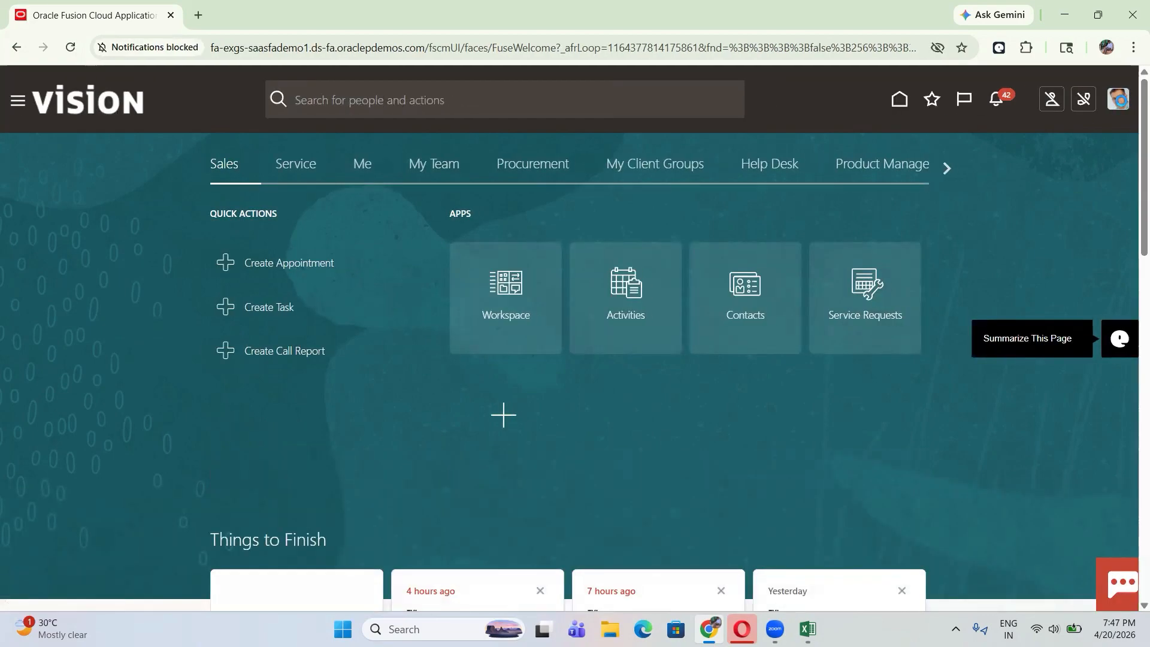
left_click(1120, 101)
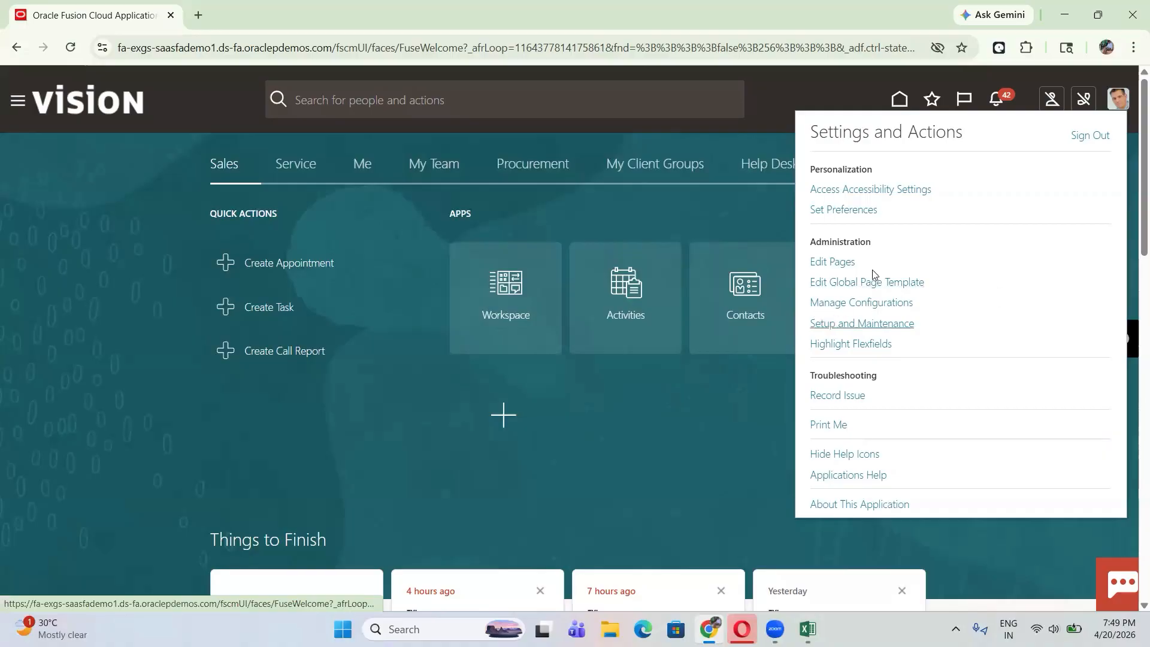
left_click(615, 425)
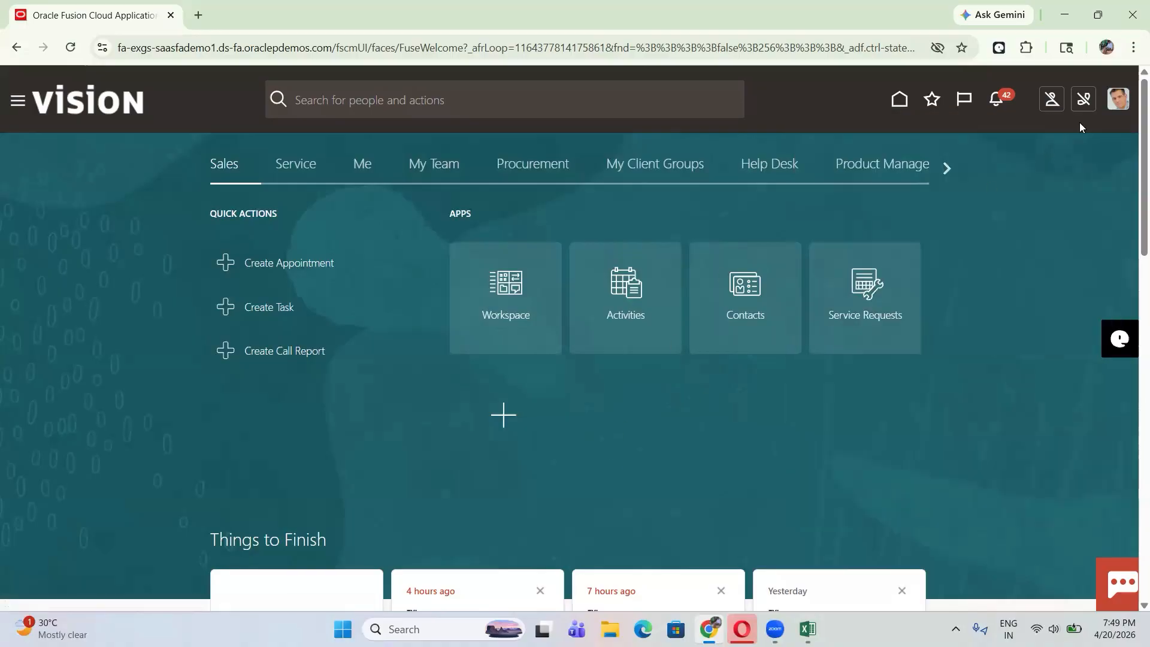
Open the Security Console from the Tools group of the application navigator
left_click(16, 107)
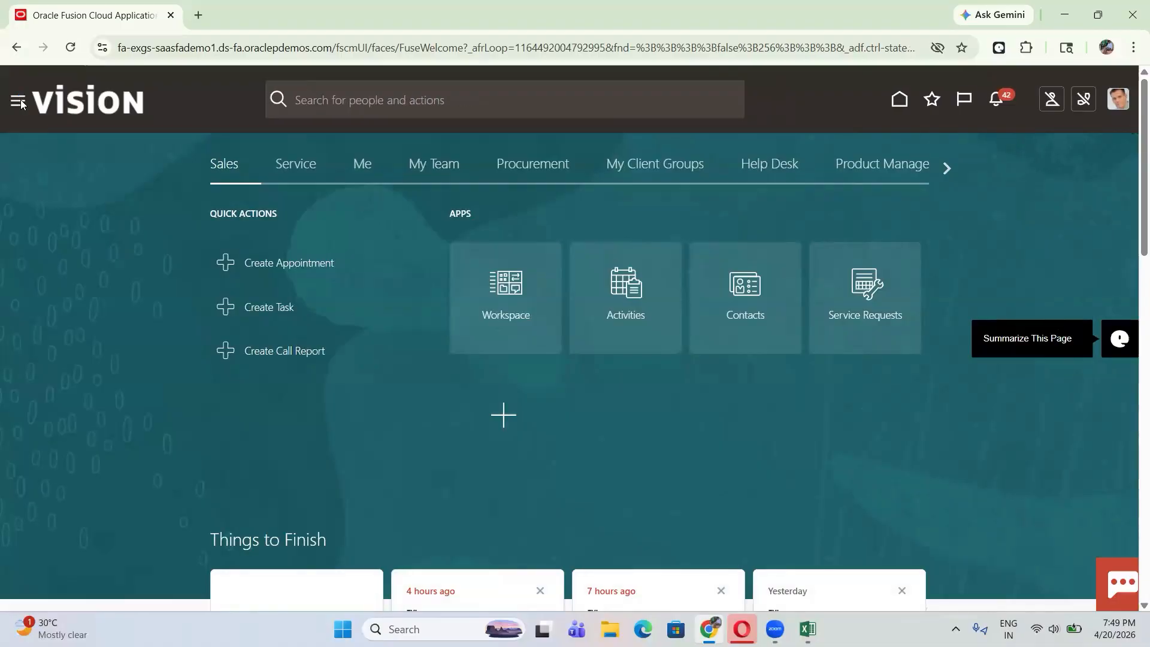
left_click(19, 100)
scroll(226, 323, "down", 9)
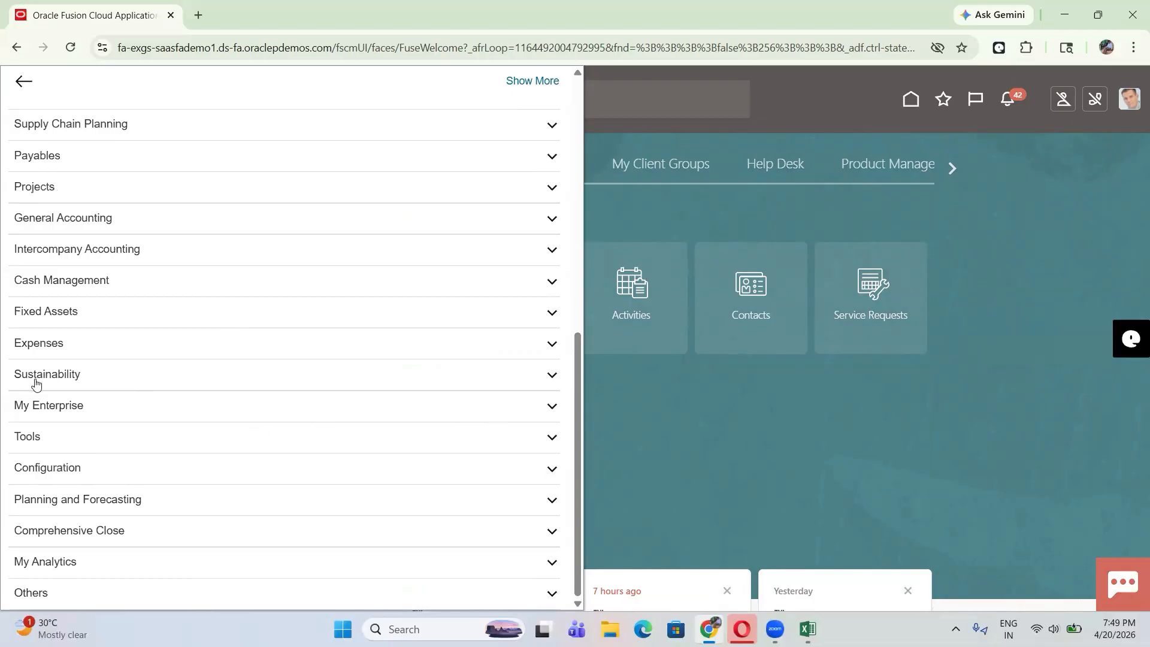
left_click(53, 442)
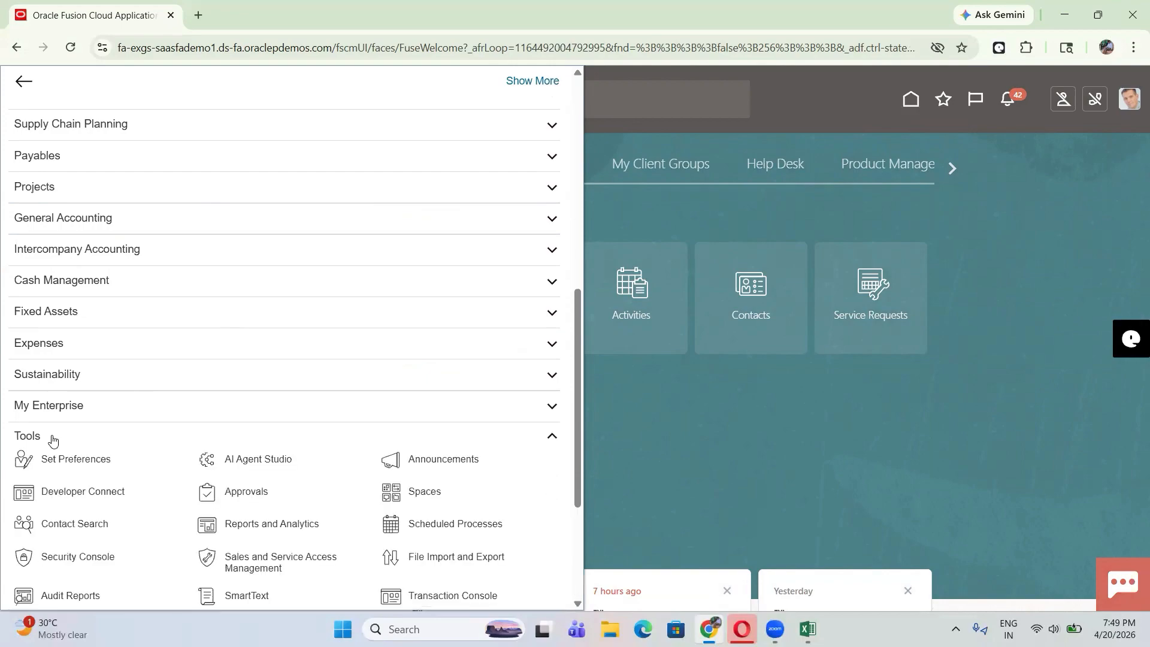
scroll(54, 474, "down", 2)
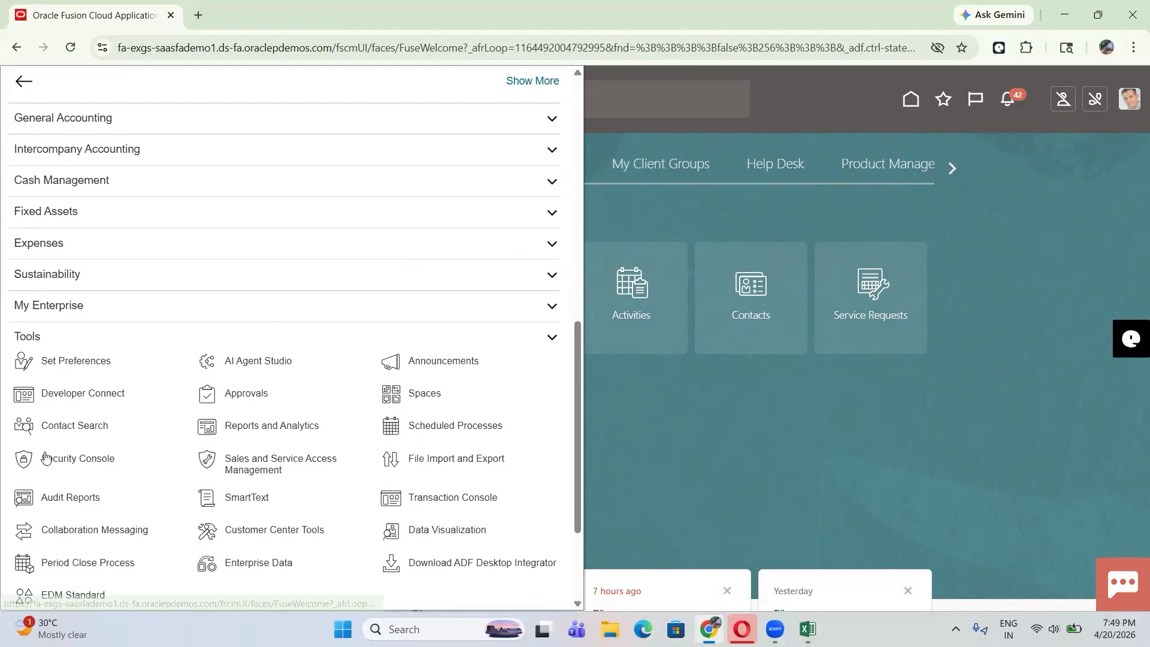
left_click(68, 462)
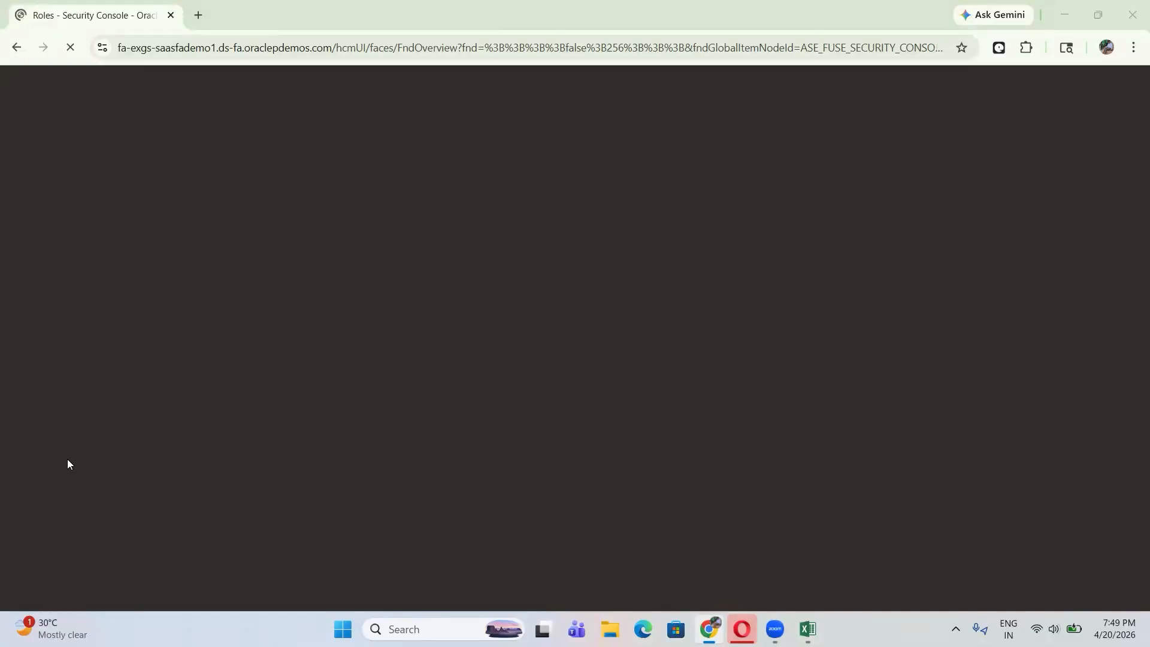
Switch to the Excel notes and enter "Securitu Console" in cell B4 and "___" in cell C4
key("alt+Tab")
key("alt+Tab")
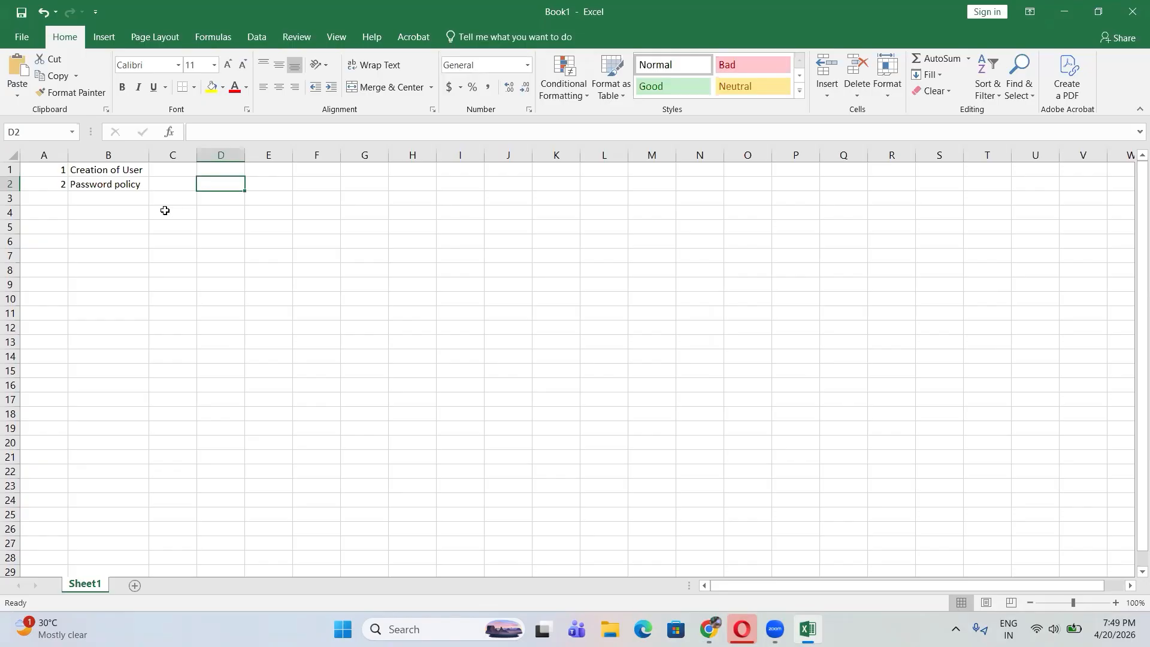
left_click(115, 213)
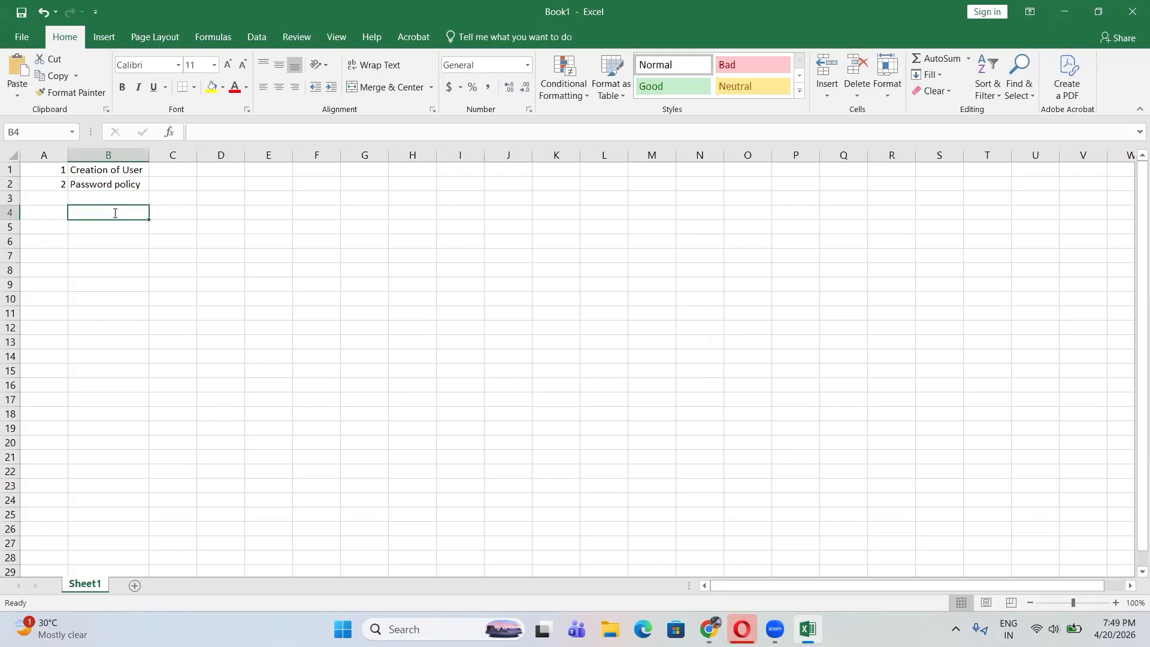
type("Secur")
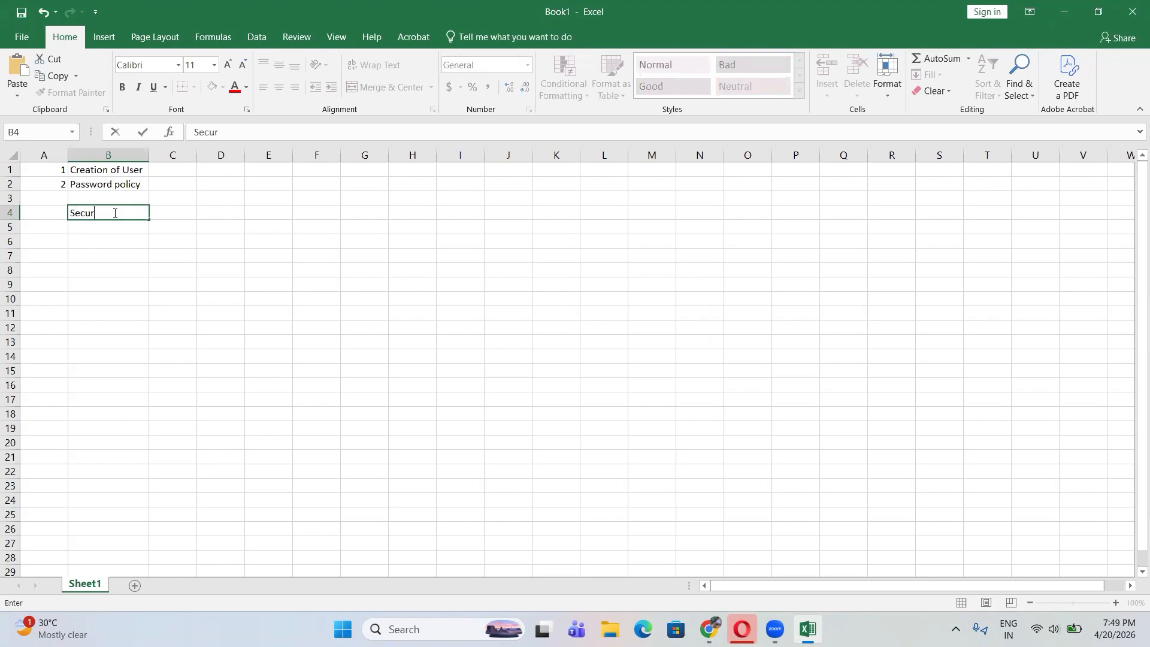
type("itu Console")
key("Tab")
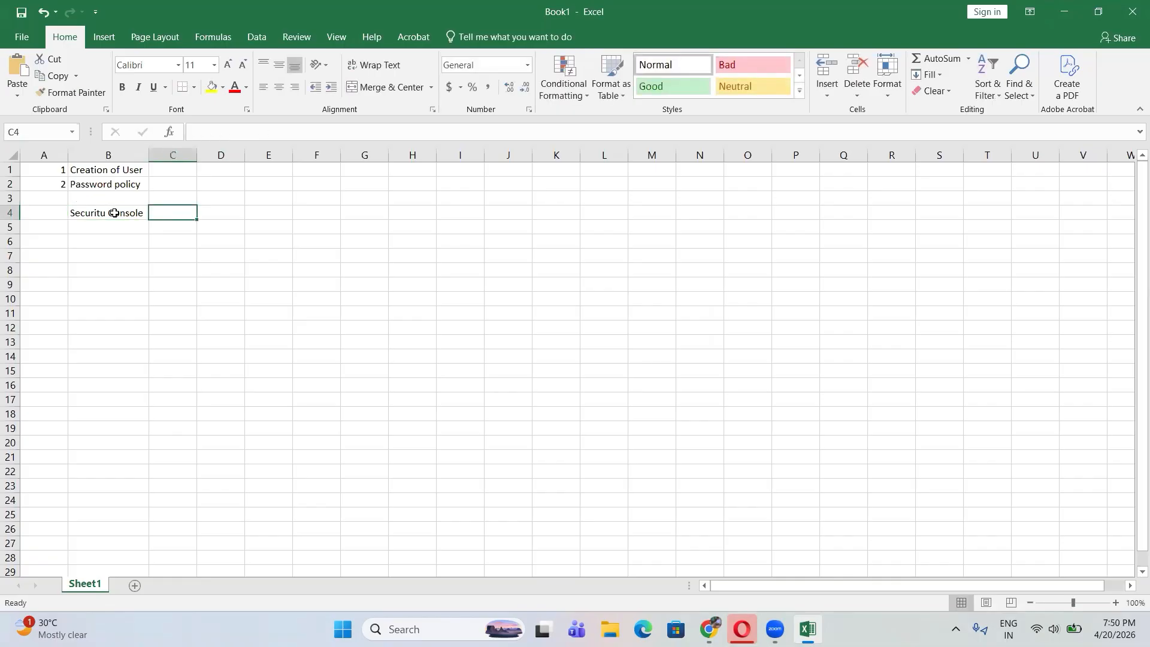
type("___")
Enter "IT Security Manager" in cell D4 as the role for the Security Console
left_click(233, 211)
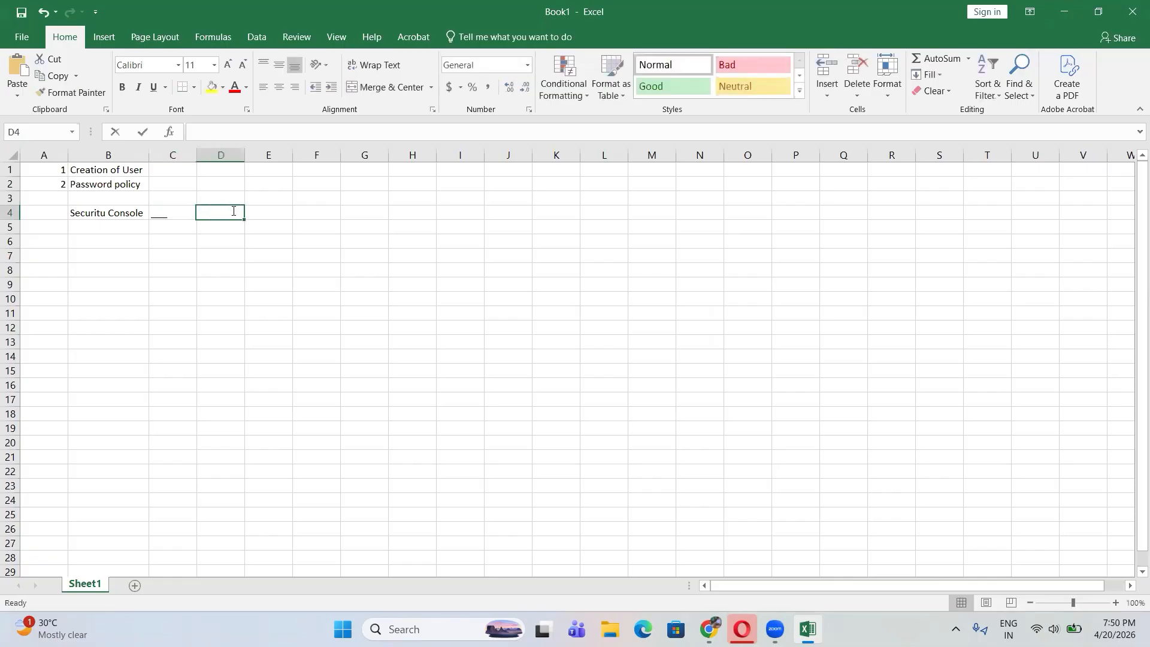
type("IT")
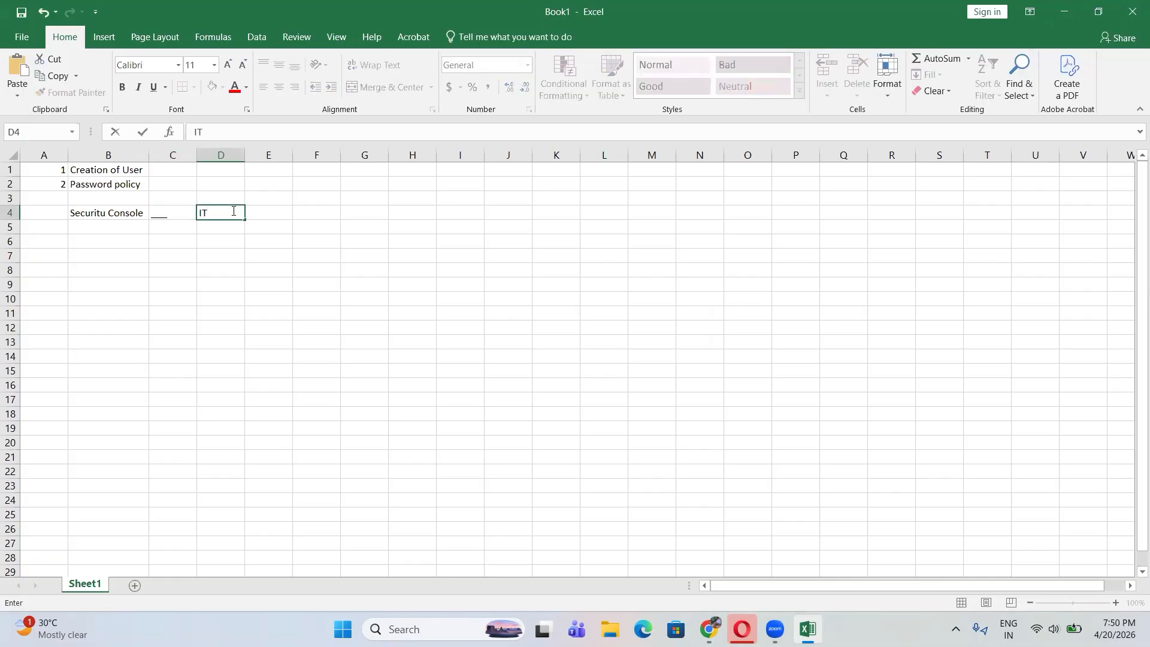
type(" Security Manager")
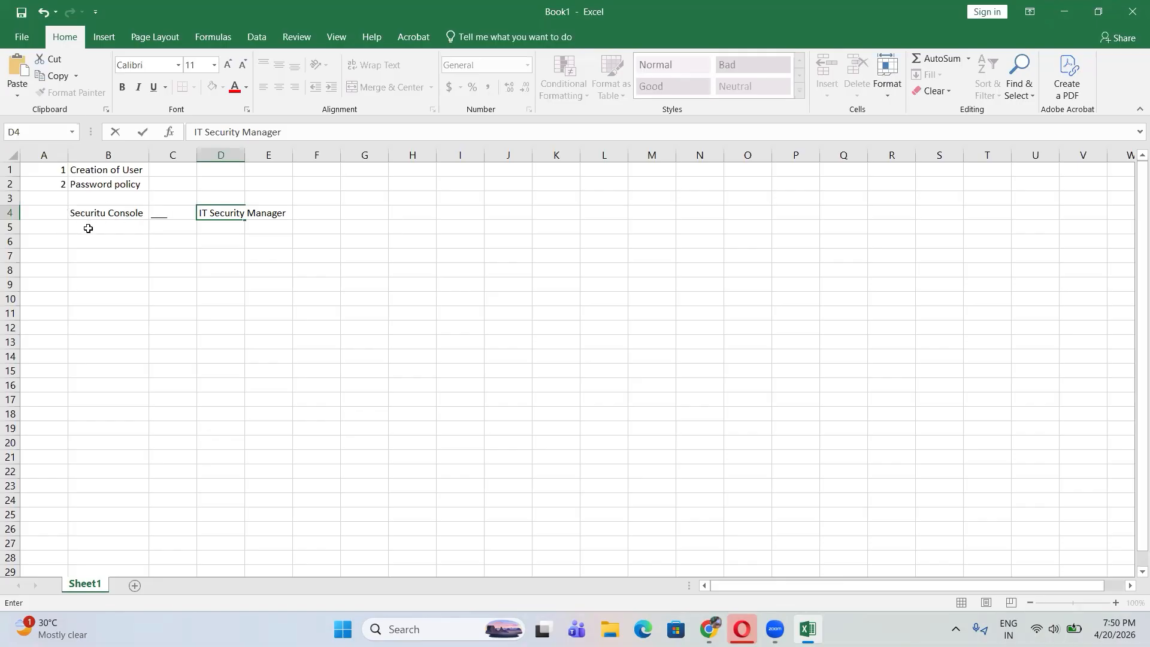
Correct the spelling in cell B4 to "Security Console"
left_click(85, 265)
double_click(90, 216)
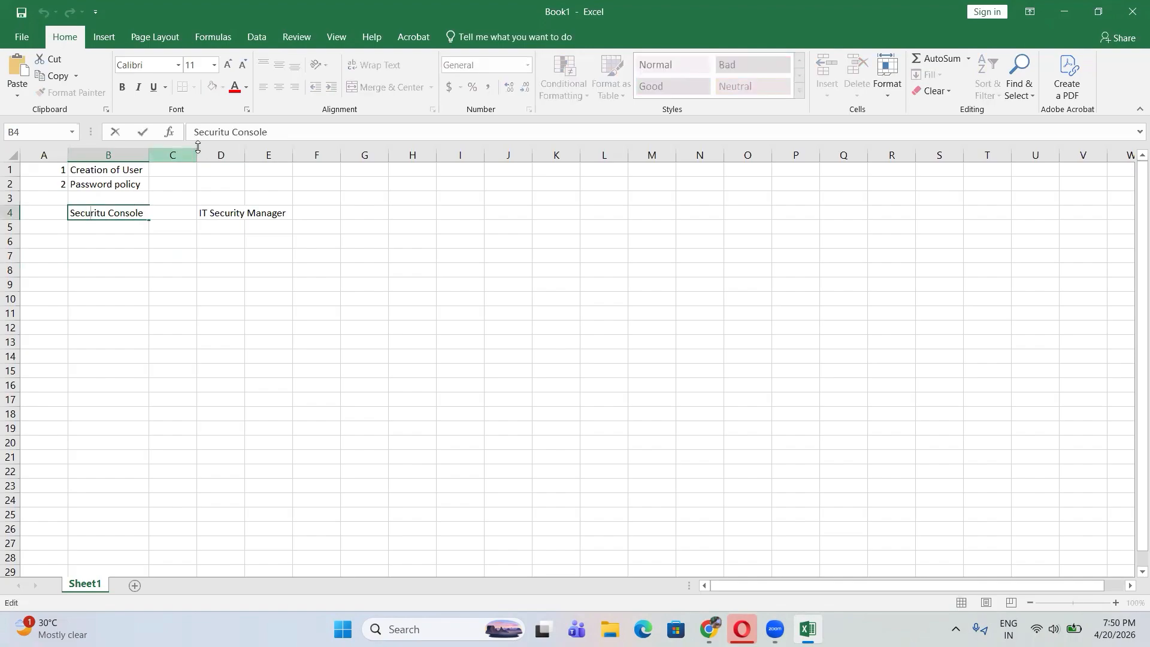
left_click(231, 134)
key("BackSpace")
type("y")
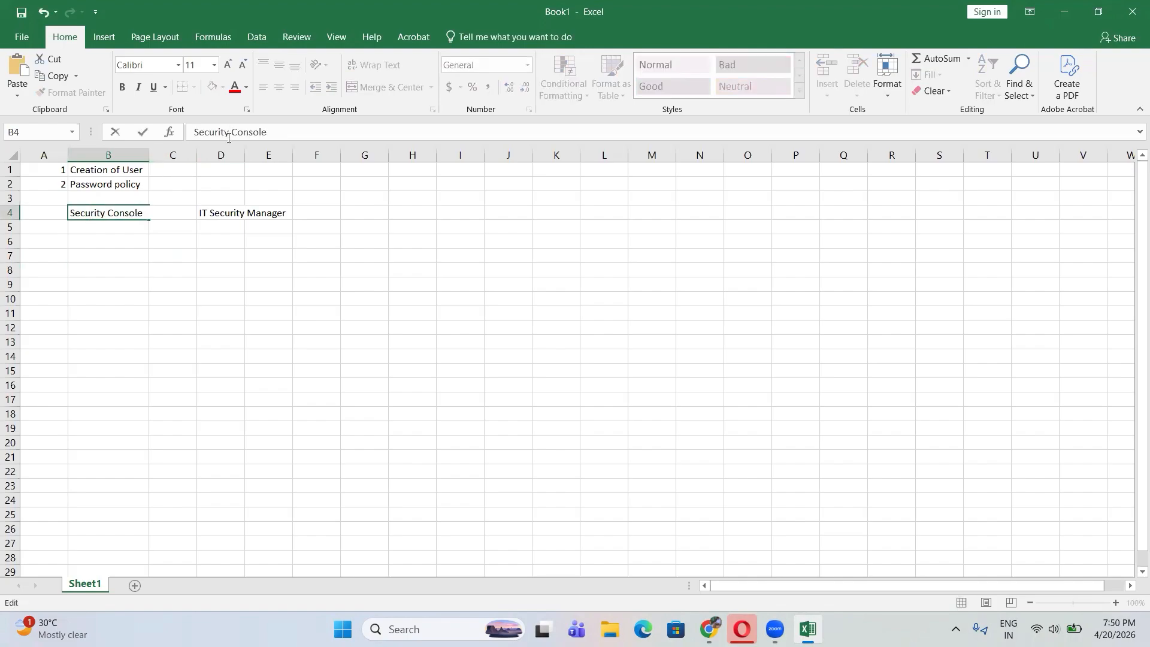
left_click(239, 323)
Switch to Oracle Fusion in the browser, open the Security Console's user accounts page and enter "Cae" as the user search text
key("alt+Tab")
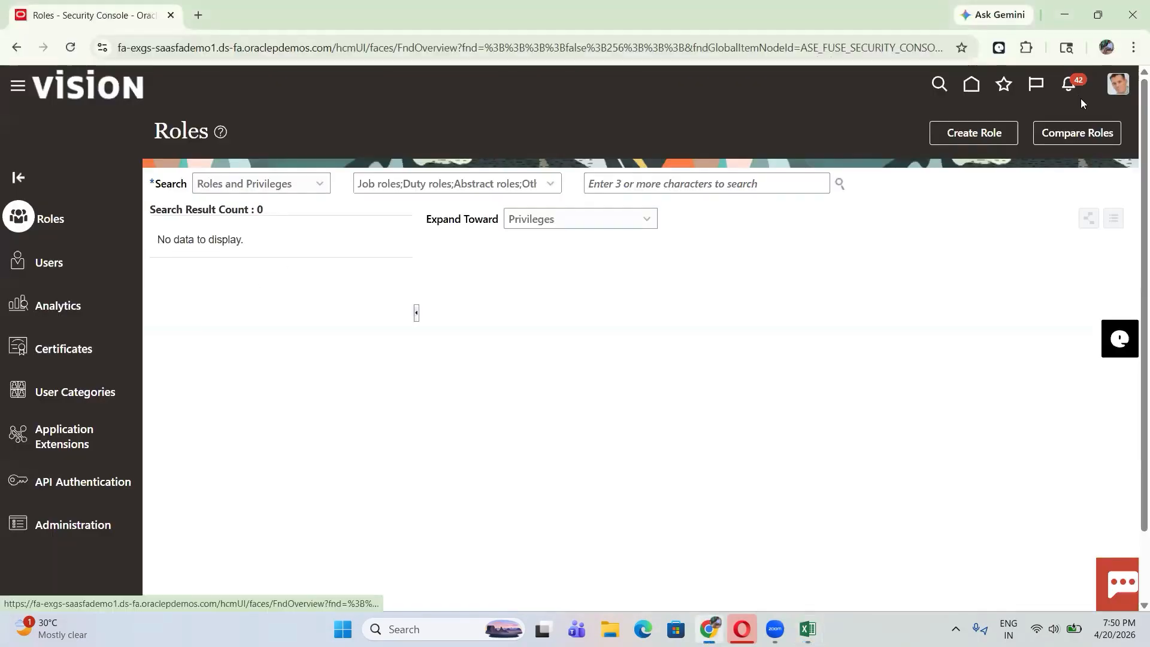
left_click(51, 264)
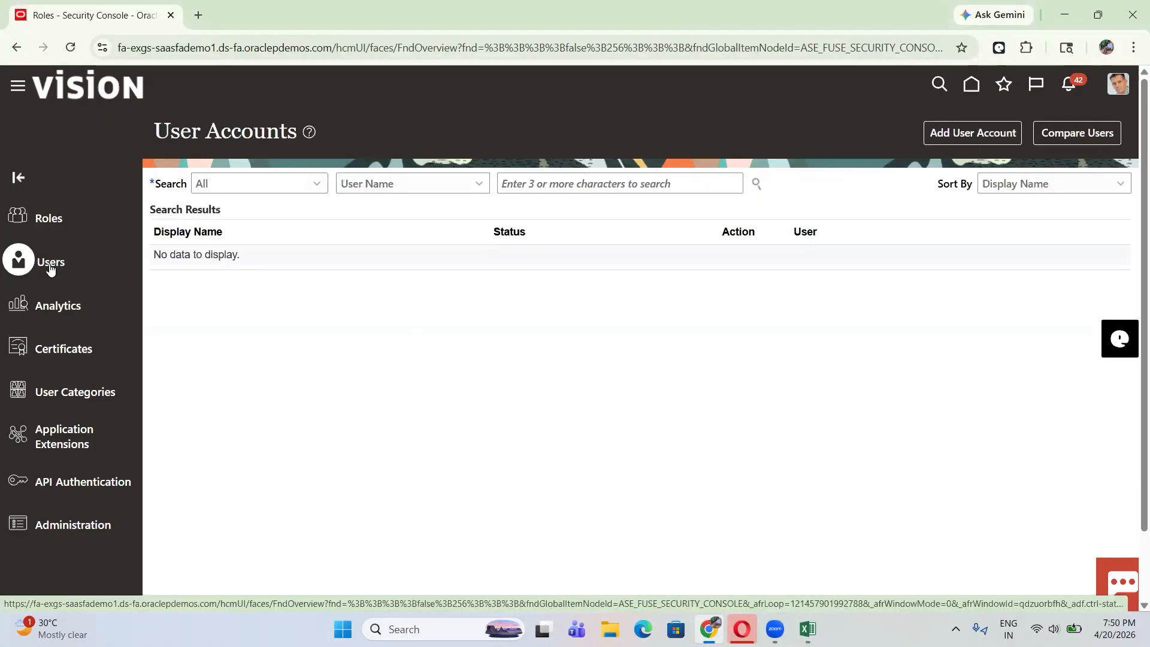
left_click(568, 185)
type("Cae")
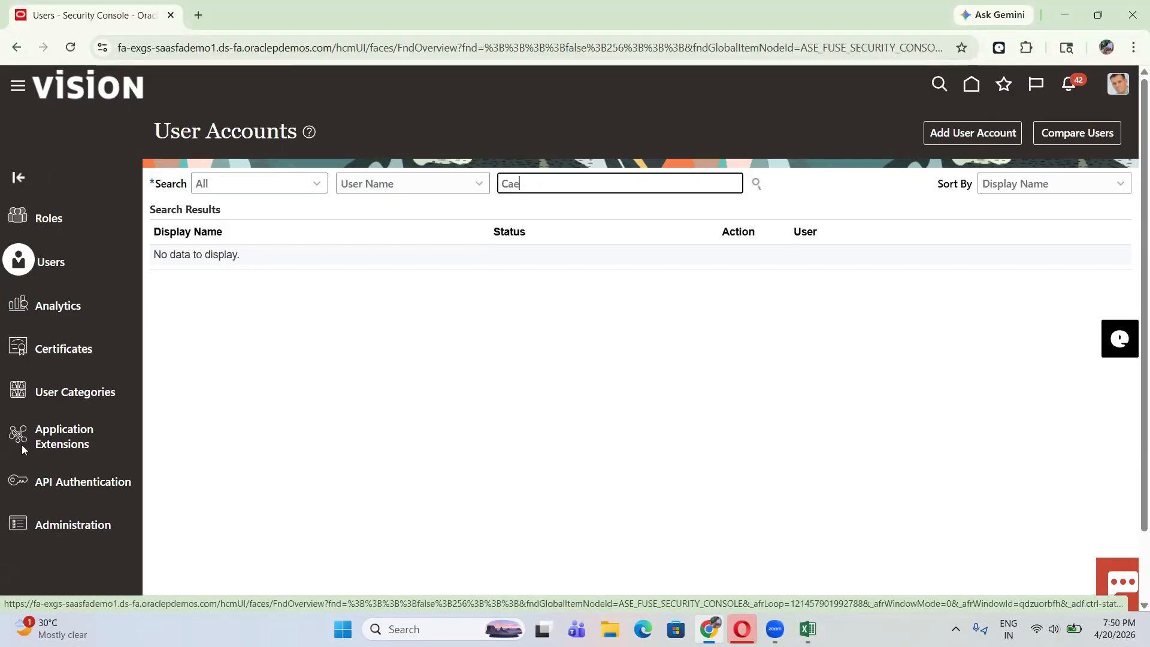
Return to the Oracle Fusion home page and reopen the Security Console from the Tools group of the navigator
left_click(972, 85)
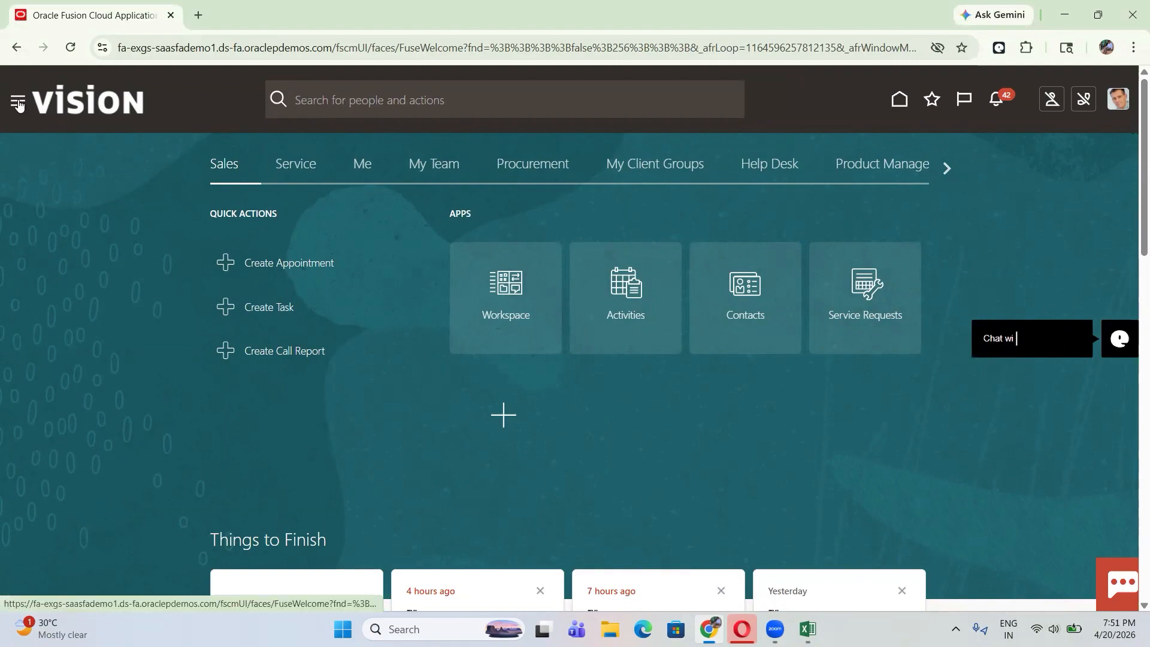
left_click(18, 103)
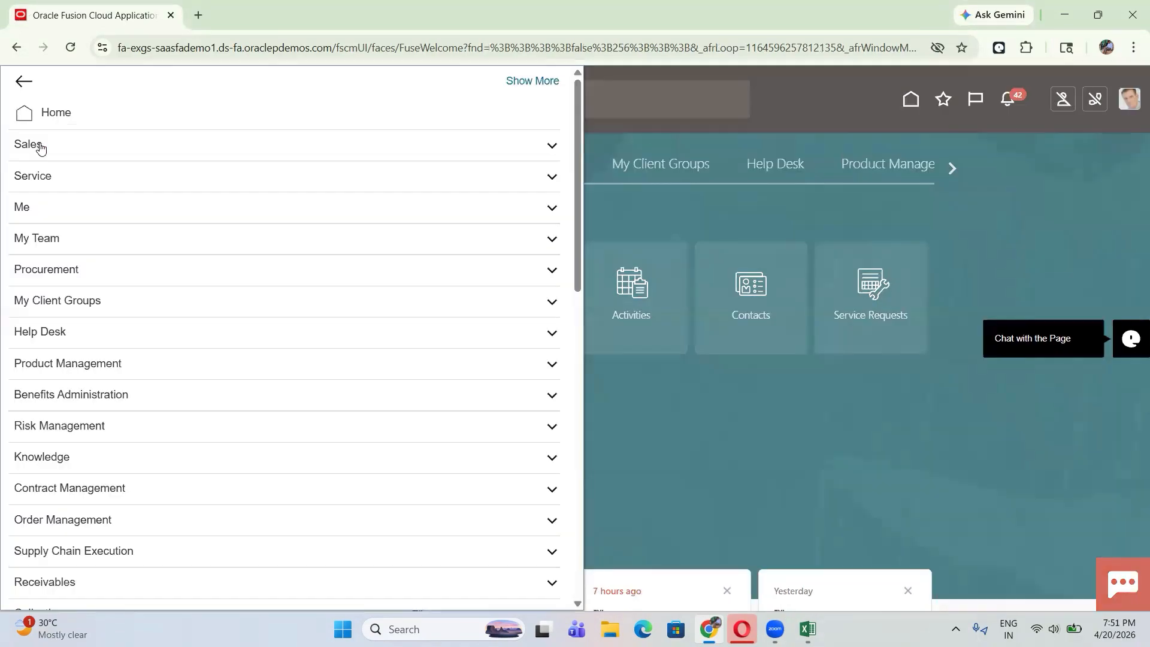
scroll(118, 210, "down", 9)
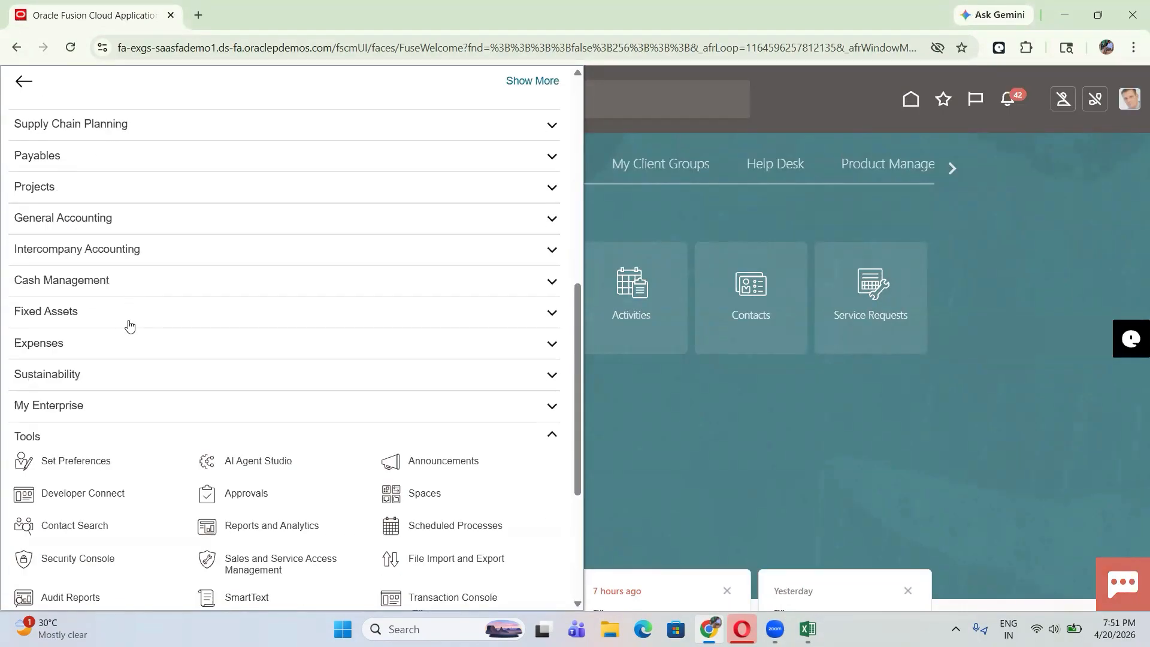
scroll(128, 325, "down", 3)
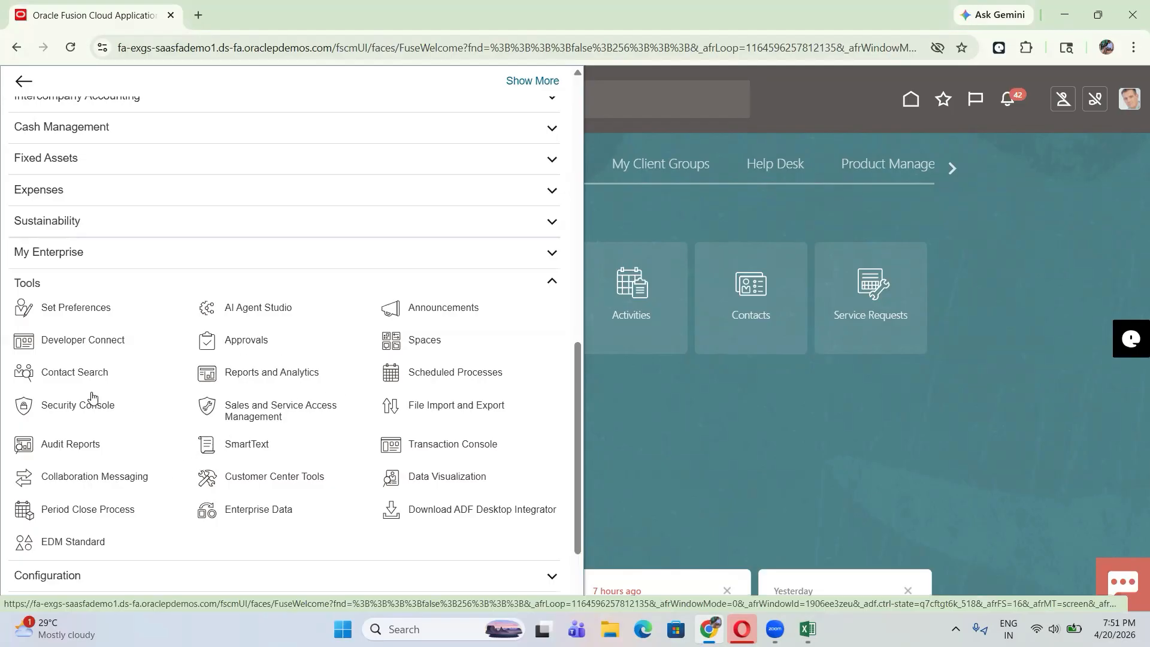
left_click(63, 408)
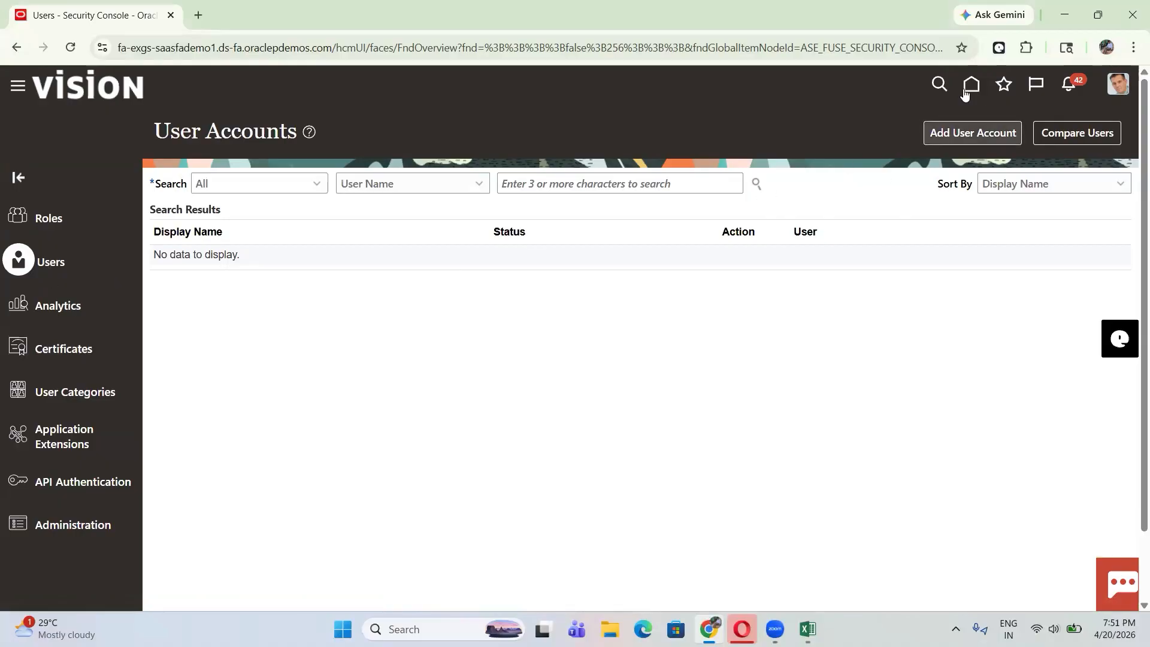
Open a new user account form and examine the available User Category options
left_click(957, 136)
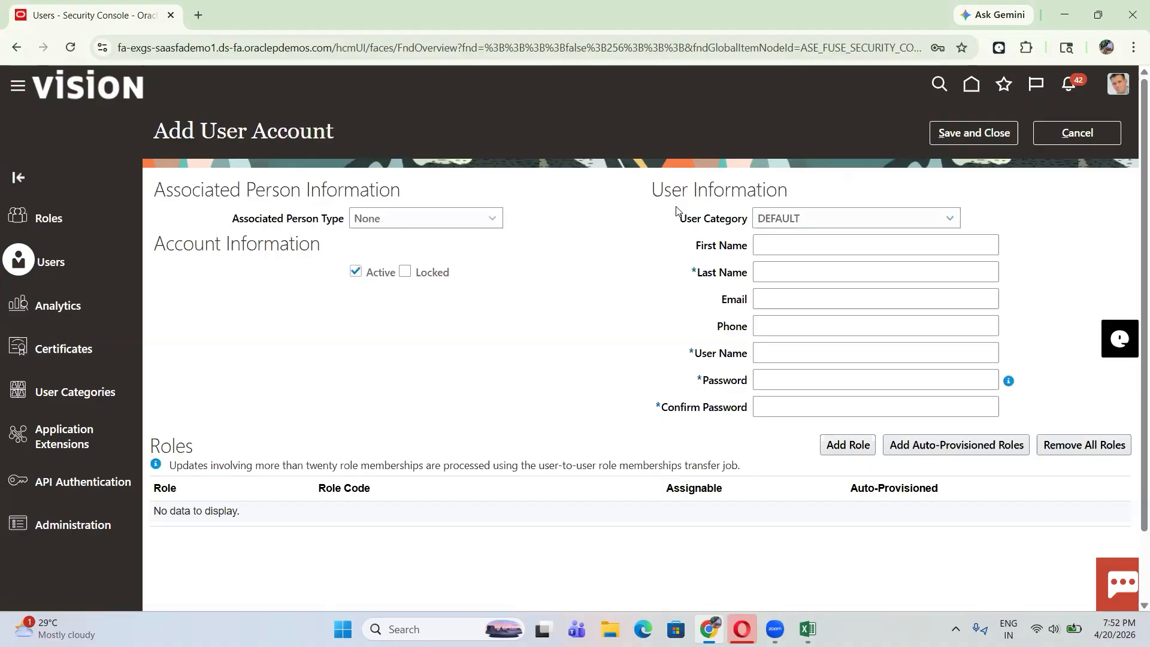
left_click_drag(677, 219, 723, 228)
left_click(626, 216)
left_click(860, 221)
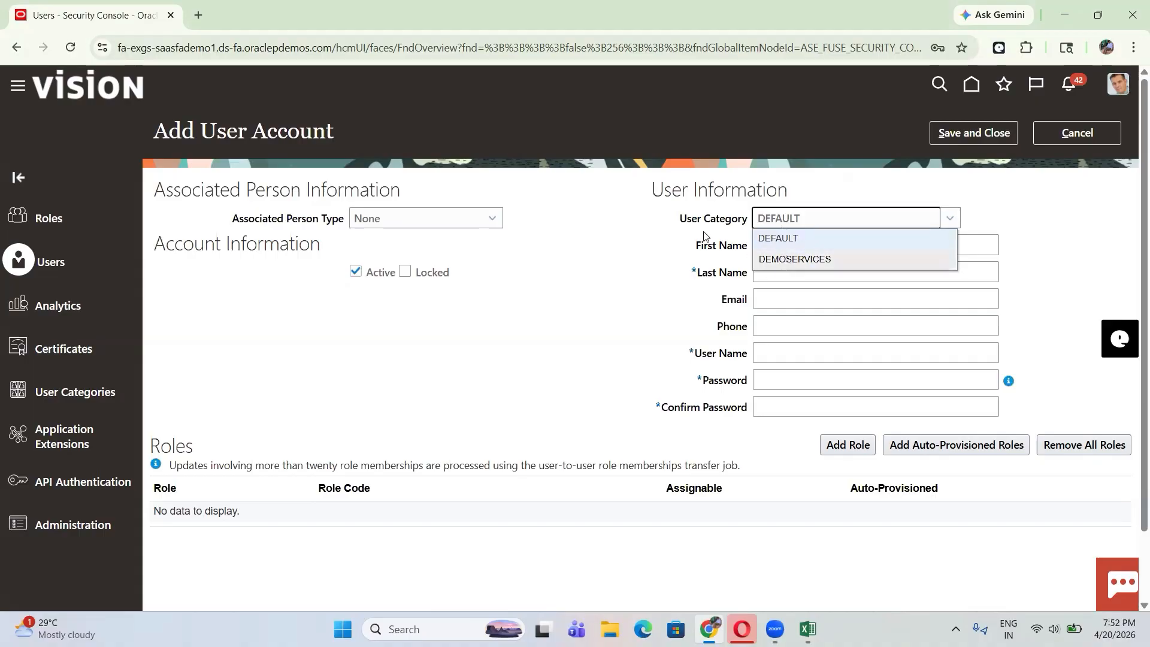
left_click(616, 248)
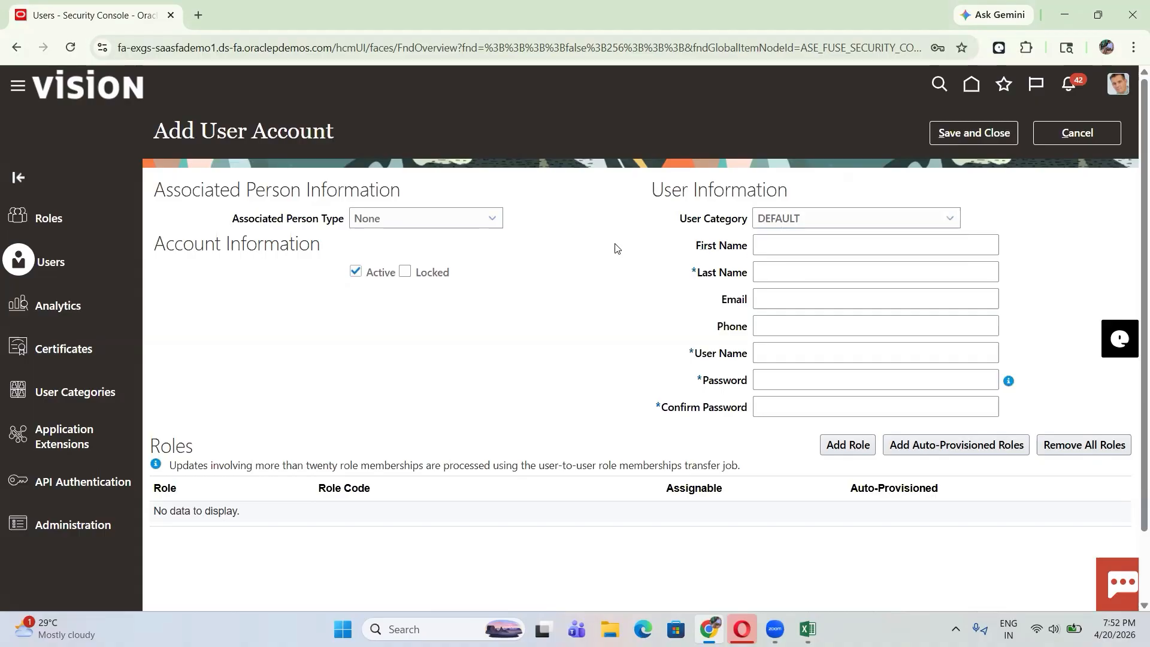
left_click(852, 223)
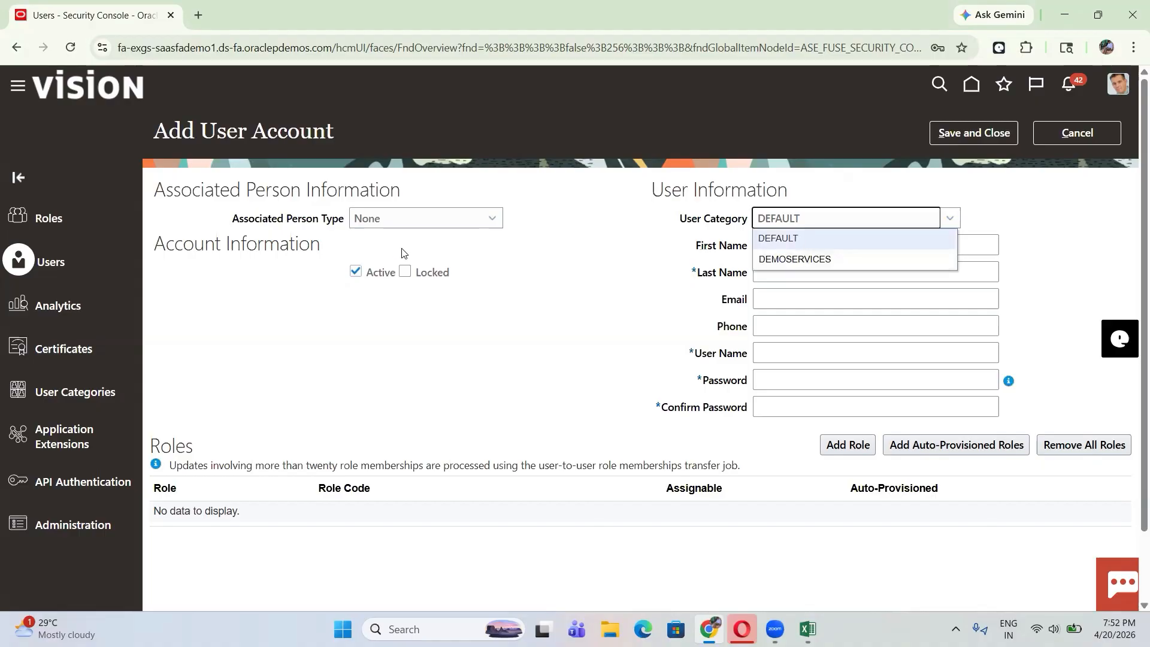
Cancel the empty user account form and open the list of user categories
left_click(82, 396)
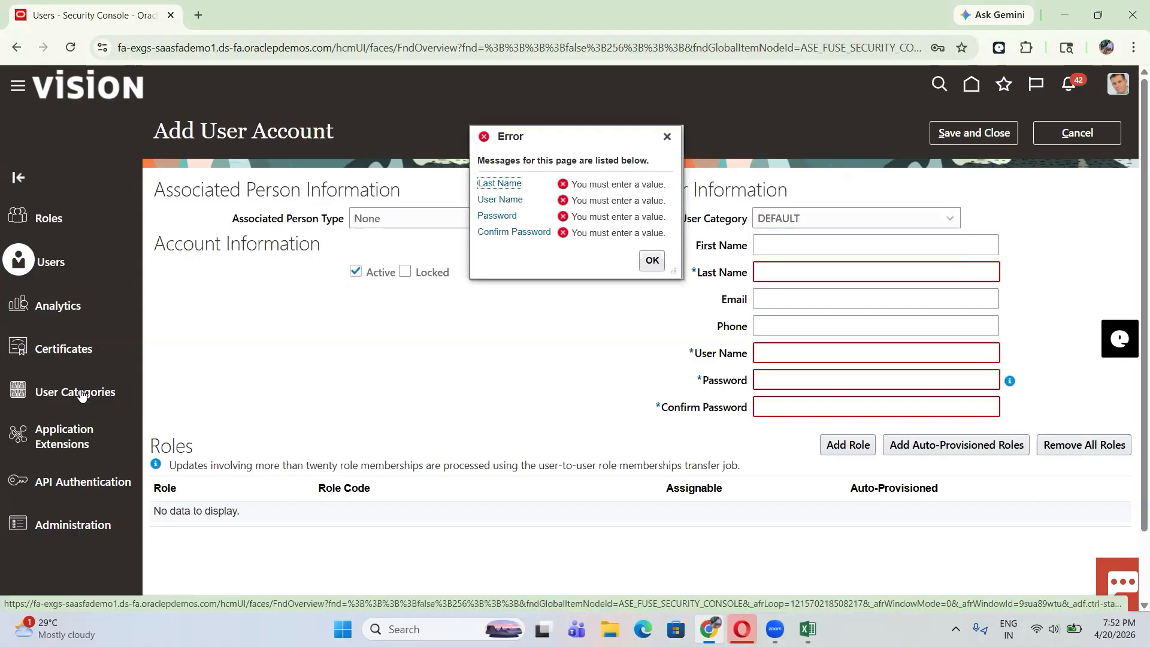
left_click(652, 261)
left_click(1093, 135)
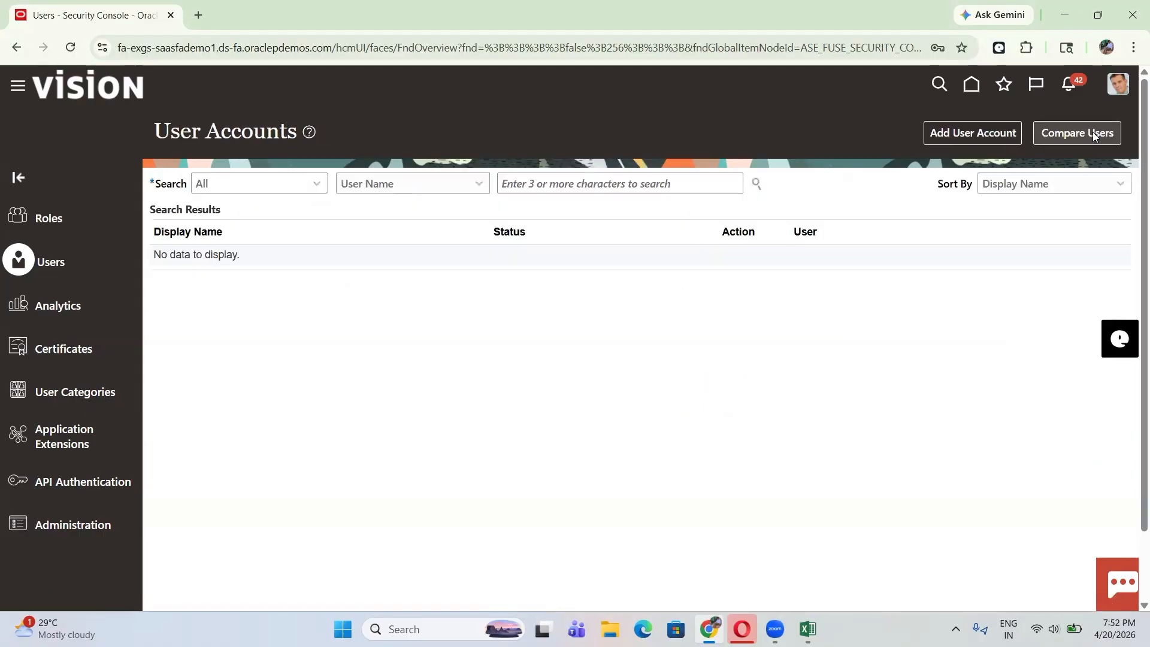
left_click(66, 393)
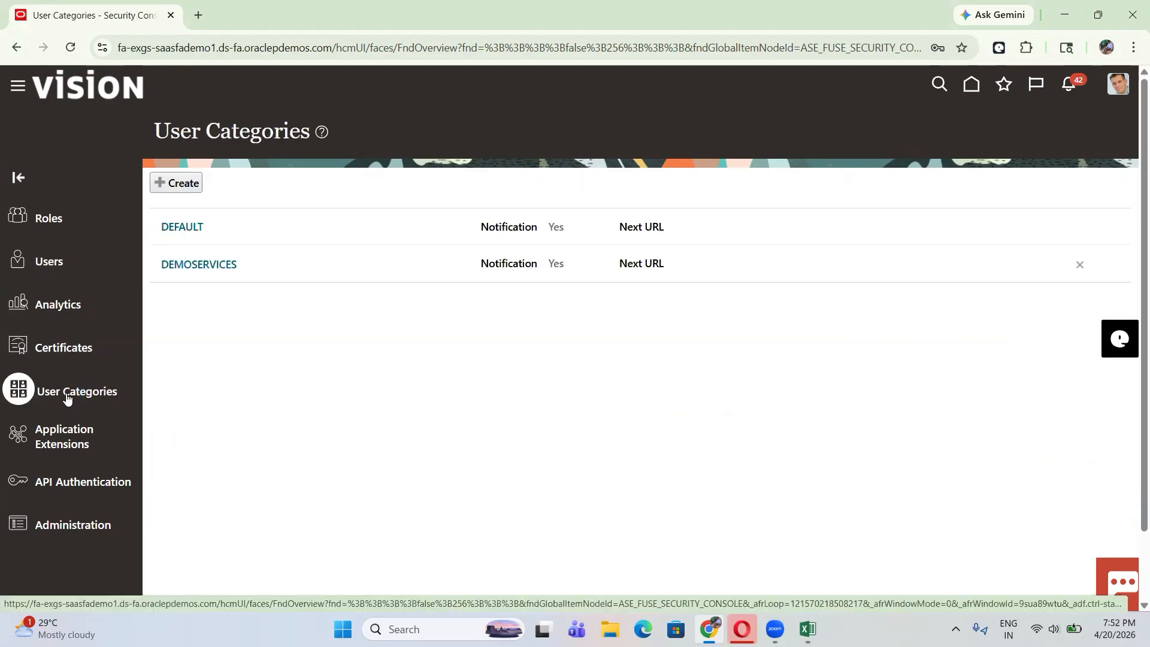
Open the DEMOSERVICES user category, examine its editable details and cancel the editing
left_click(207, 264)
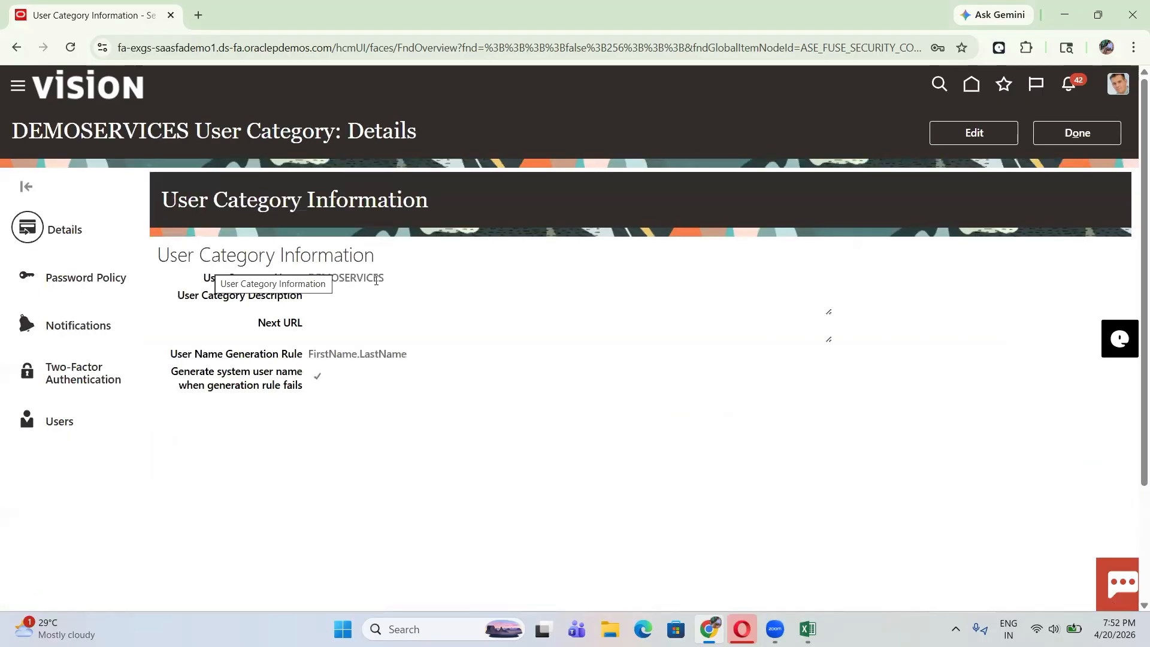
left_click(981, 124)
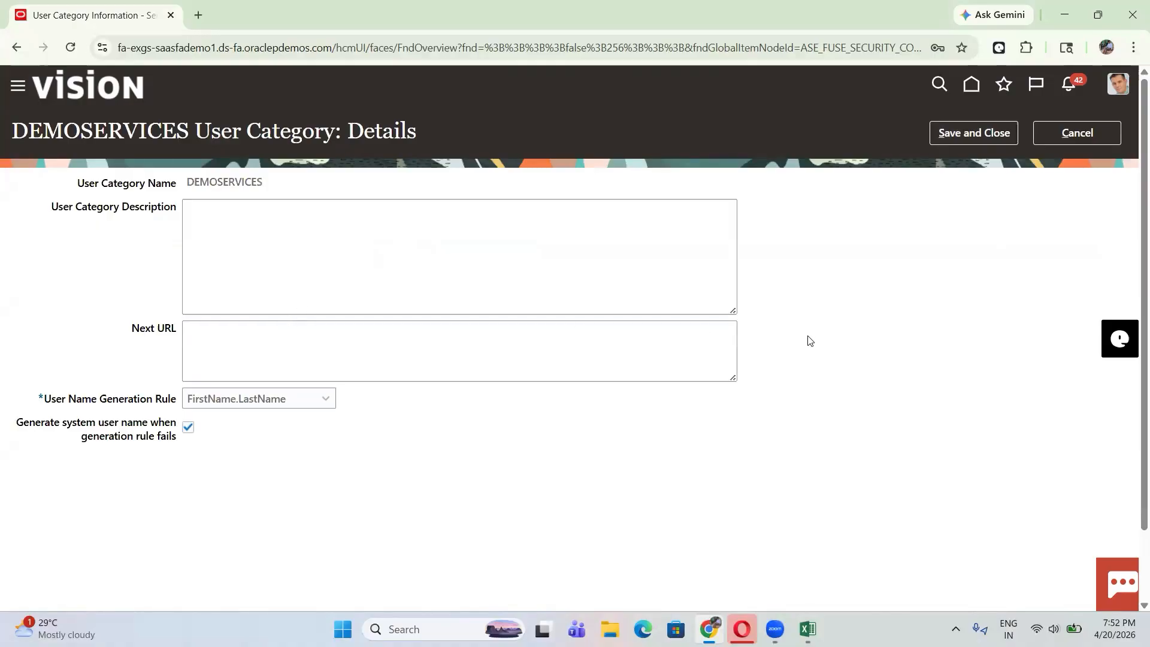
scroll(809, 336, "down", 1)
scroll(821, 321, "up", 1)
left_click(1070, 137)
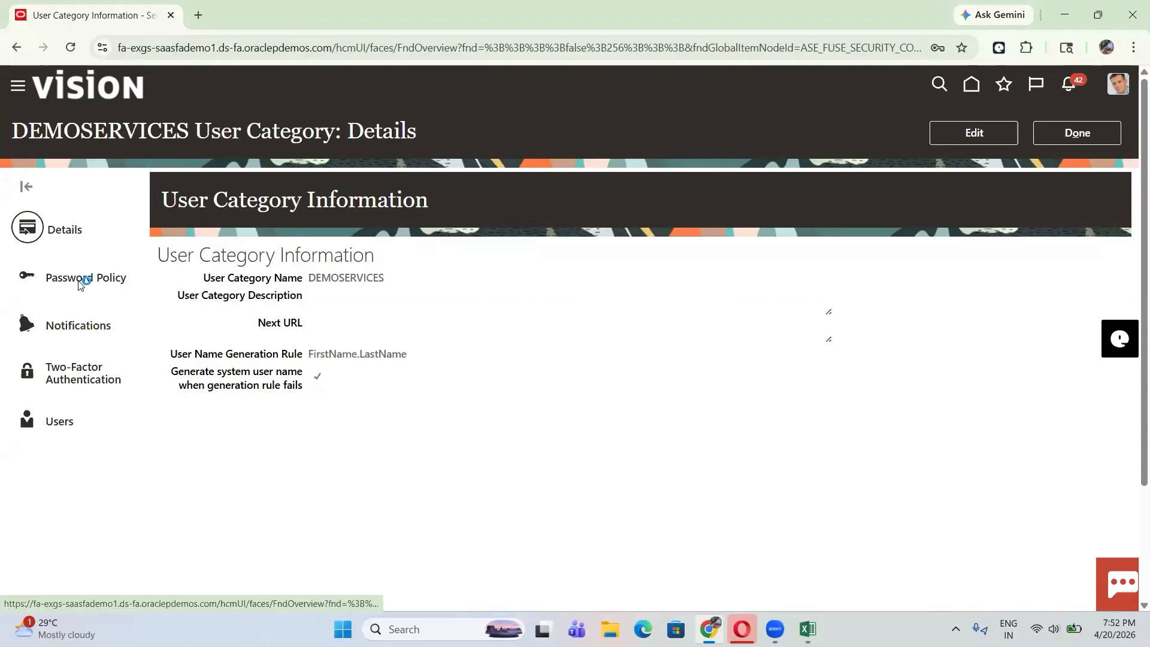
In the DEMOSERVICES password policy, try setting Days Before Password Expiration to 9999, and leave editing without saving
left_click(79, 281)
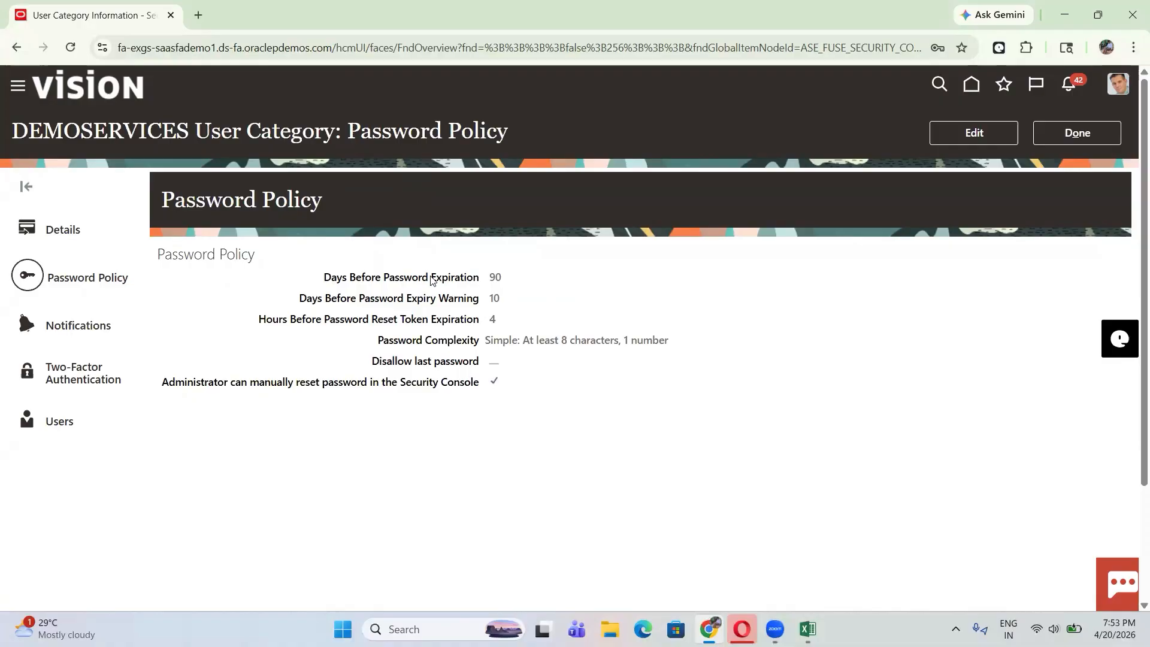
left_click(972, 135)
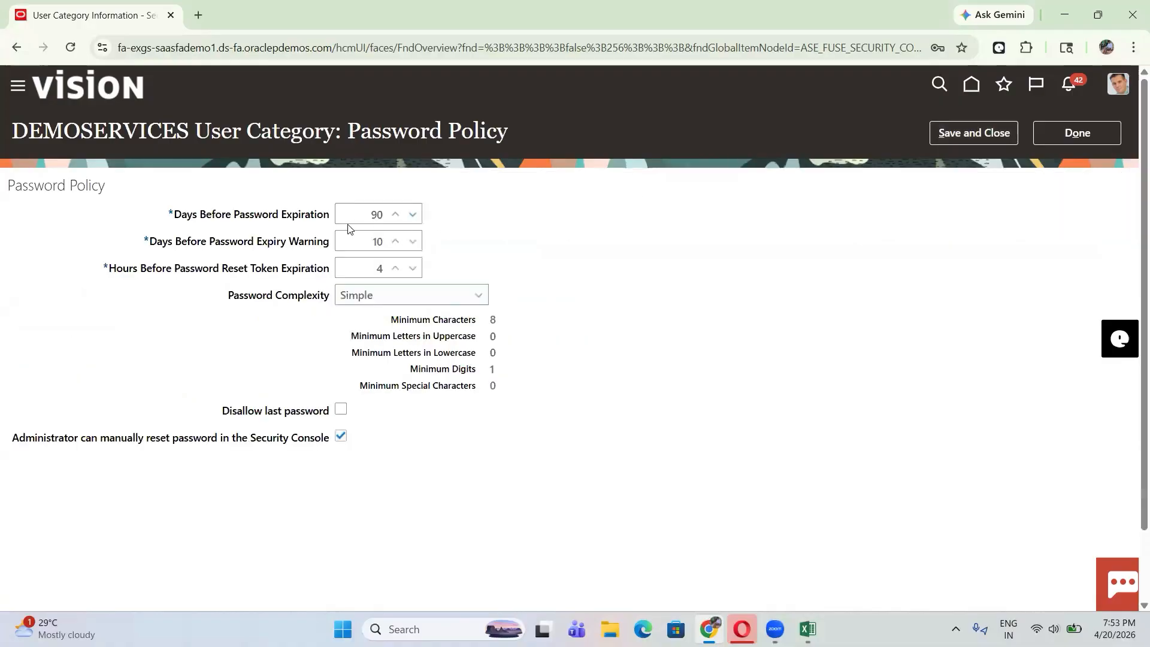
left_click(393, 213)
left_click(412, 214)
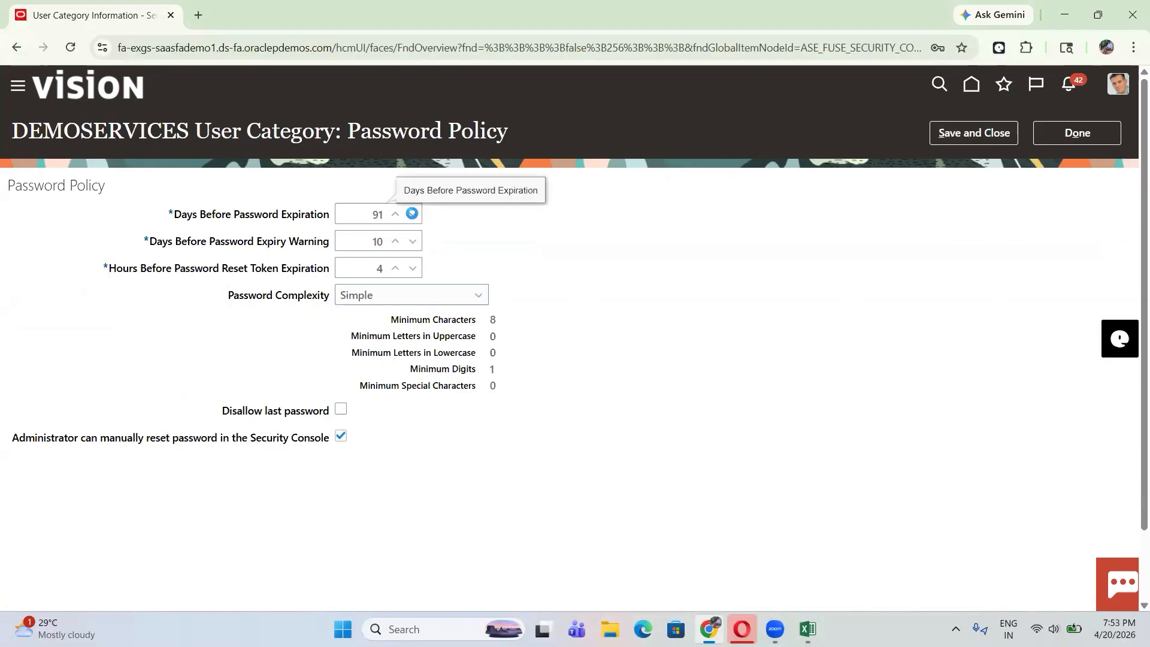
double_click(382, 213)
type("999")
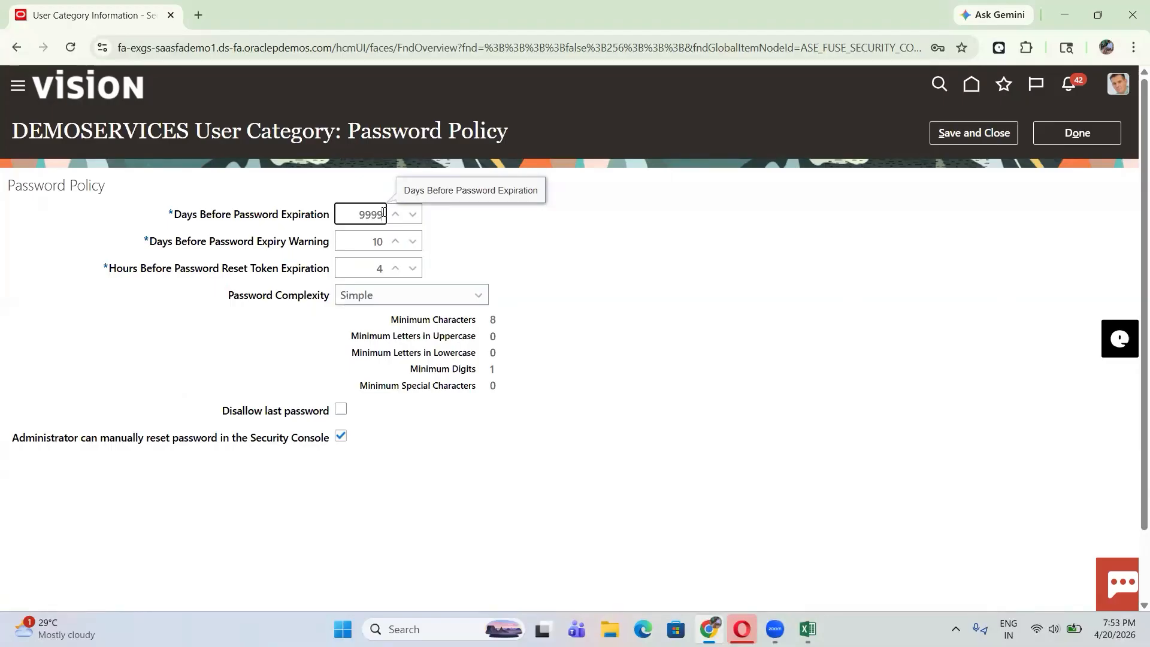
left_click(568, 234)
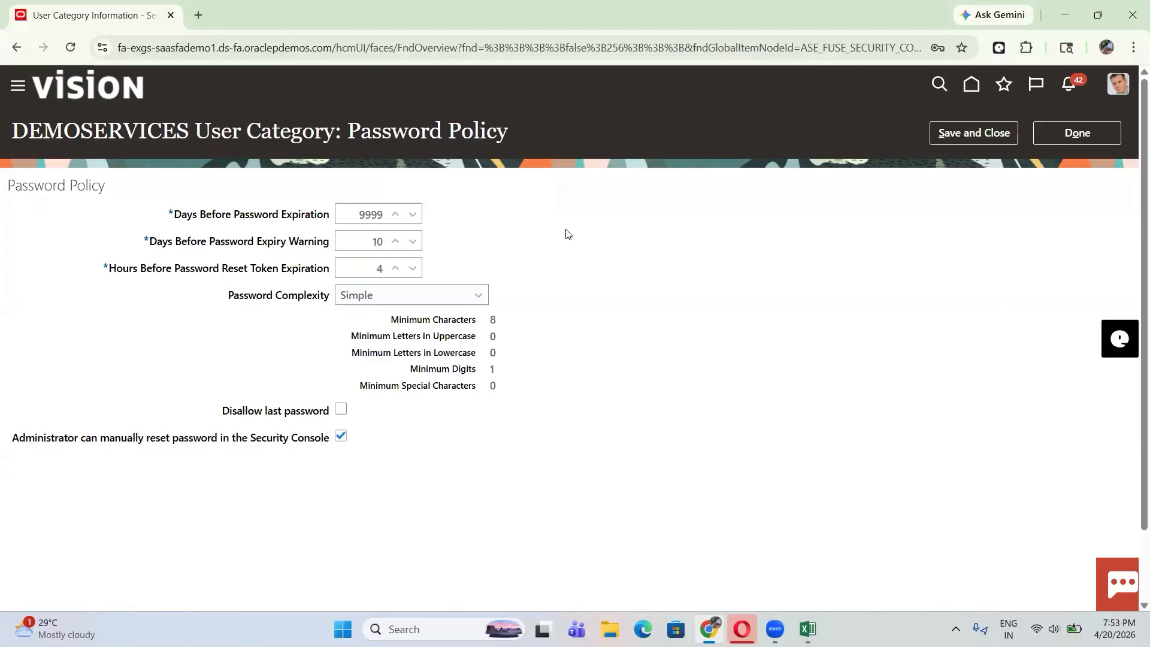
left_click(1079, 136)
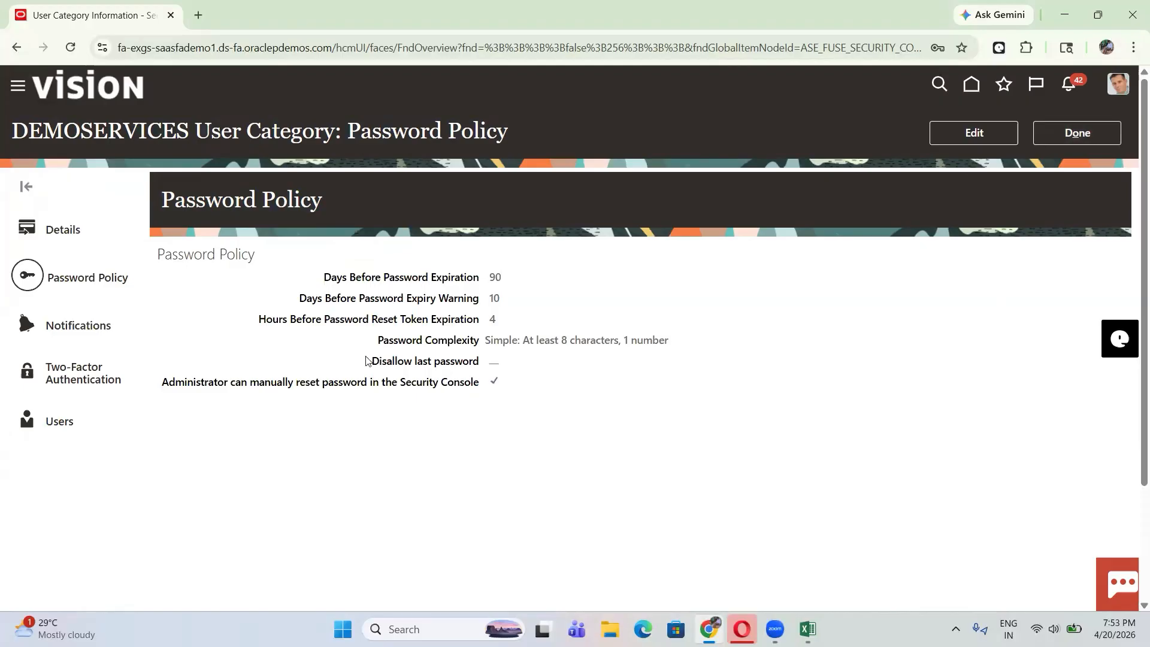
Review the DEMOSERVICES category's details and password policy, and return to the user categories list
left_click(66, 230)
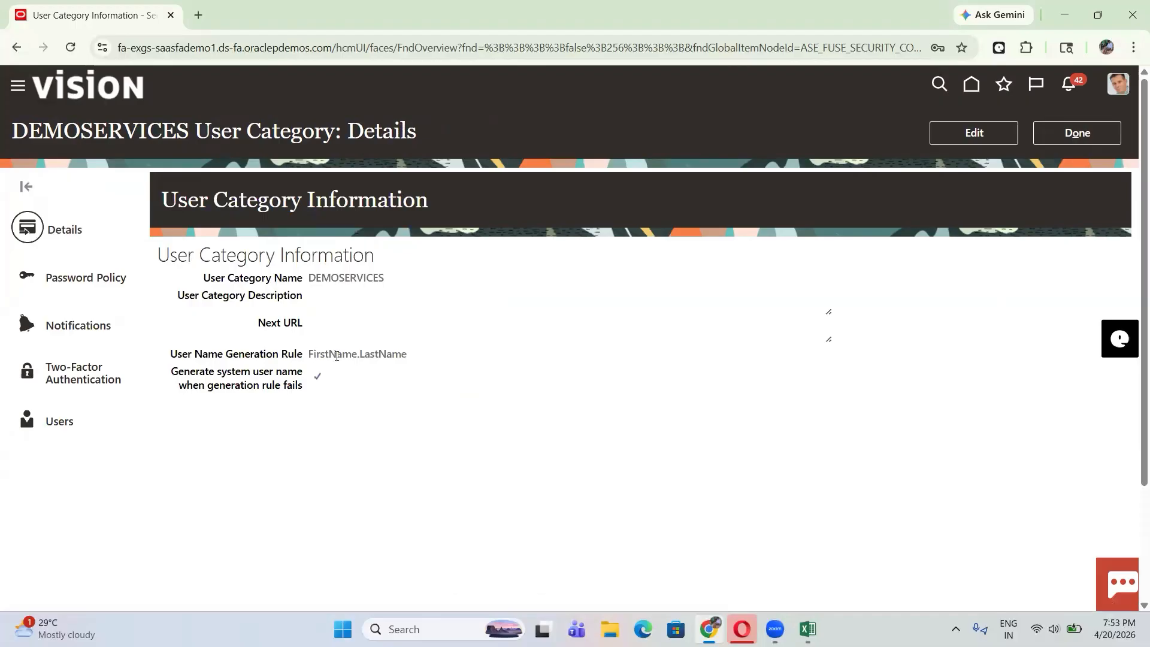
left_click(84, 278)
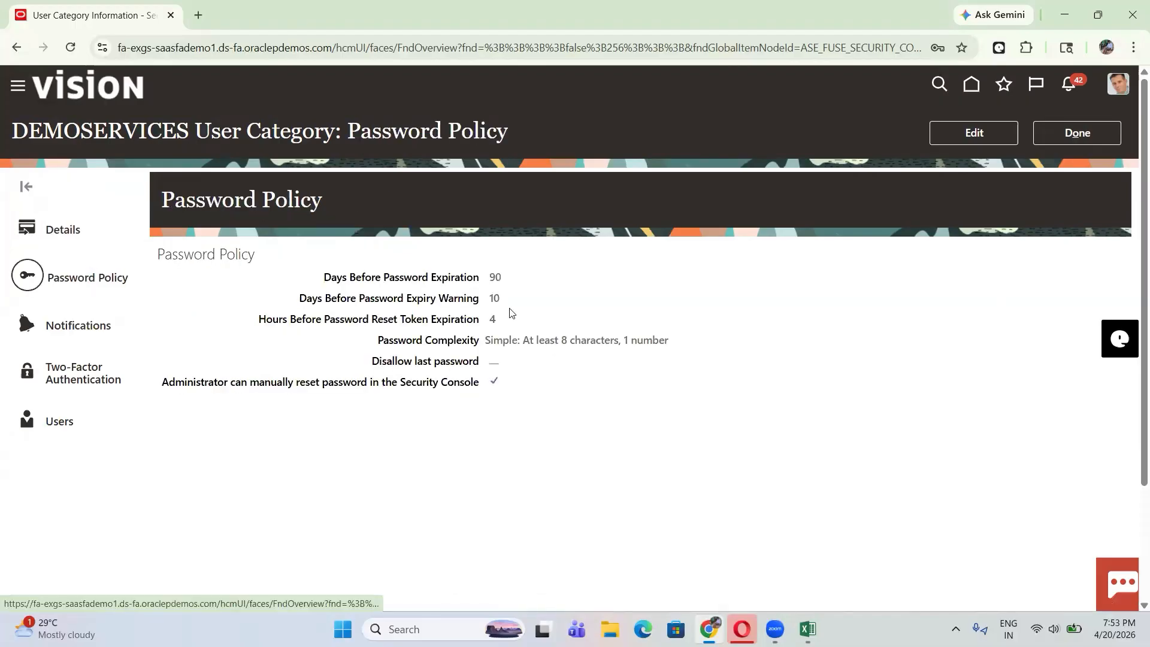
left_click(73, 328)
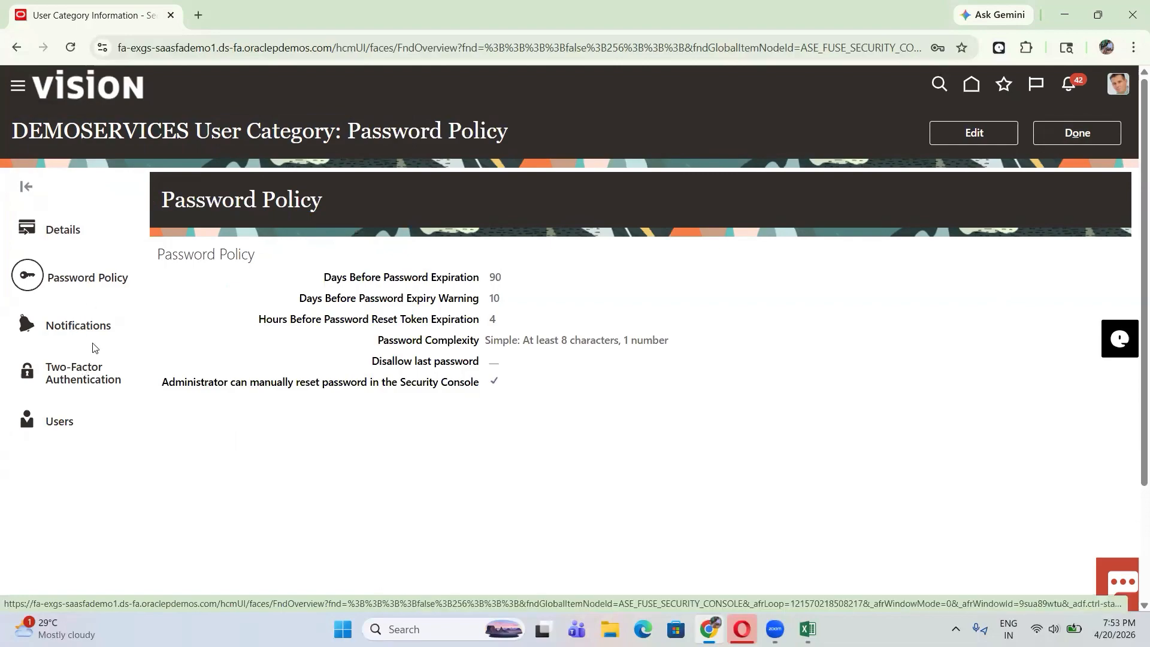
left_click(1068, 133)
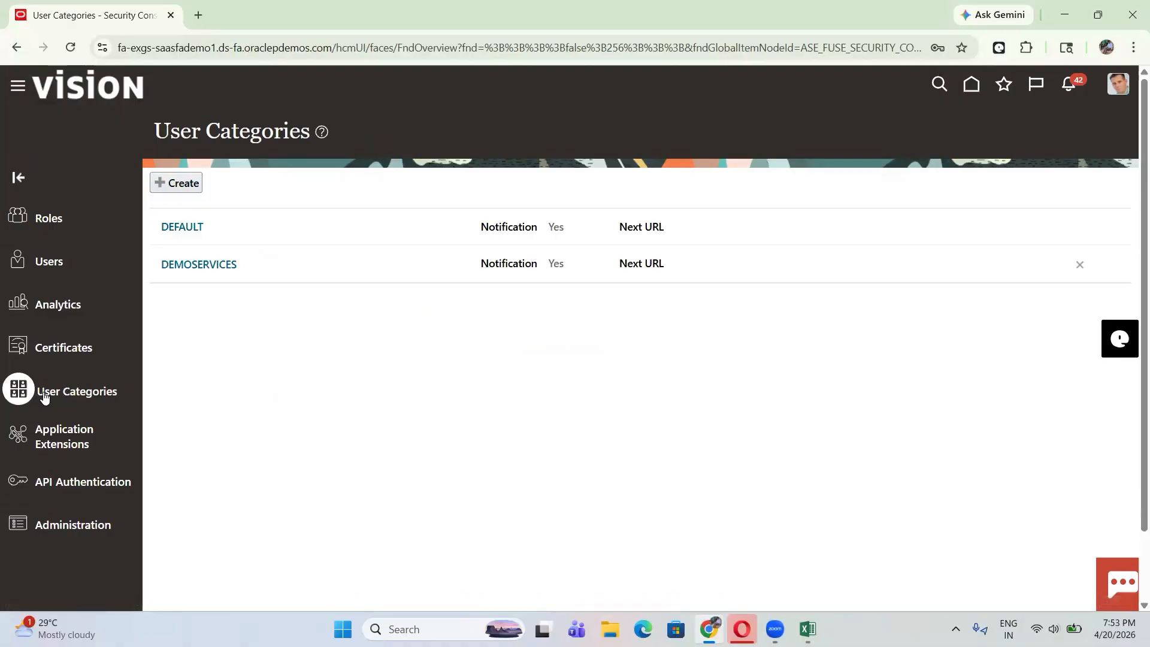
Create a new user category, open its details for editing and enter "AI Agents" as the User Category Name
left_click(180, 188)
left_click(190, 182)
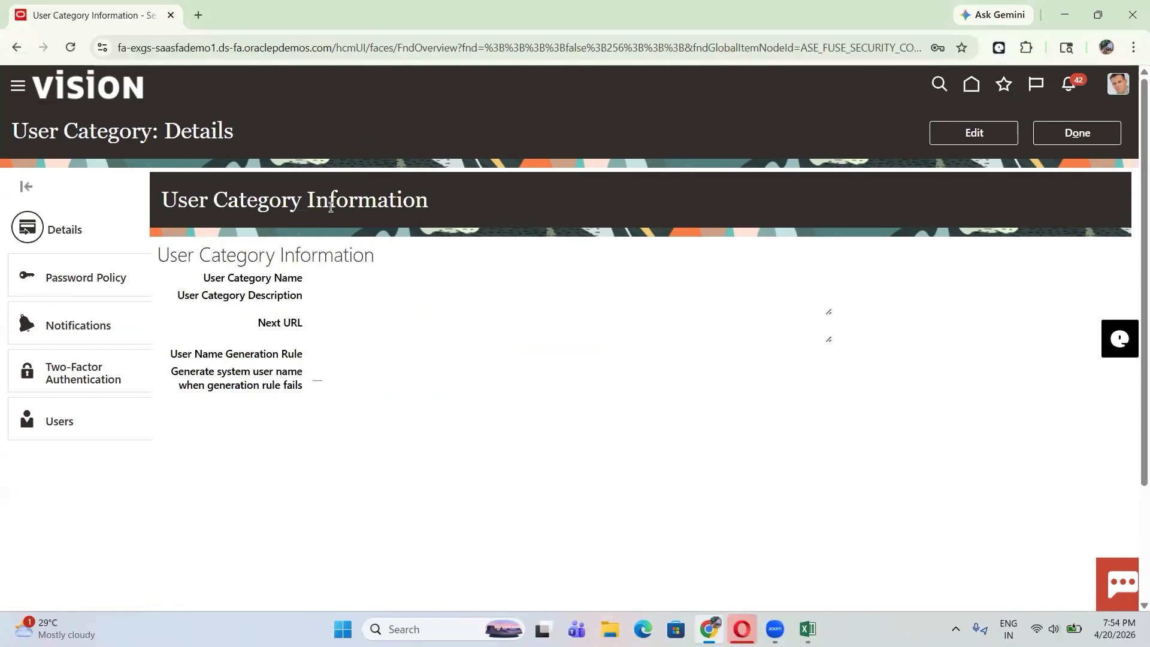
left_click(972, 131)
left_click(236, 188)
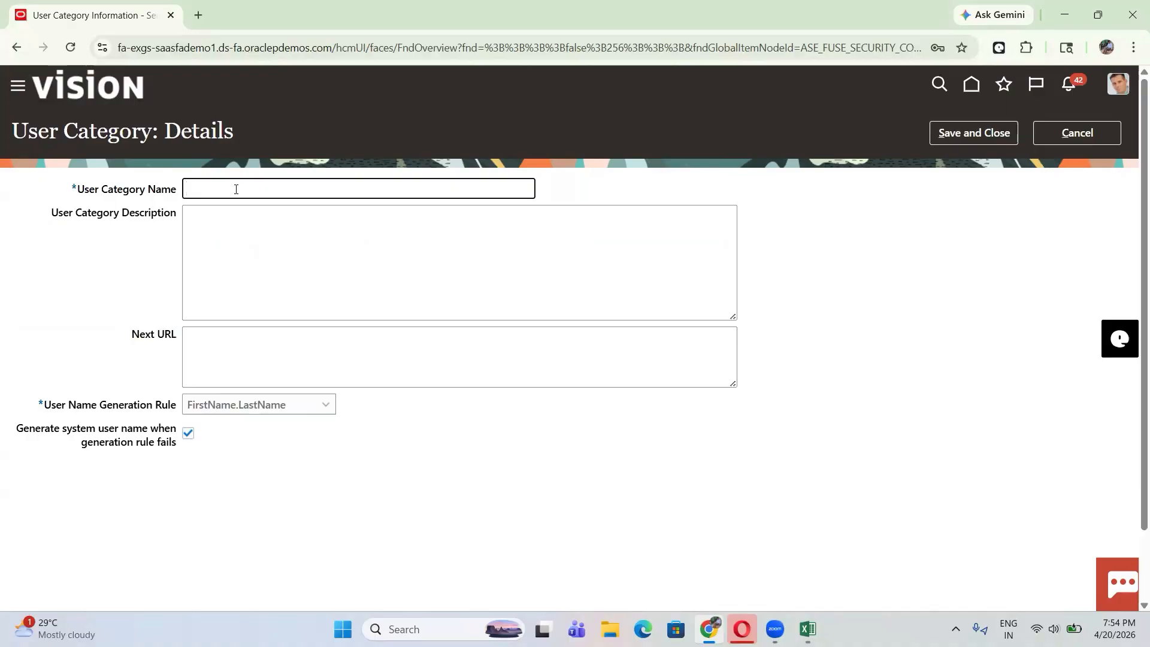
type("Al")
type("AI A")
type("gents")
left_click(235, 236)
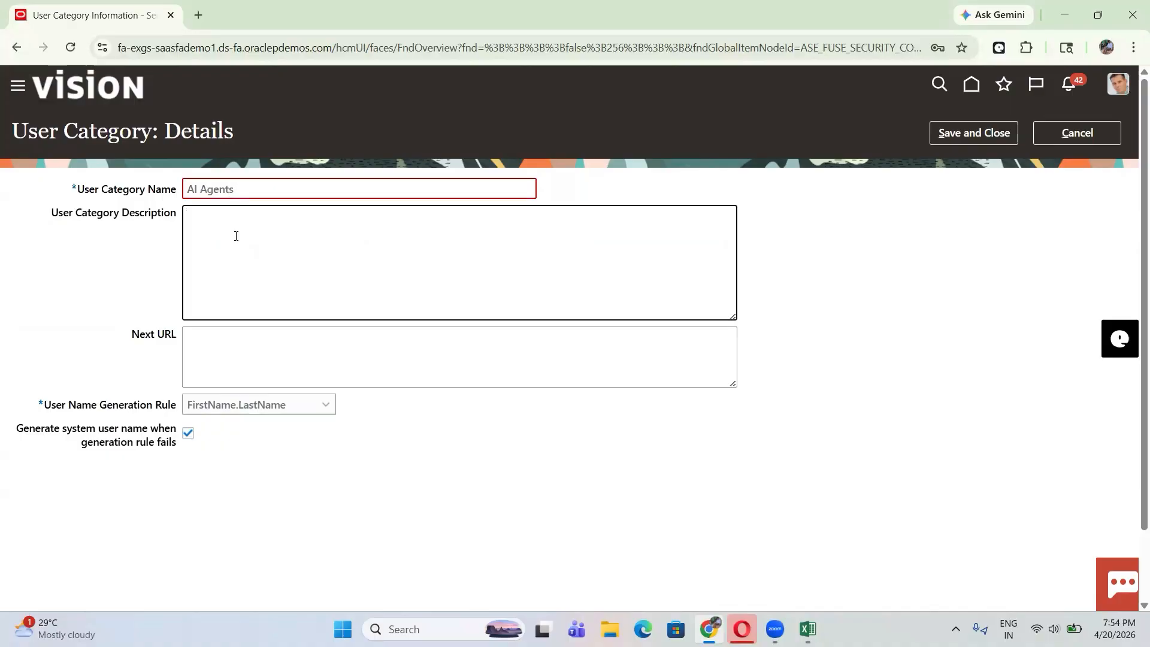
Change the new category's User Category Name to "AI_AGENTS"
left_click(226, 189)
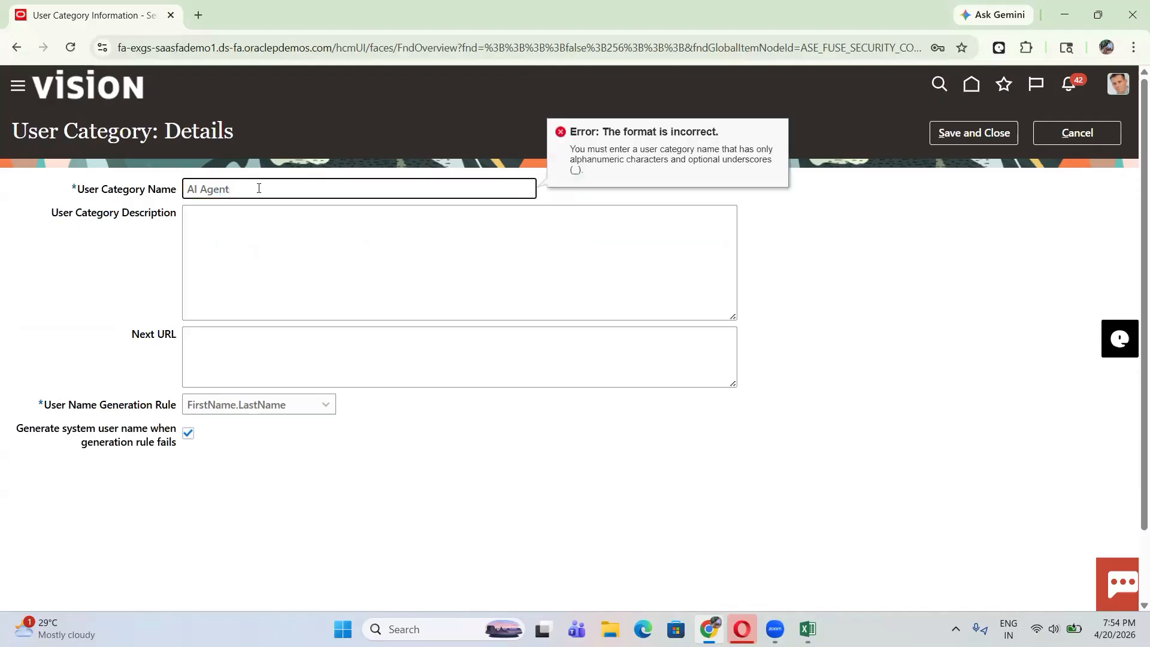
key("BackSpace")
key("BackSpace")
key("BackSpace")
key("BackSpace")
key("BackSpace")
key("BackSpace")
key("BackSpace")
type("I_AGENTS")
left_click(239, 236)
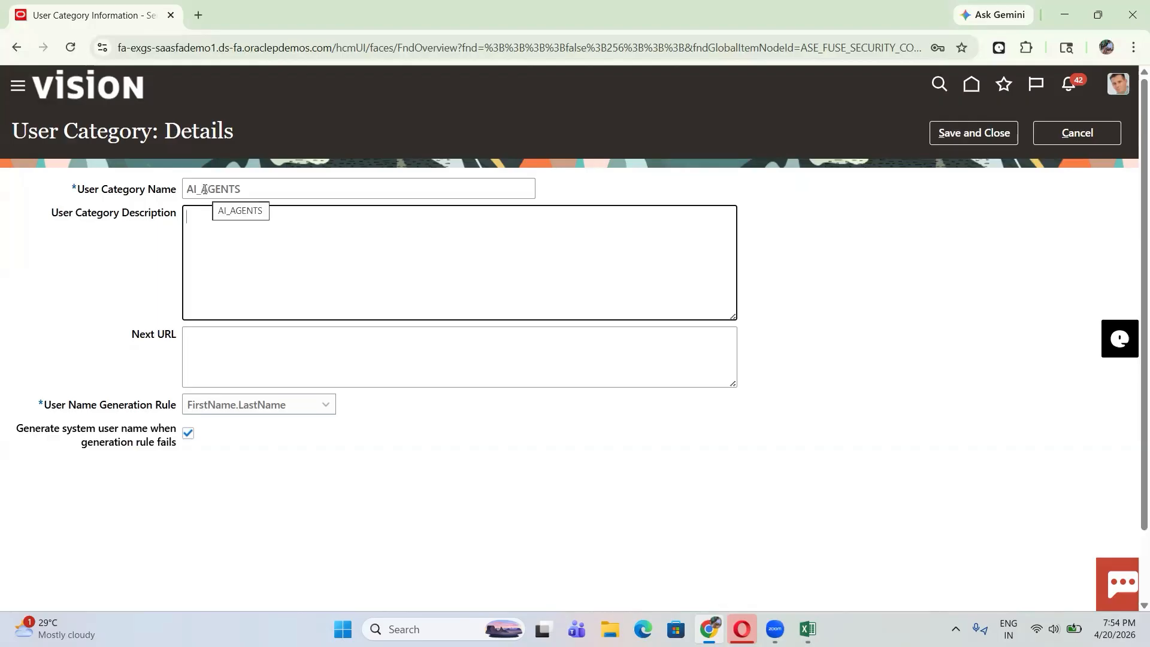
Try a trailing space after AI_AGENTS in the User Category Name, and remove the space again
left_click(255, 185)
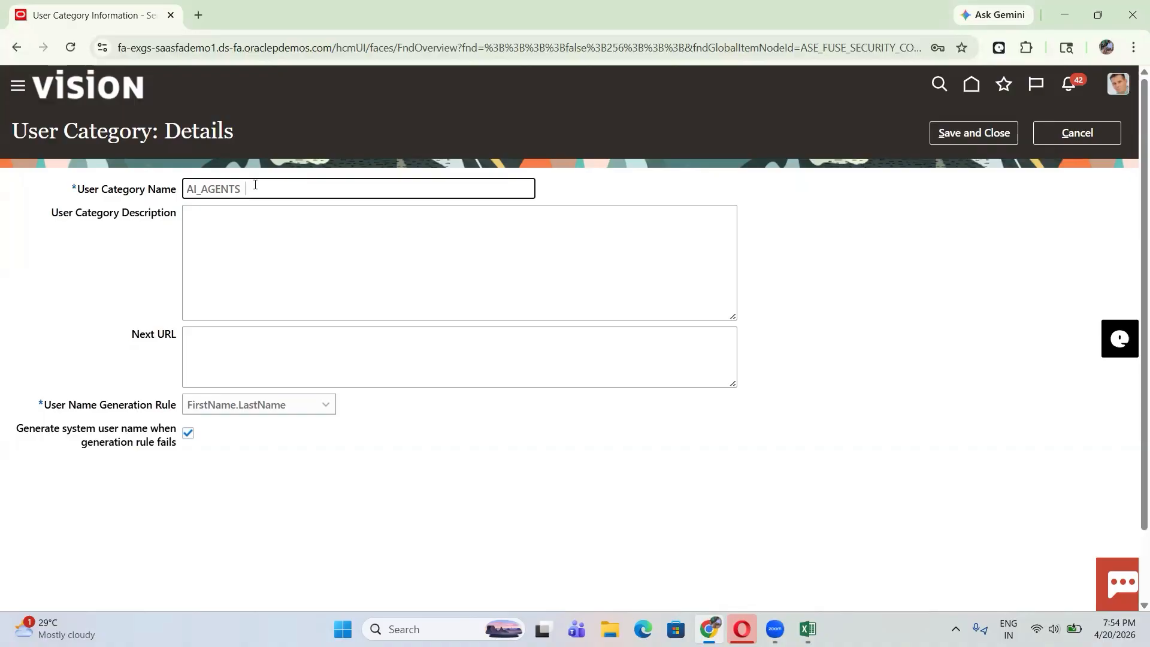
left_click(260, 226)
left_click(253, 190)
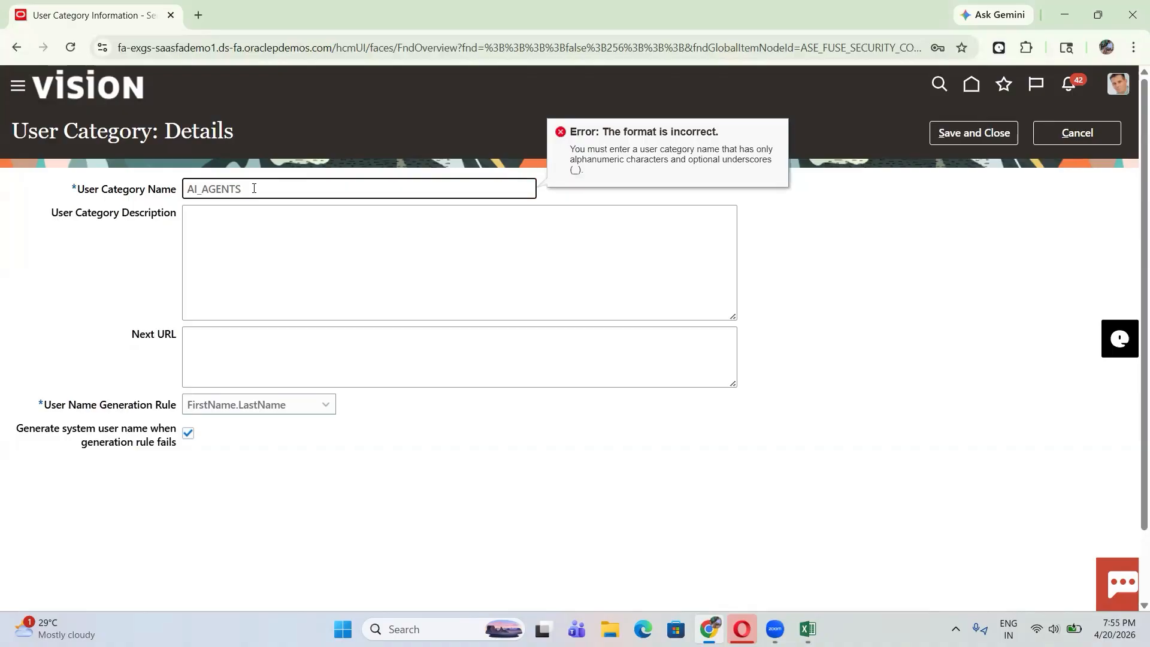
left_click(240, 240)
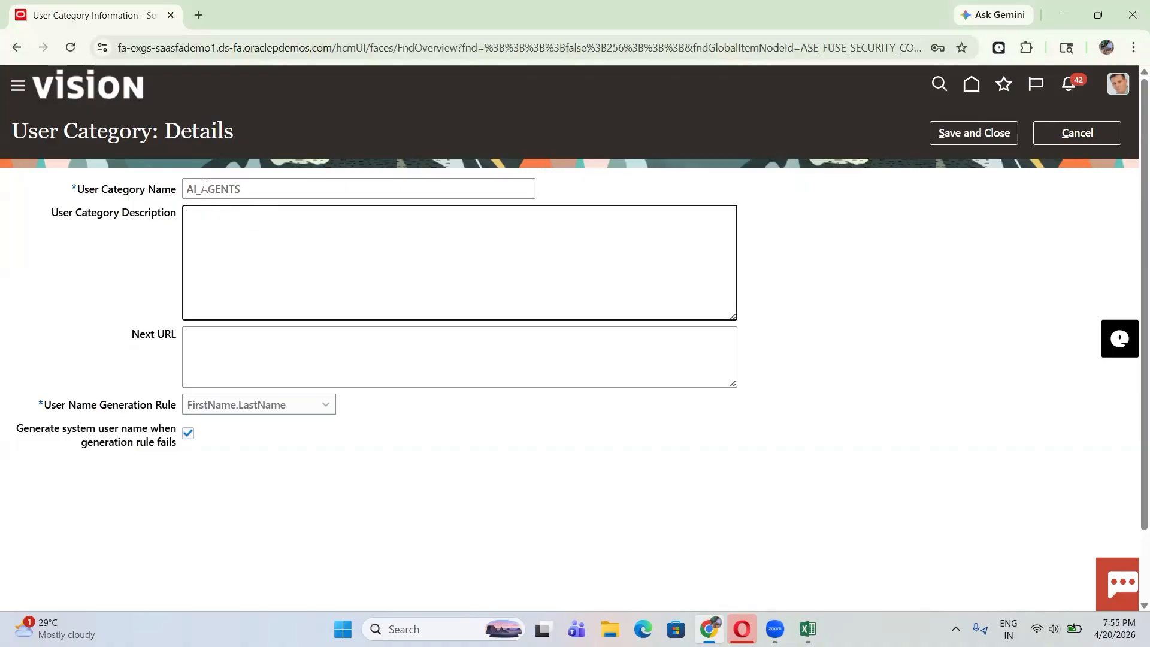
left_click(204, 191)
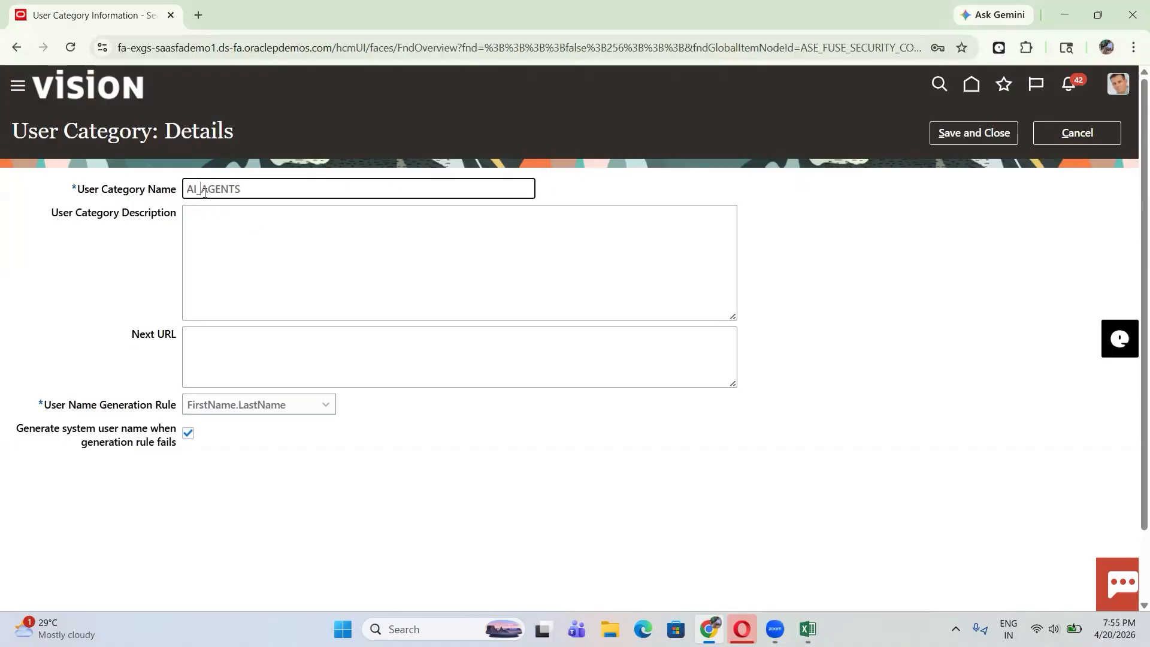
Begin the User Category Description with "No Pa", and change the User Category Name to "AI_Agents"
left_click(234, 225)
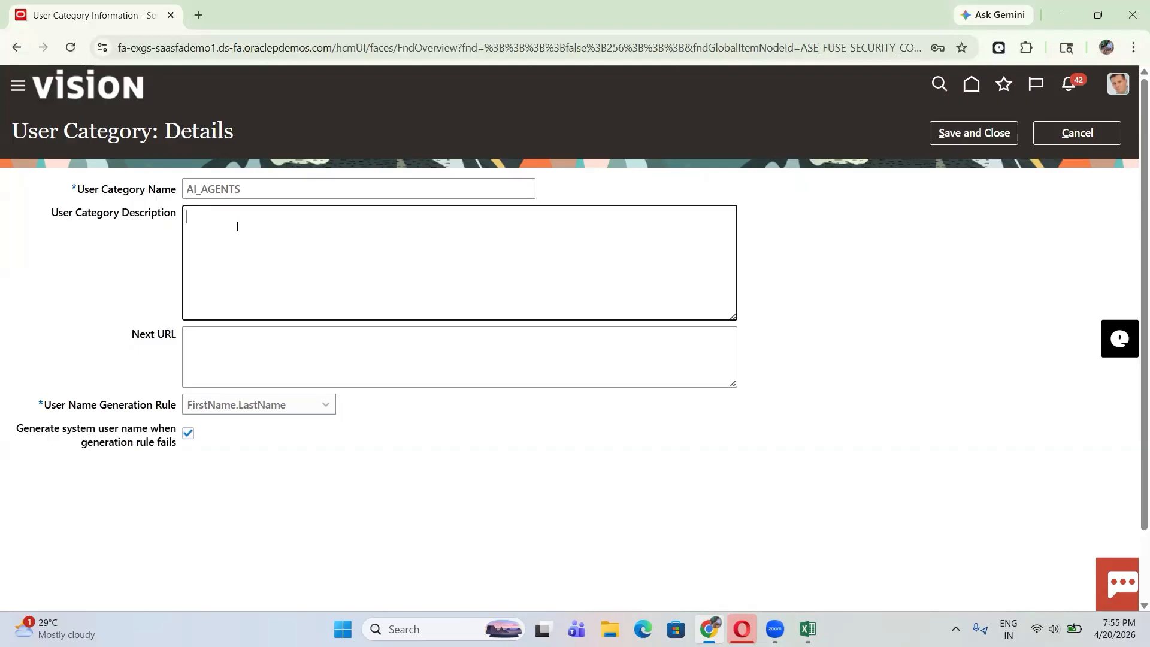
type("No Pa")
left_click(270, 186)
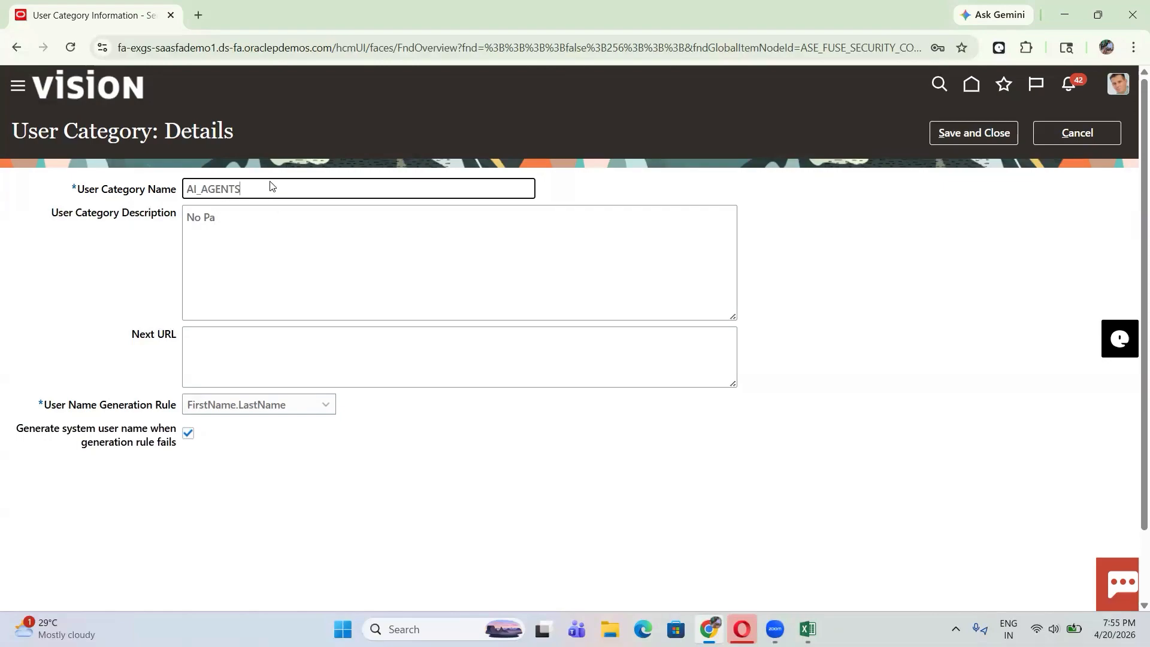
key("BackSpace")
key("BackSpace")
key("BackSpace")
key("BackSpace")
key("BackSpace")
type("e")
type("gents")
left_click(289, 259)
left_click(274, 191)
Complete the User Category Description as "No Password expiry"
left_click(234, 228)
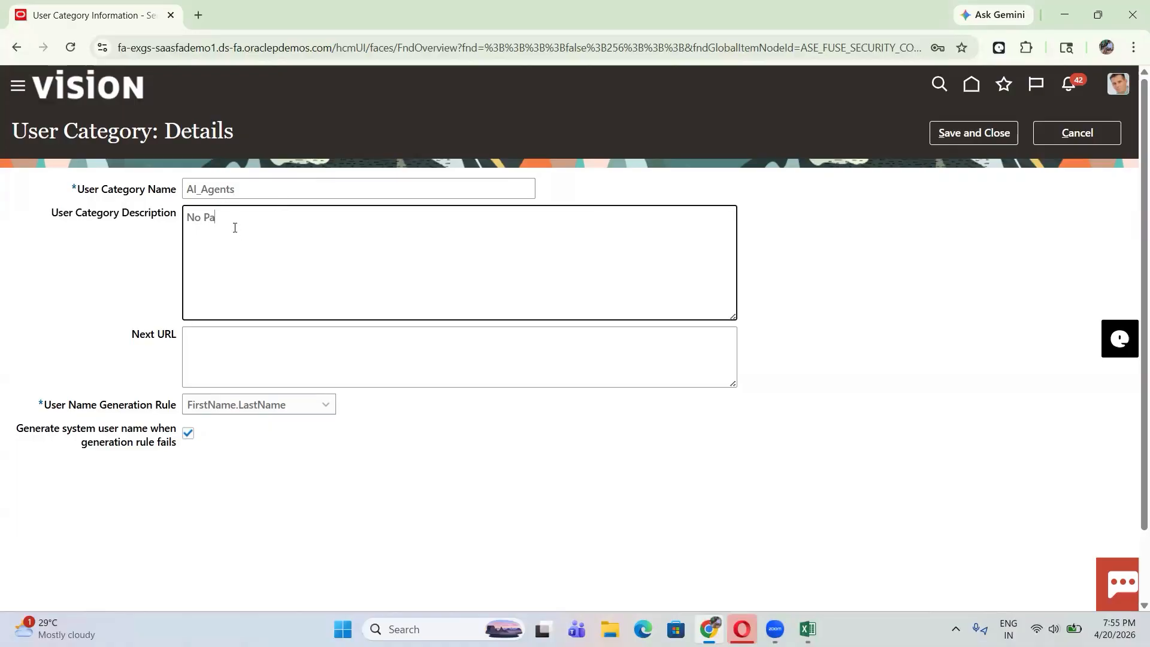
type("ssword expirty")
key("BackSpace")
key("BackSpace")
type("y")
Choose FirstName.LastName as the User Name Generation Rule, and save the category details
left_click(236, 411)
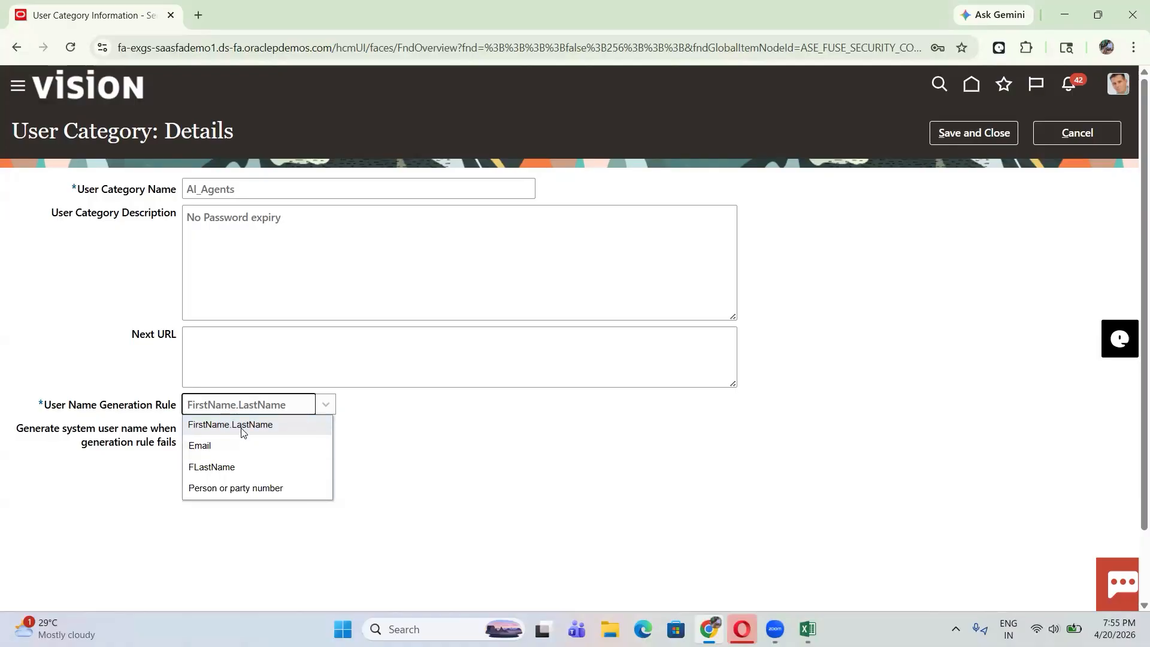
left_click(241, 427)
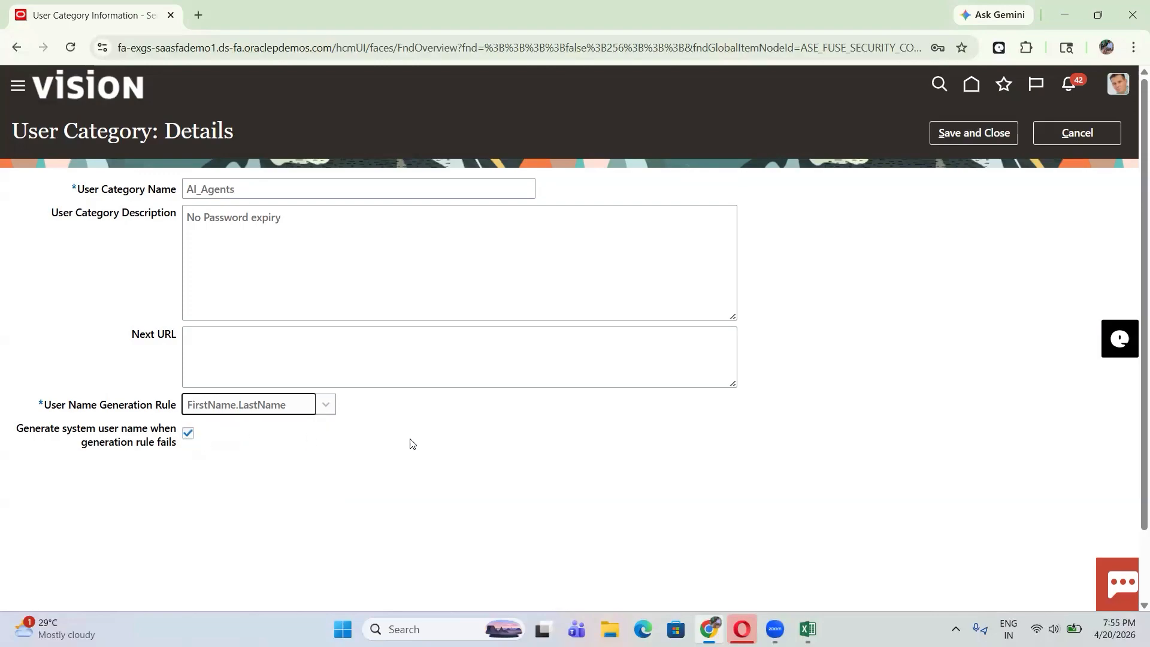
left_click(973, 133)
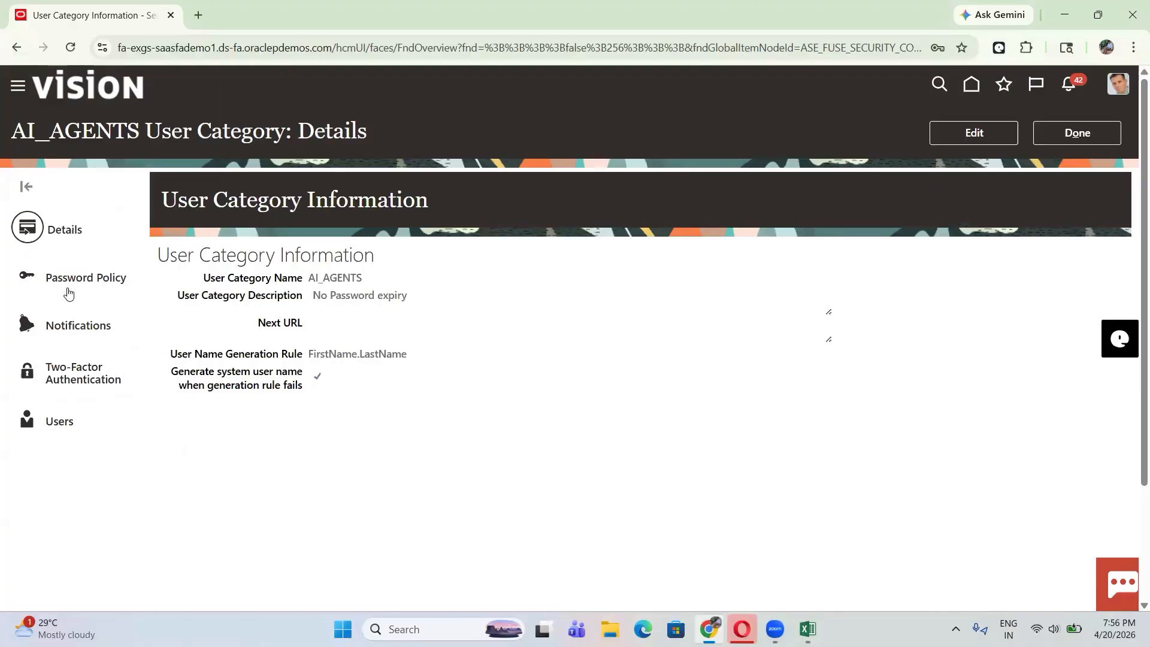
Edit the AI_AGENTS category's password policy and set Days Before Password Expiration to 9999
left_click(69, 286)
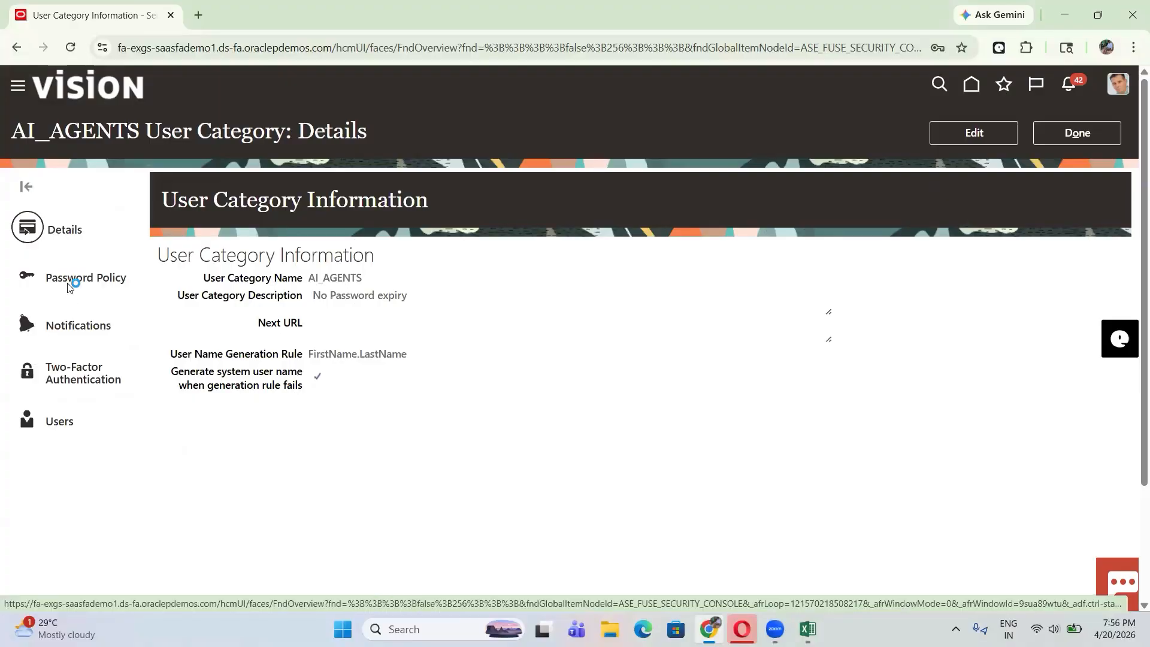
left_click(976, 133)
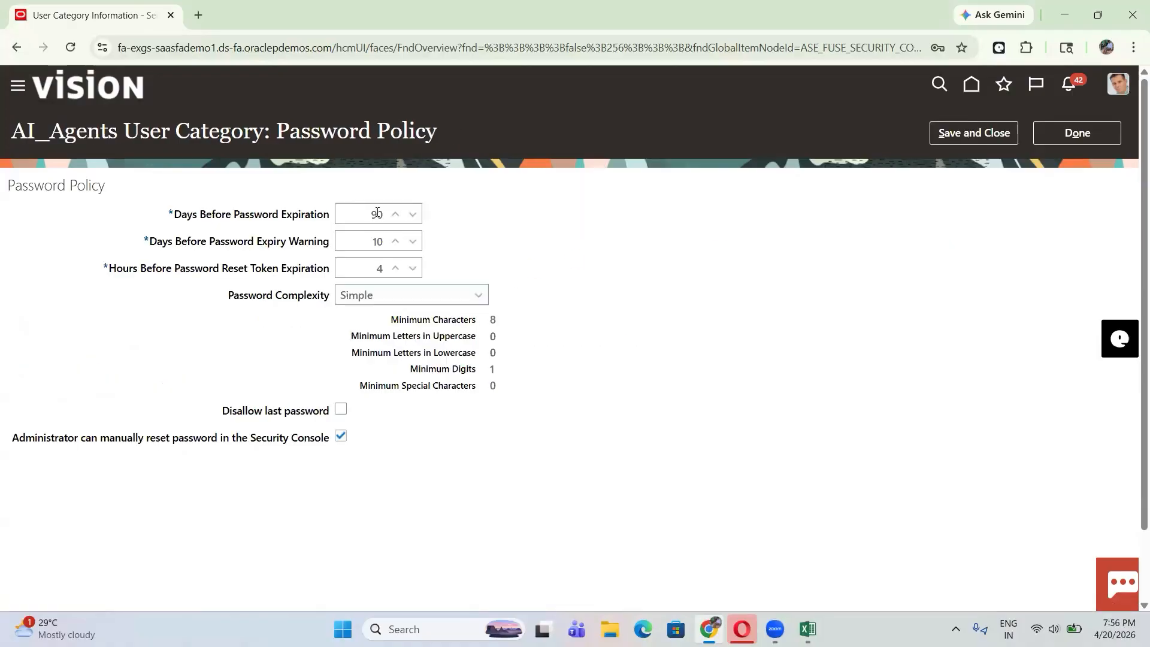
left_click(375, 215)
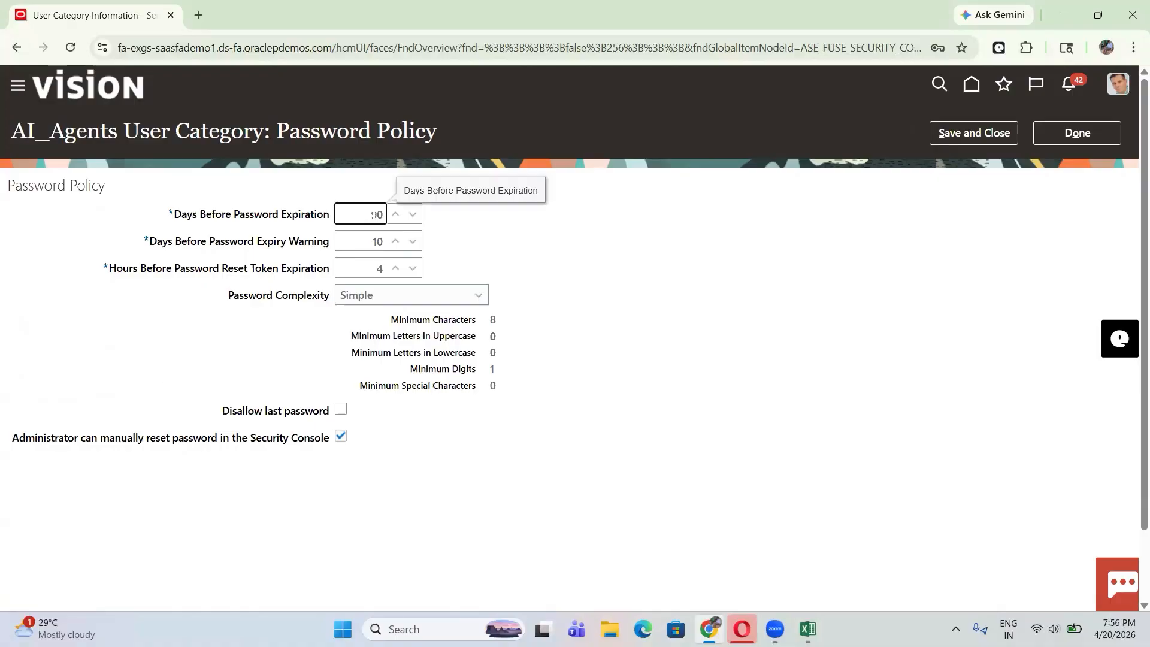
key("BackSpace")
type("999")
left_click(624, 230)
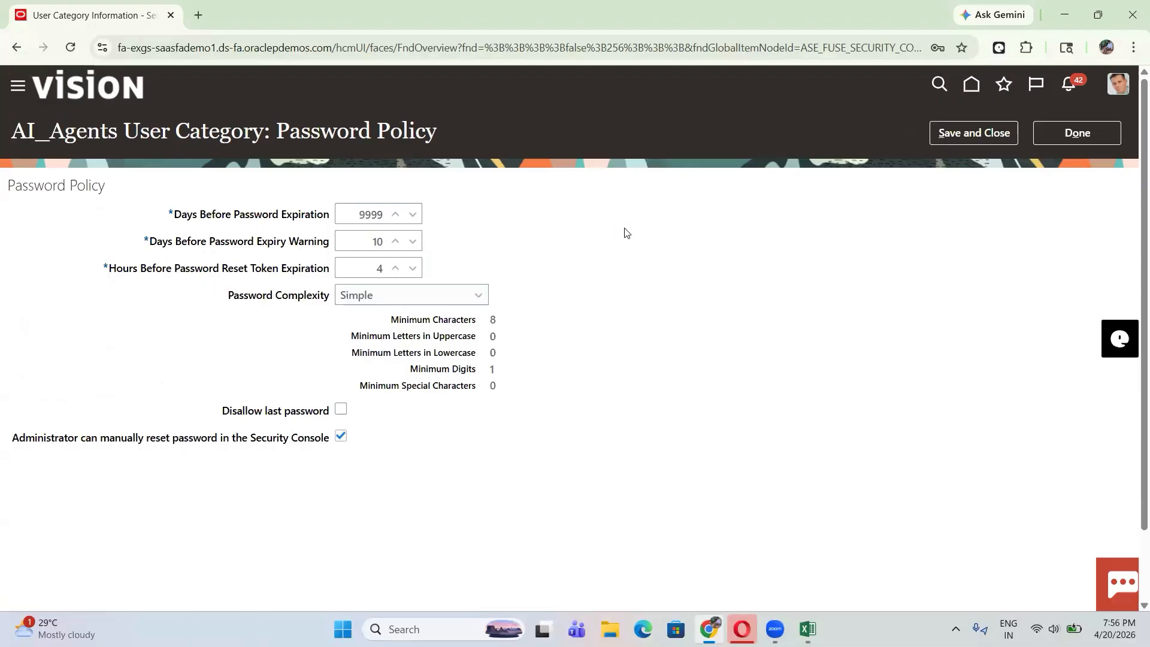
Review the Password Complexity options while keeping Simple, and save the password policy
left_click(399, 301)
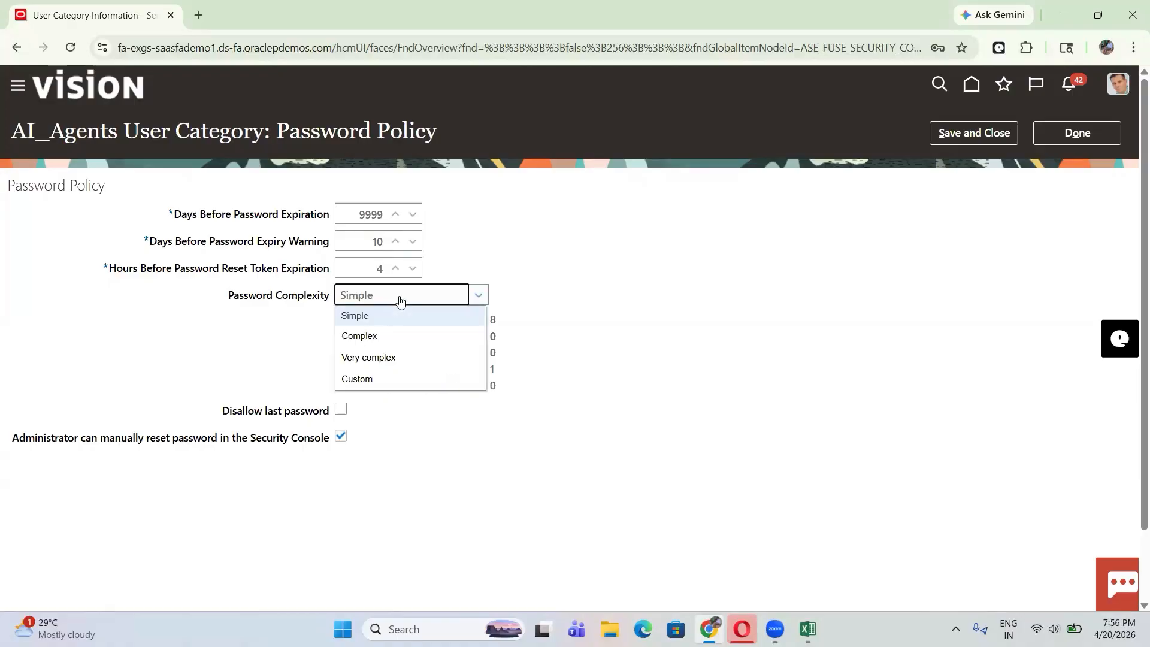
left_click(542, 287)
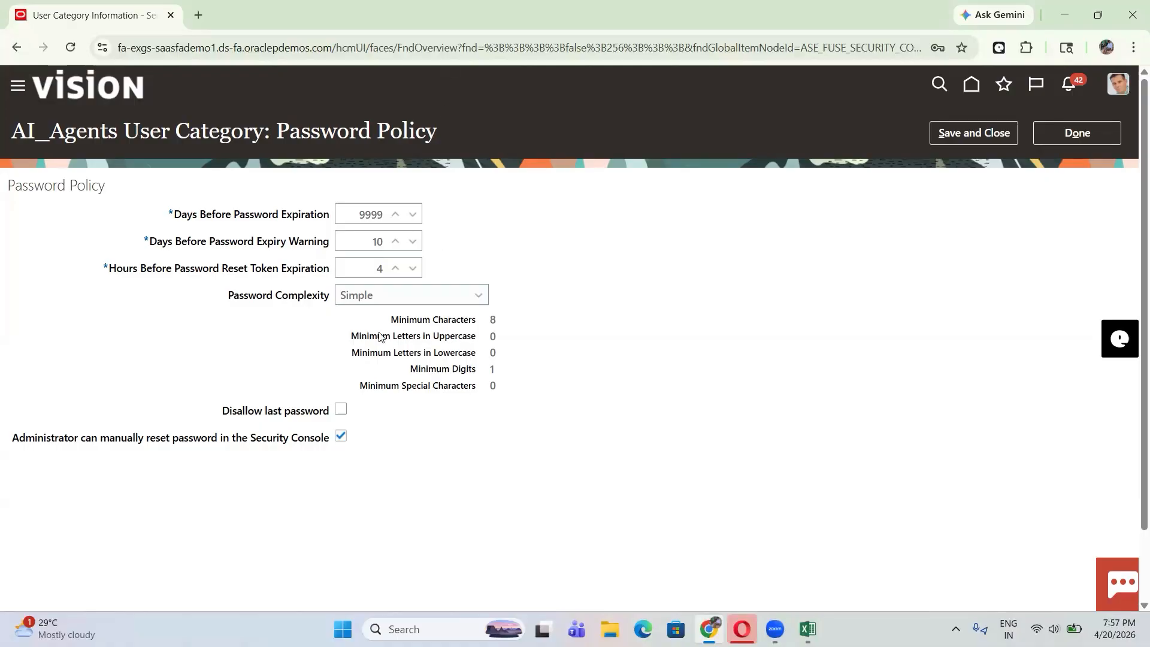
left_click(958, 136)
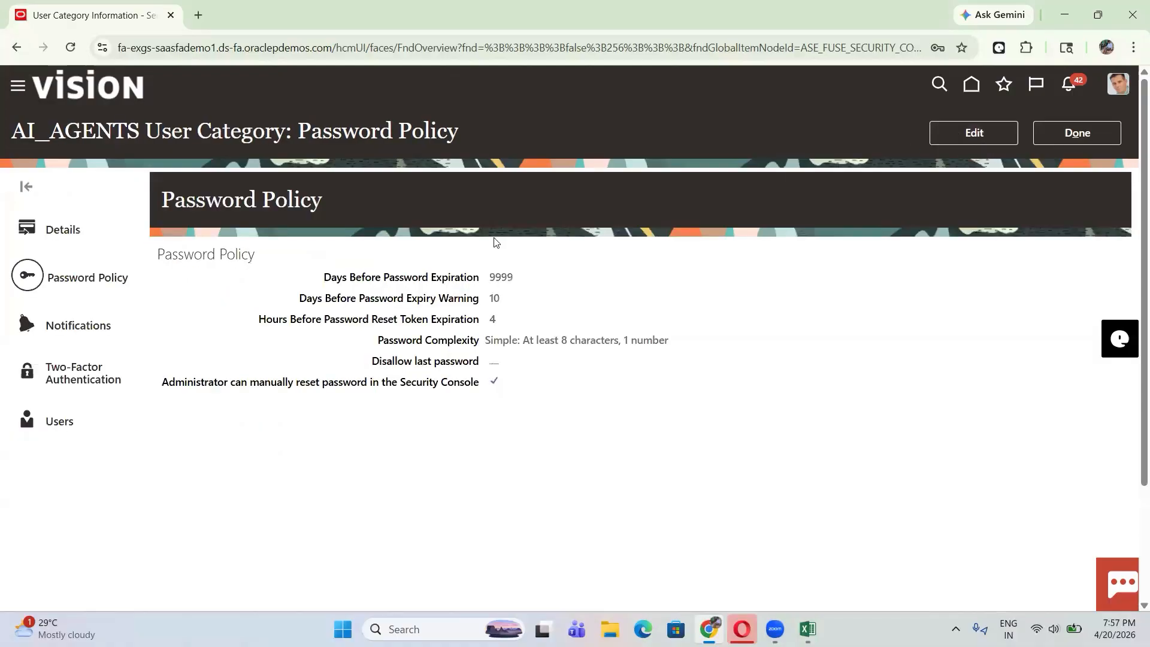
Review the AI_AGENTS password policy, notification templates and two-factor authentication settings, and return to the user categories list
left_click(975, 132)
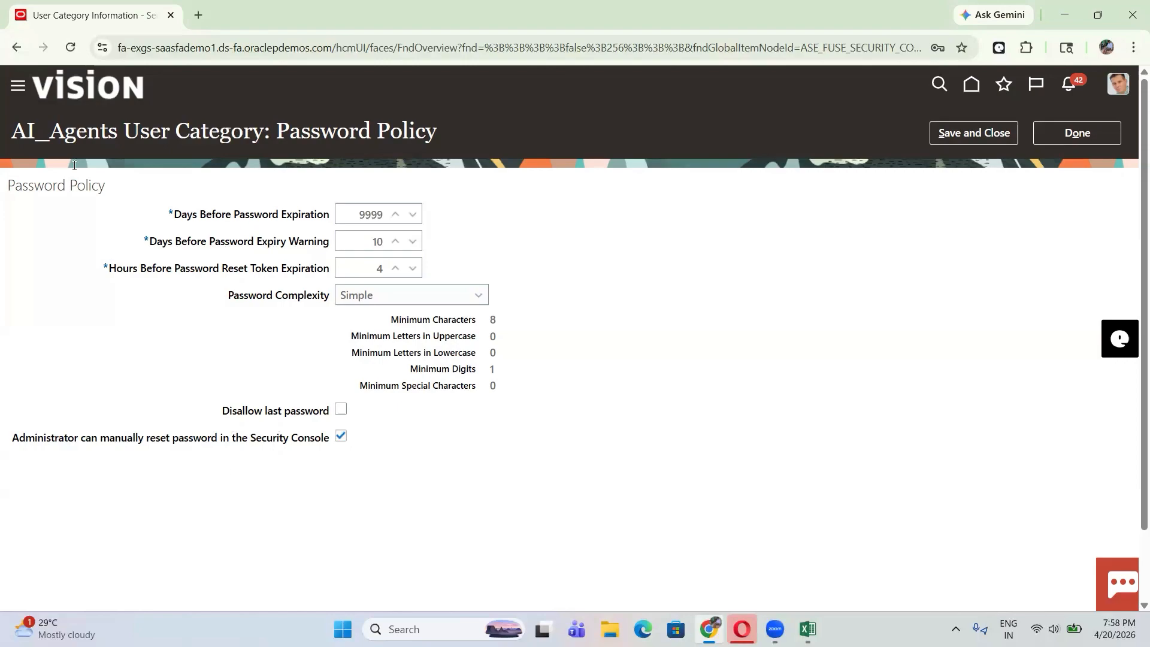
left_click(977, 137)
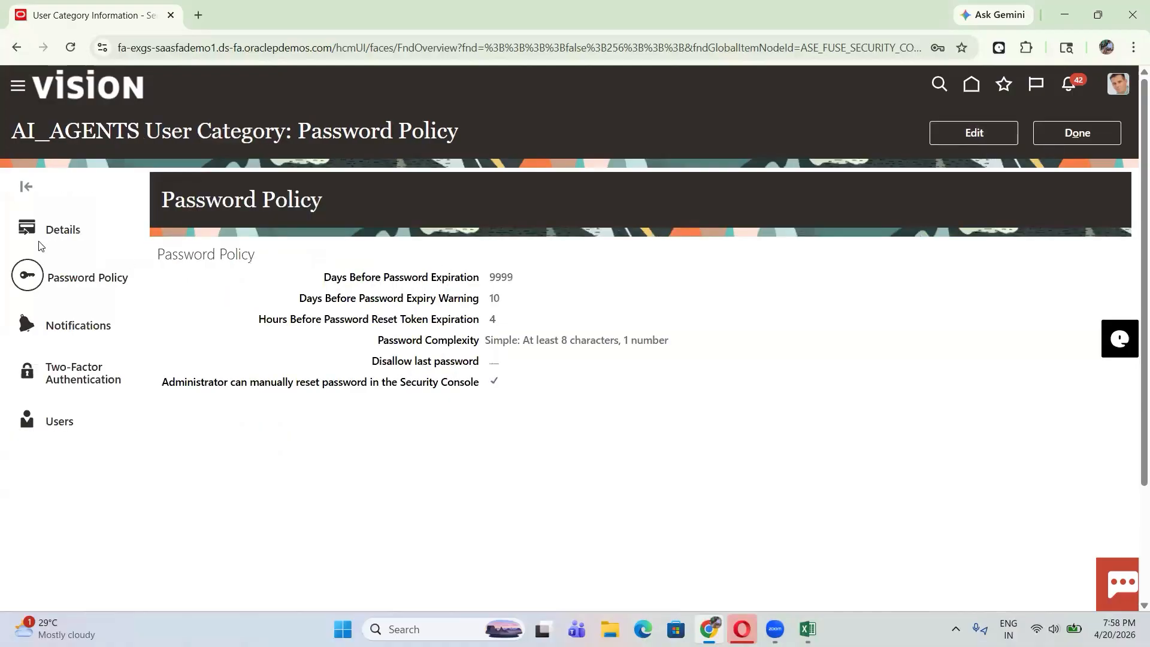
left_click(67, 332)
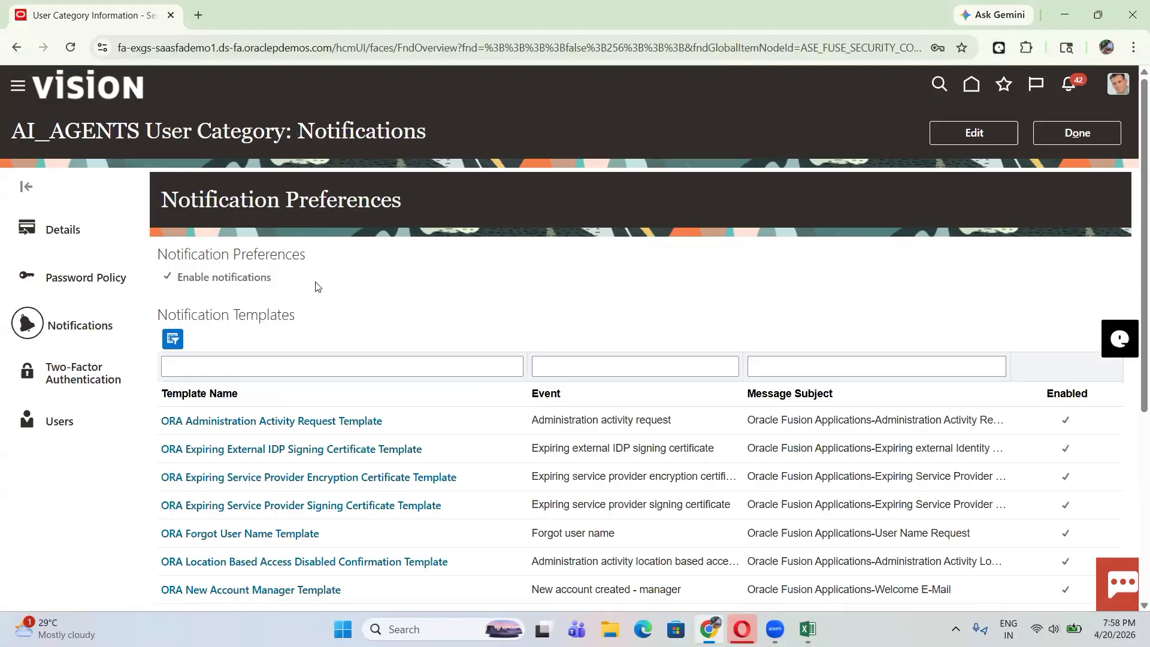
scroll(317, 288, "down", 3)
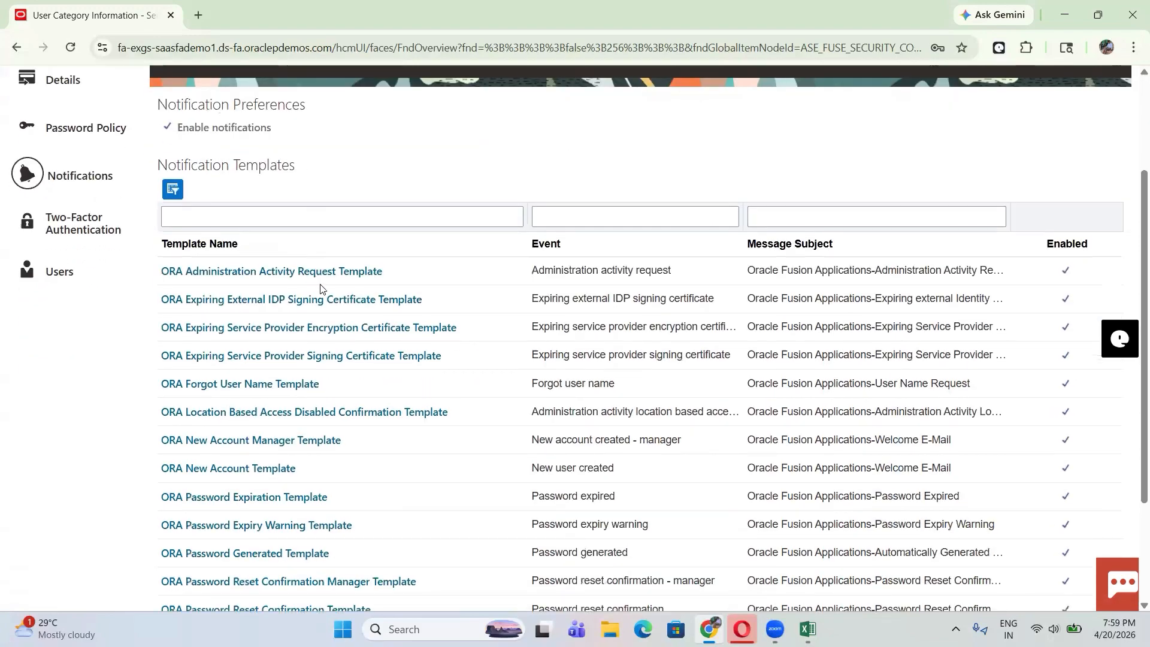
scroll(323, 281, "down", 1)
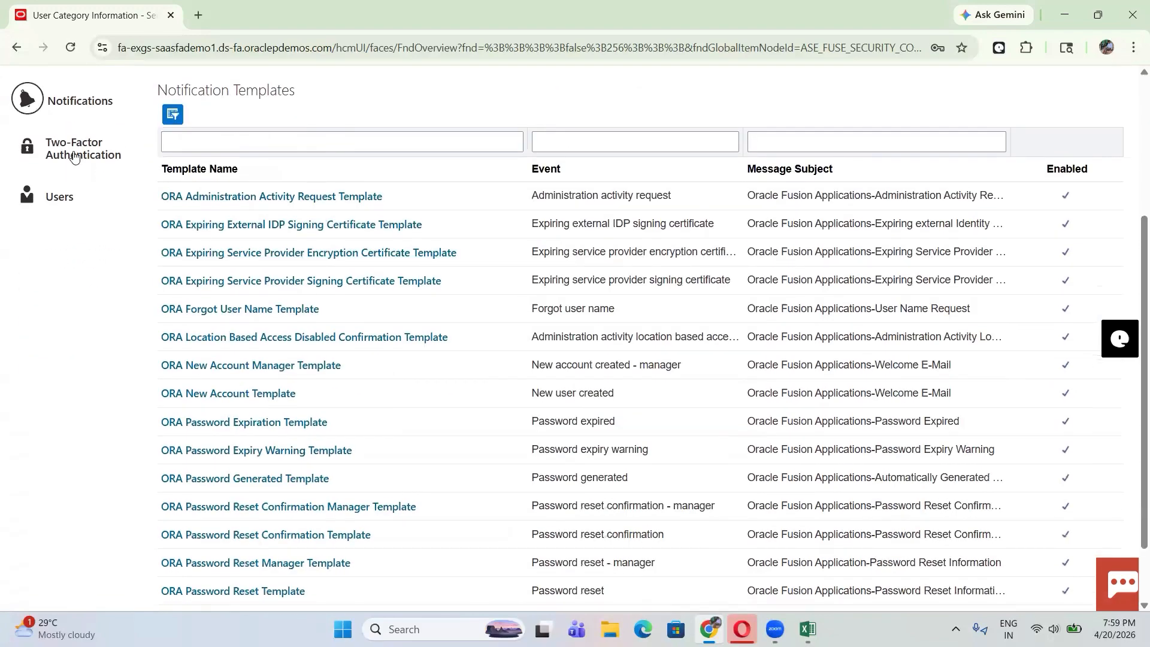
left_click(75, 155)
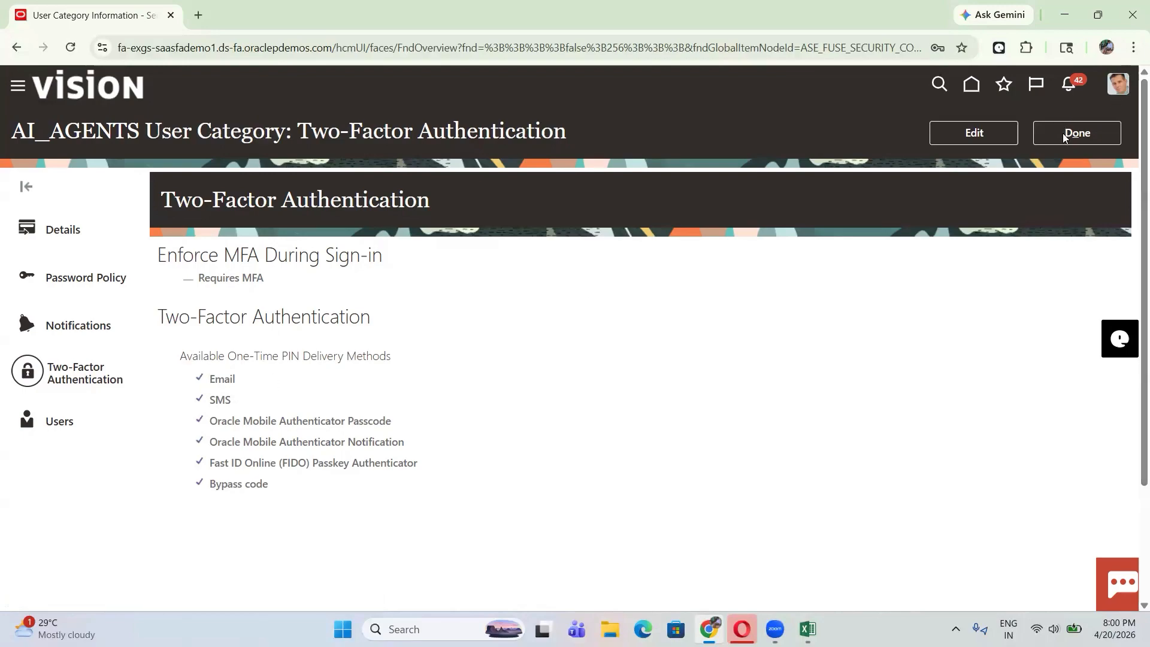
left_click(1083, 133)
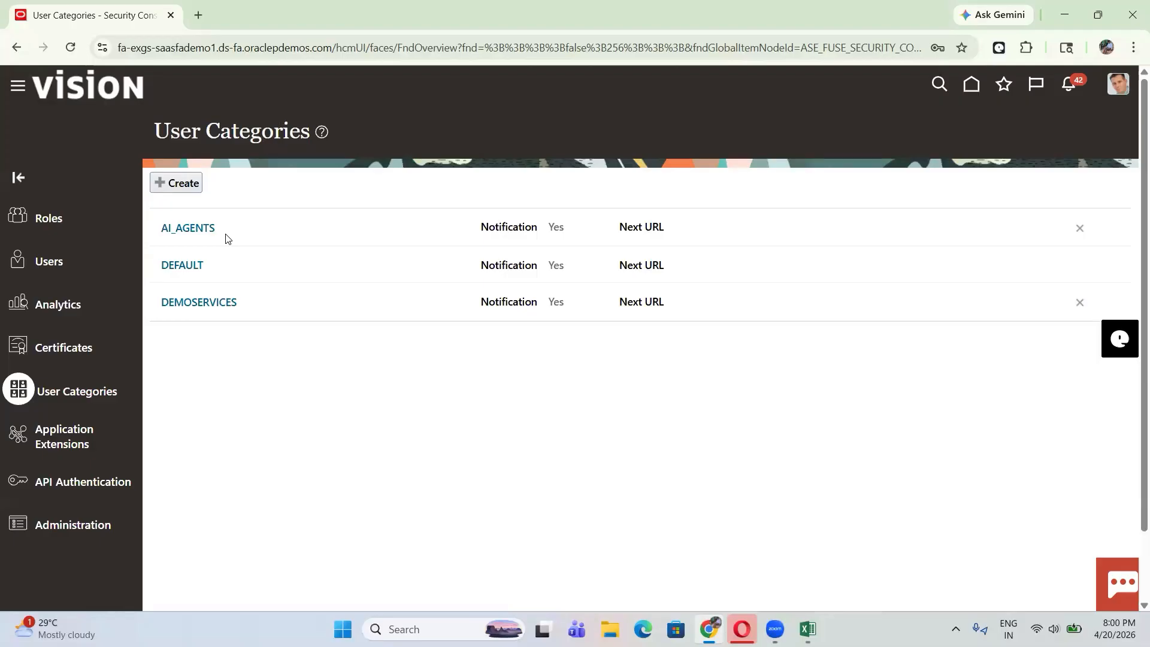
Start adding a new user account and assign it to the AI_AGENTS user category
left_click(58, 268)
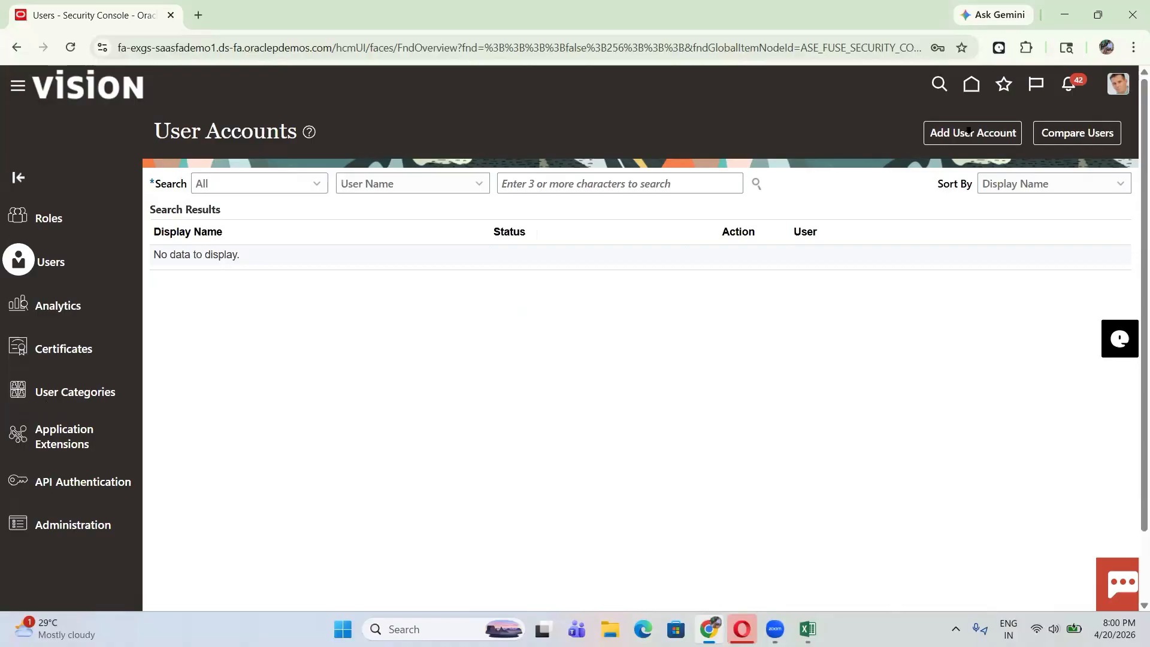
left_click(962, 134)
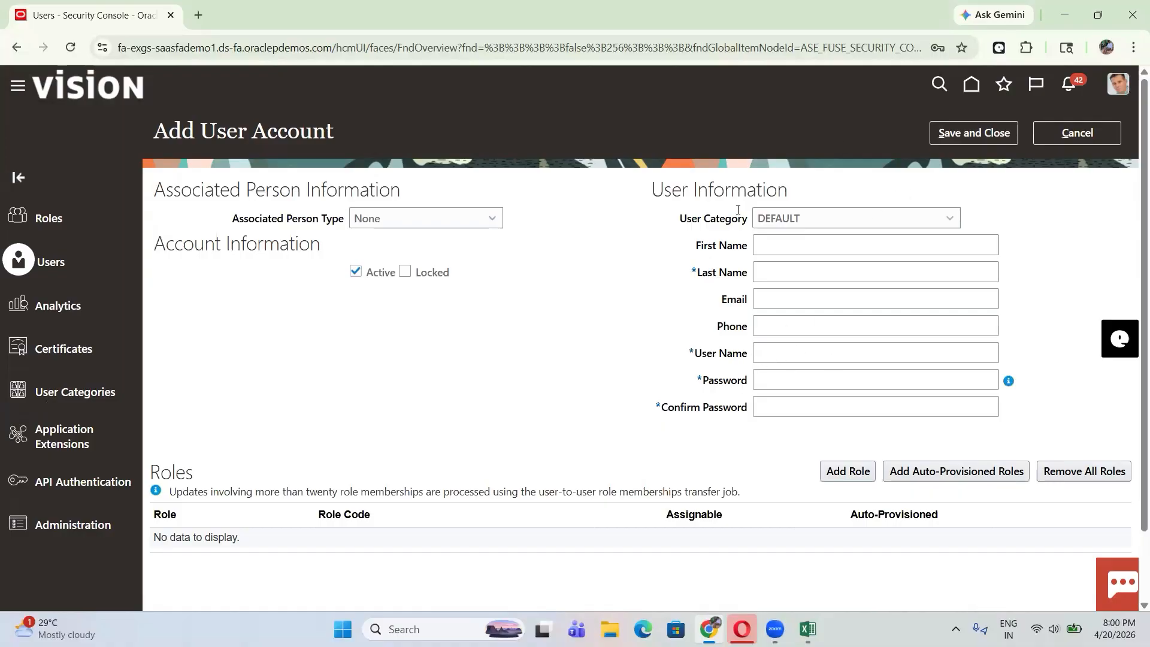
left_click(822, 220)
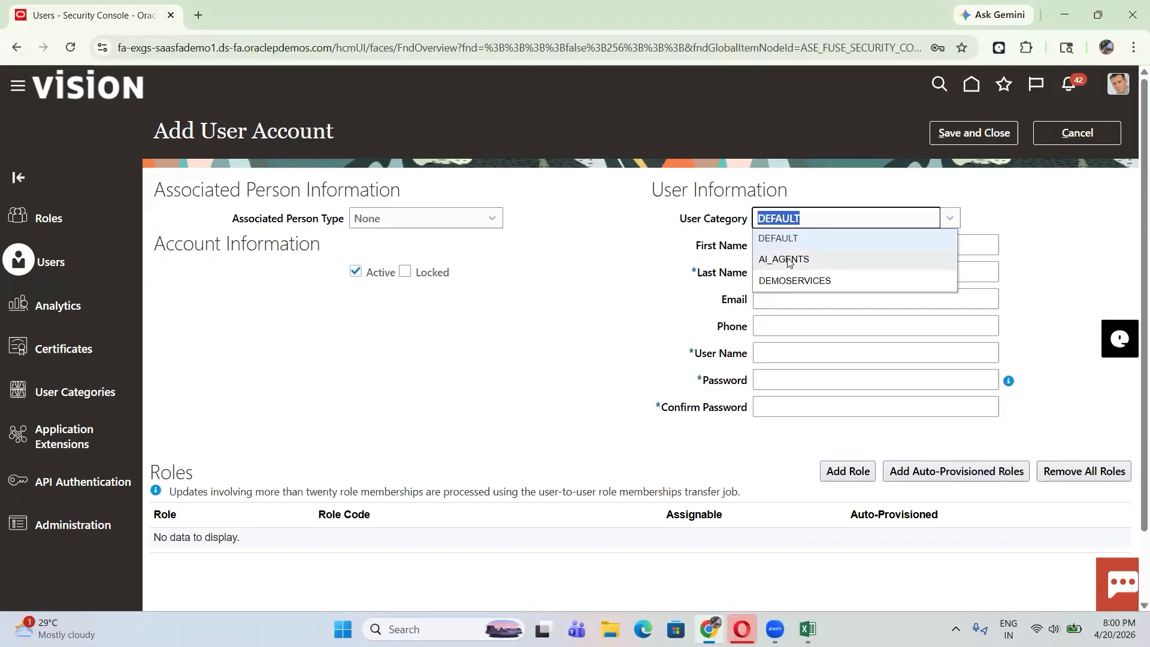
left_click(782, 261)
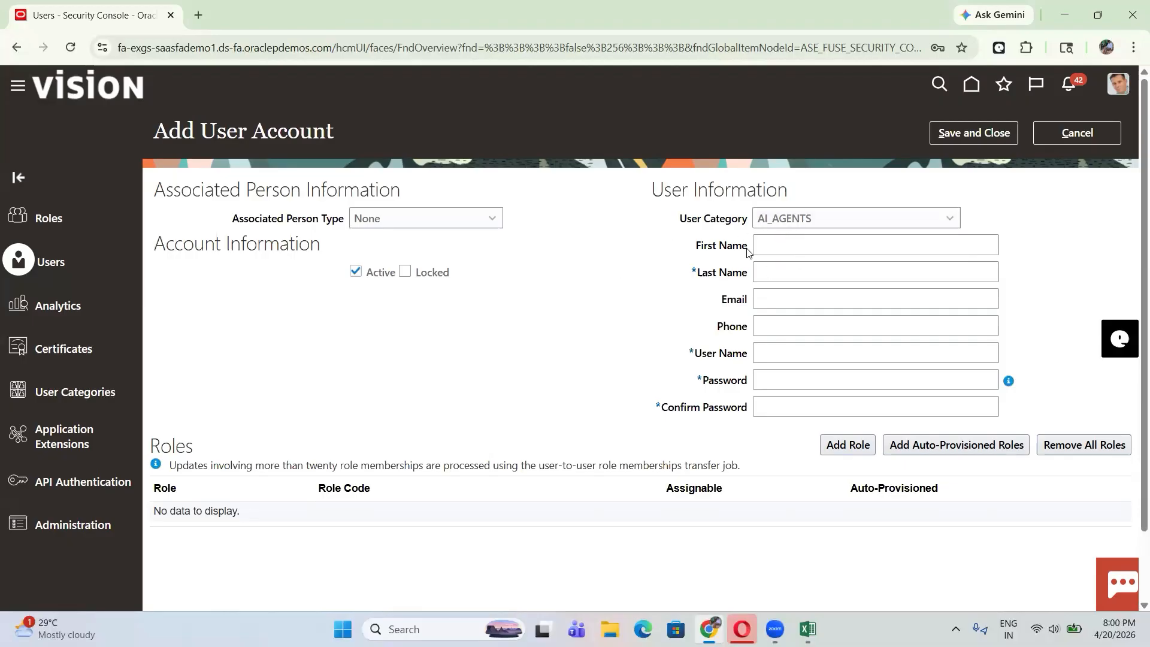
Try DEFAULT as the new account's User Category, and review the available categories
left_click(802, 219)
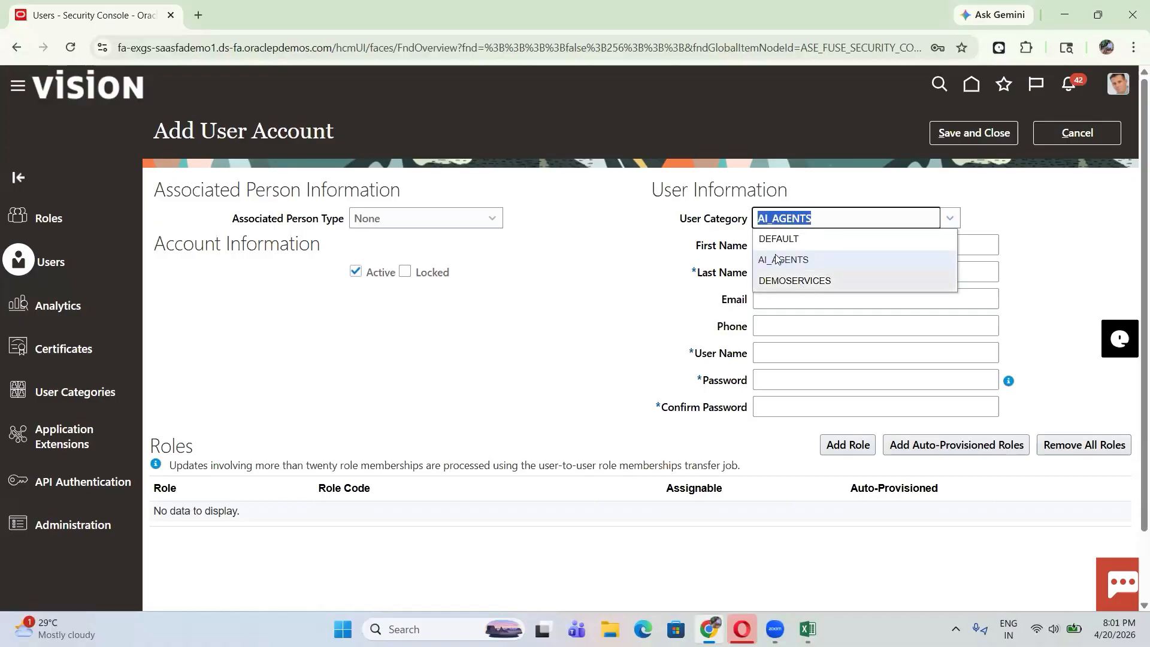
left_click(798, 235)
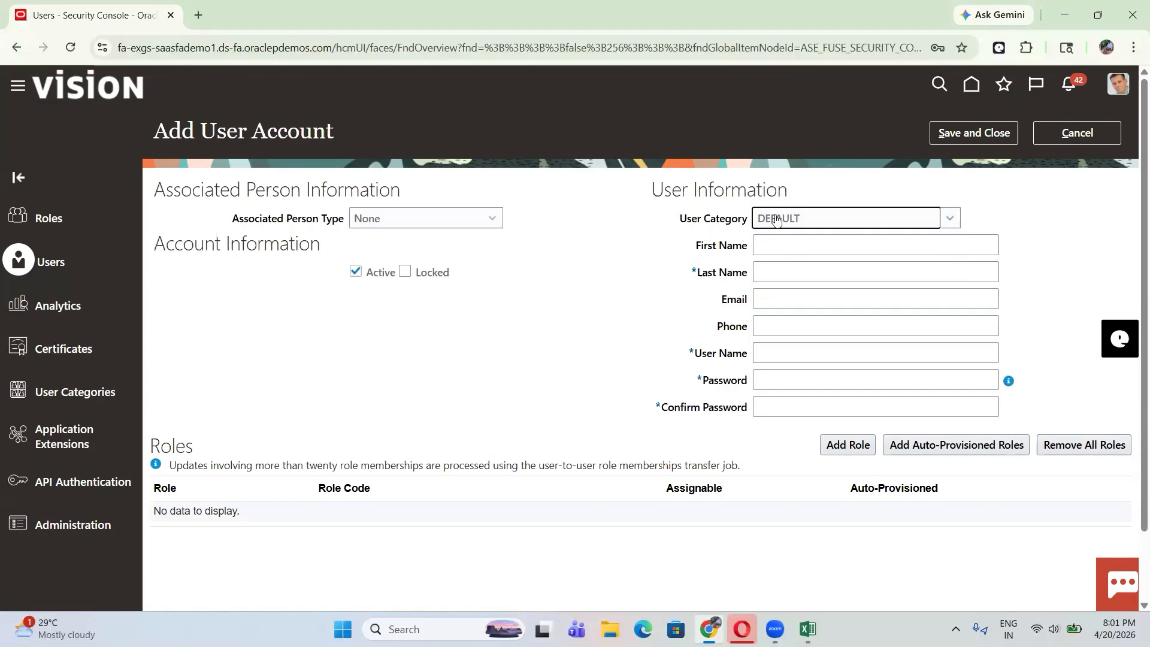
left_click(945, 220)
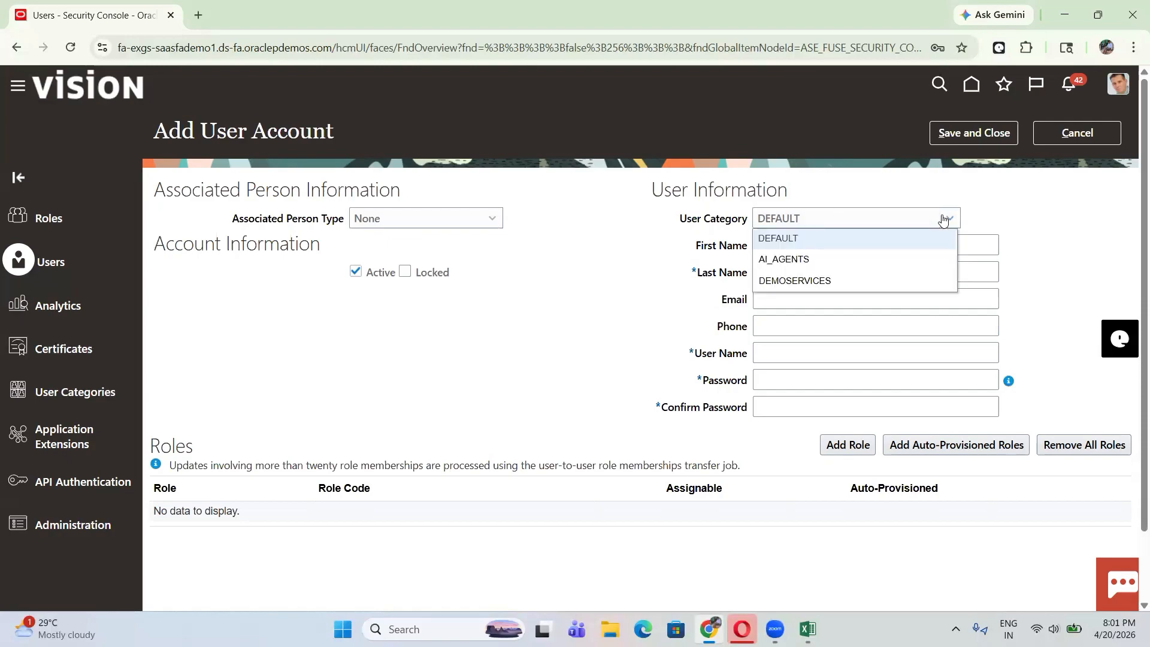
left_click(661, 226)
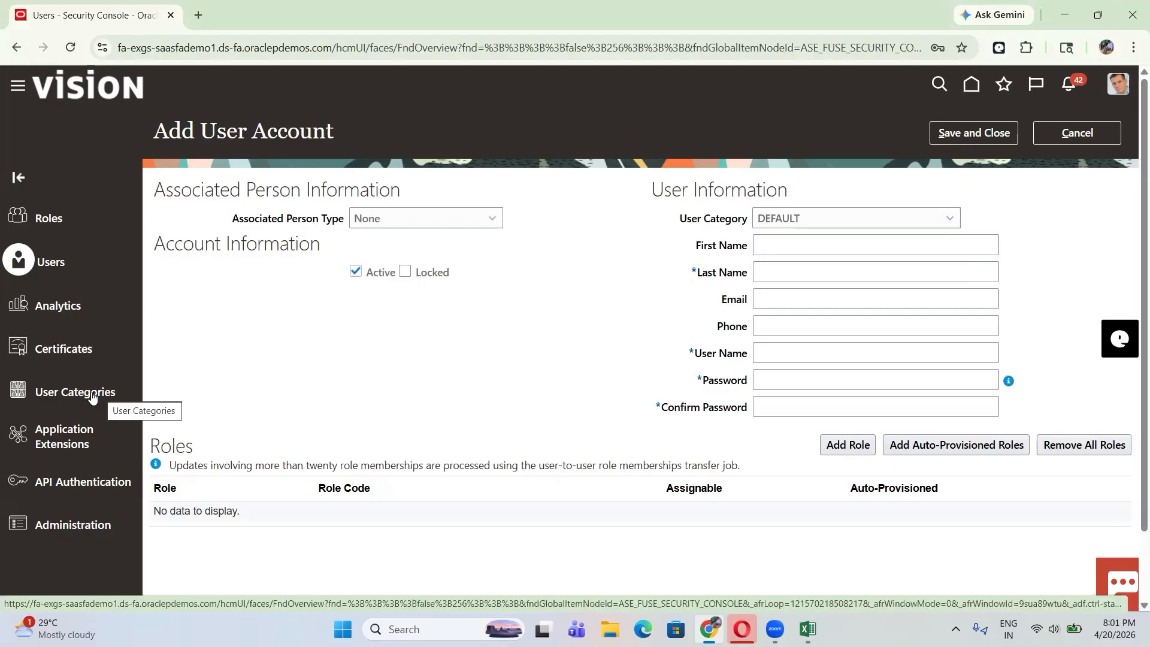
Set the new account's User Category to AI_AGENTS
left_click(800, 218)
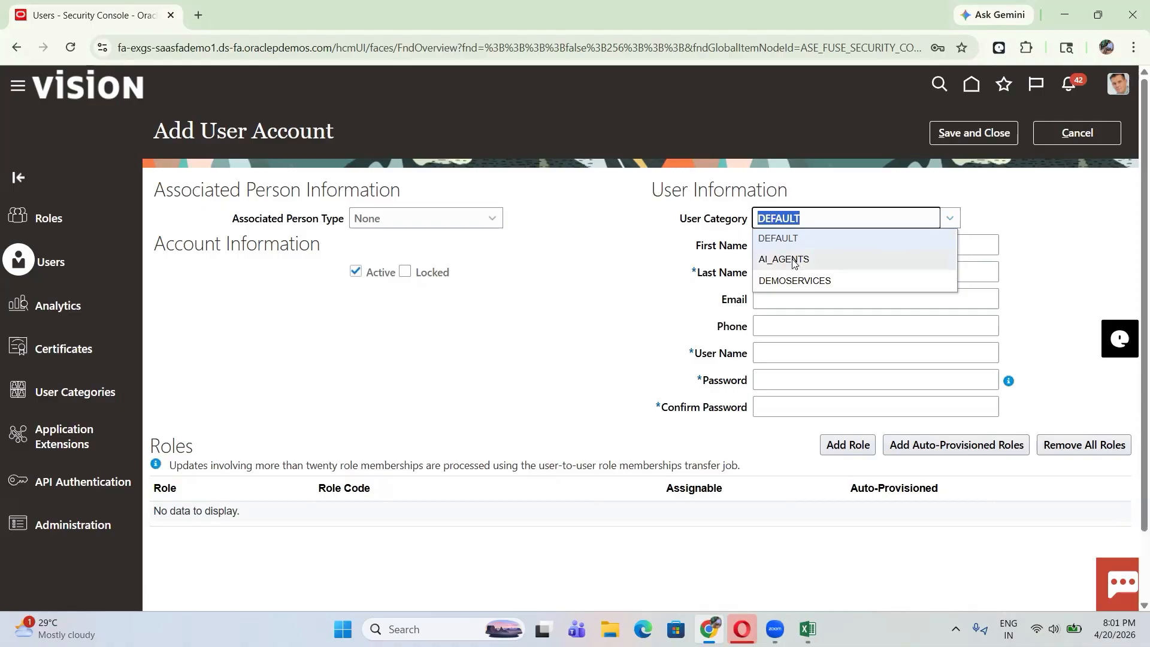
left_click(792, 262)
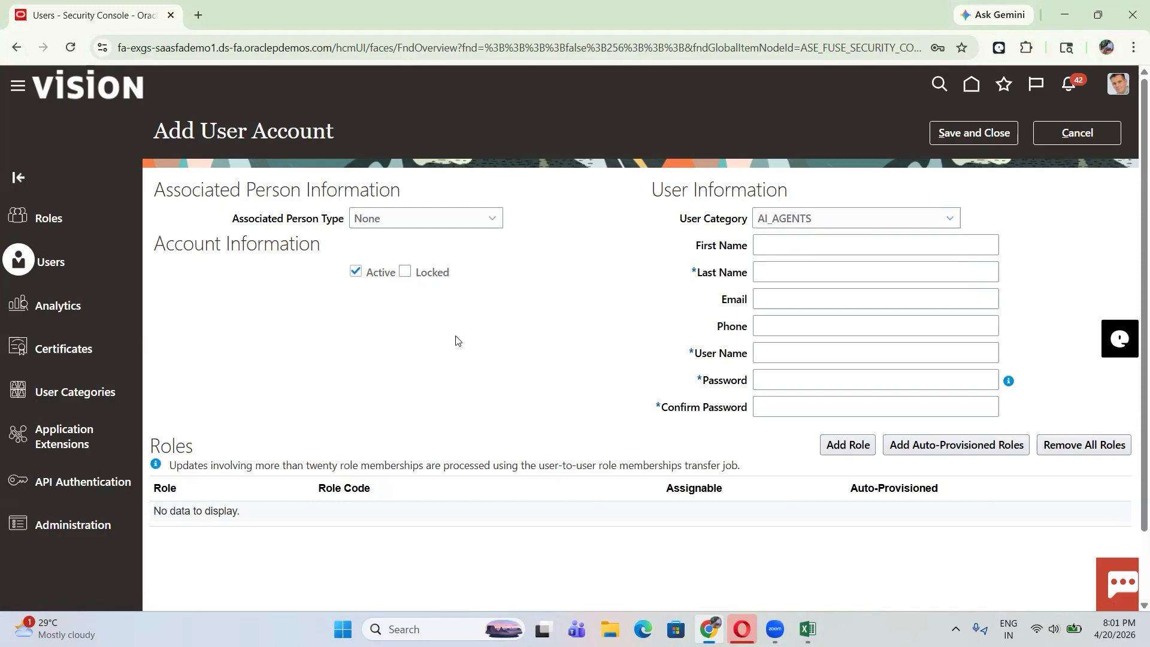
left_click(791, 273)
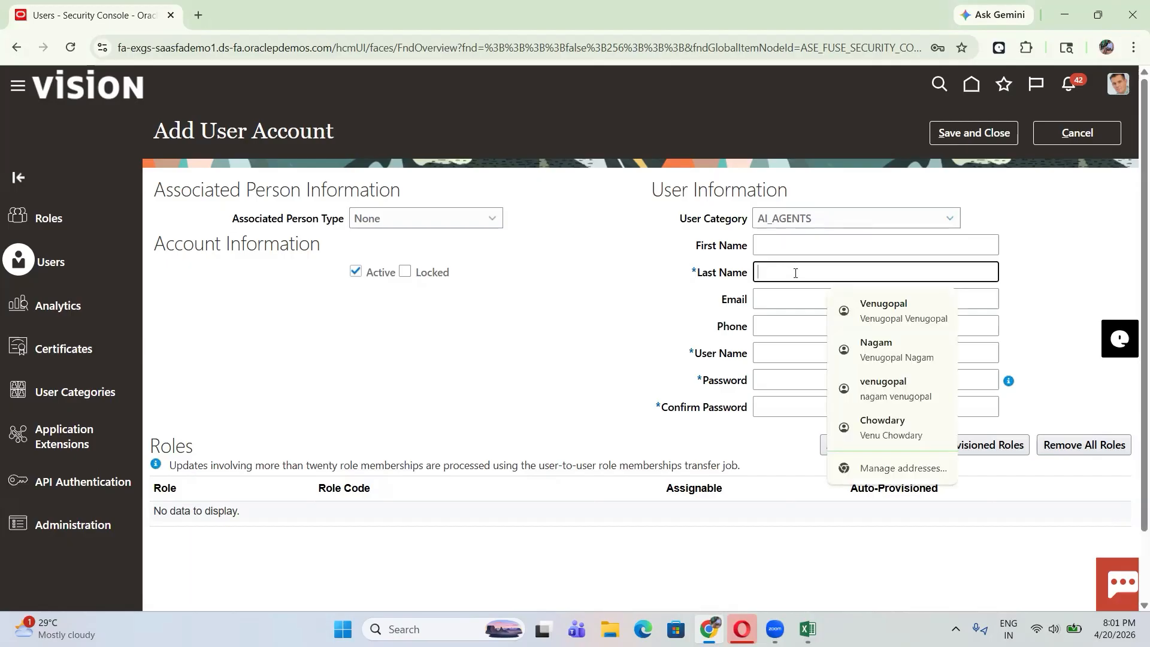
left_click(547, 310)
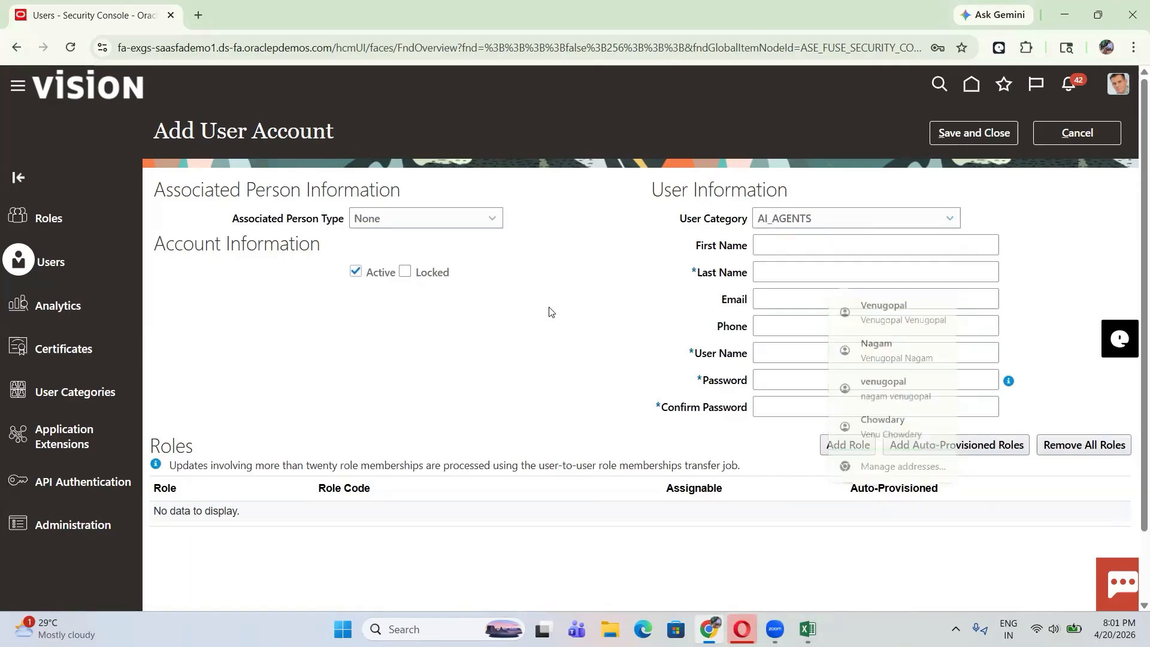
left_click(773, 244)
left_click(559, 344)
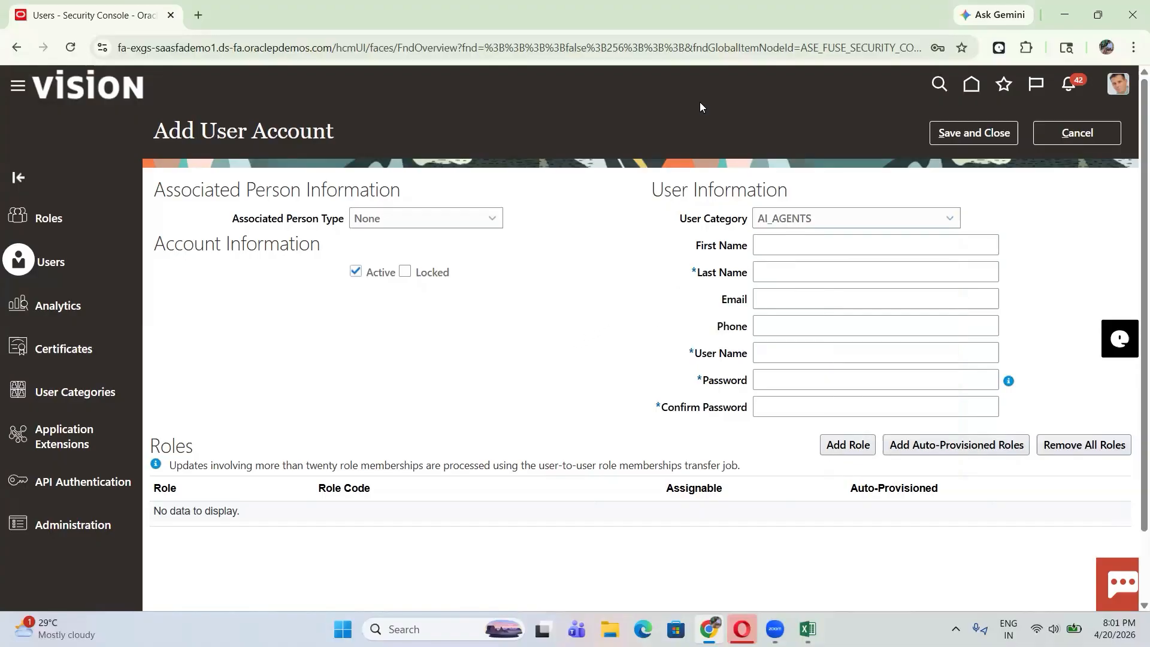
Enter Oracle as the new account's first name and Erp as its last name
left_click(790, 244)
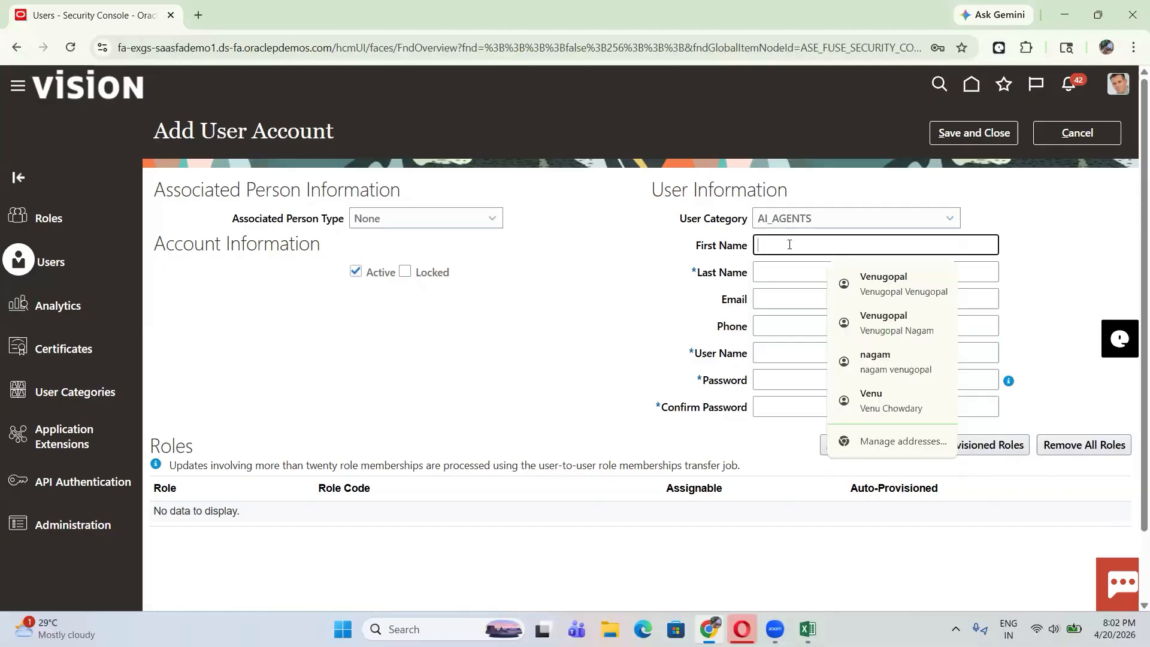
type("Oracle")
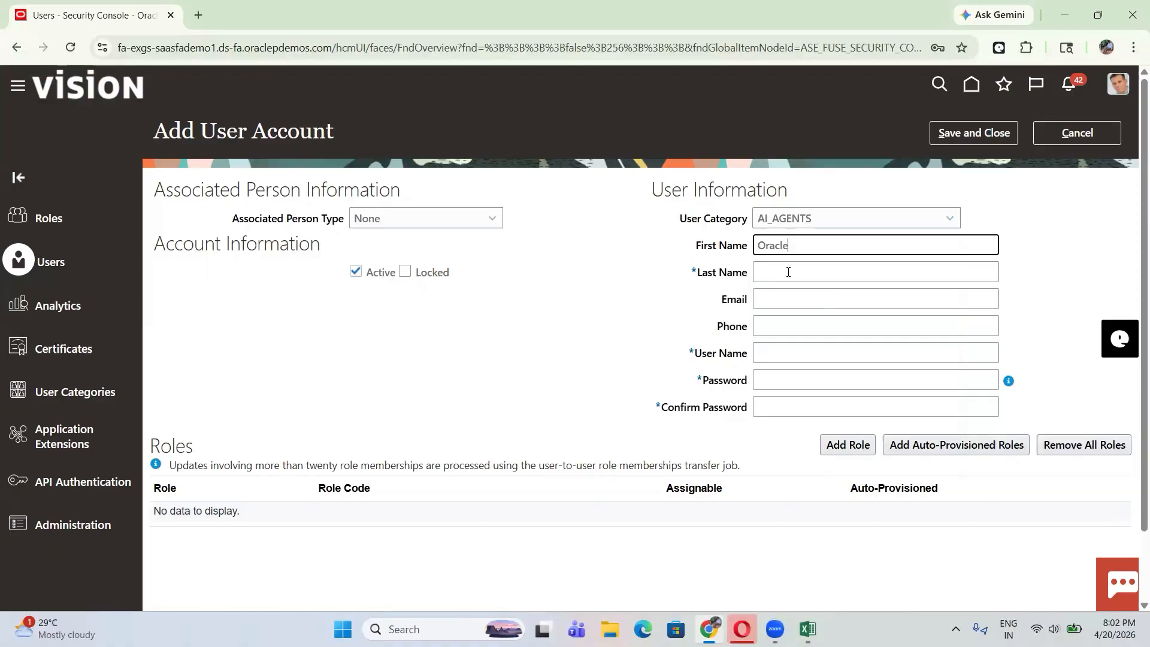
left_click(788, 272)
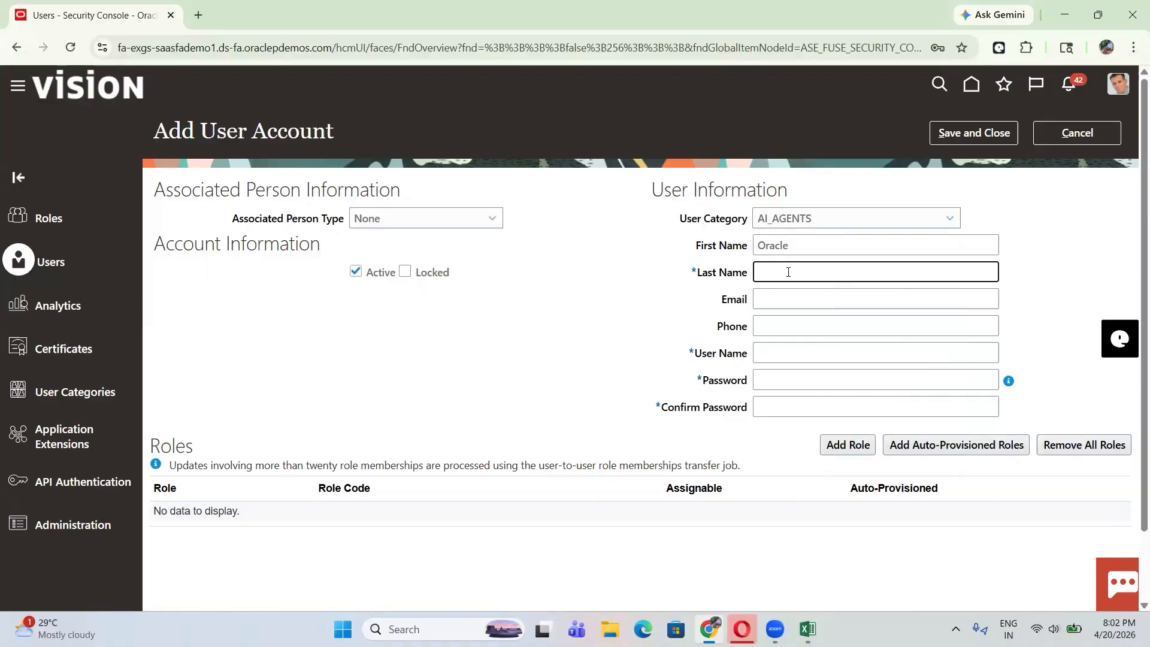
type("erp")
key("BackSpace")
key("BackSpace")
key("BackSpace")
type("Erp")
left_click(561, 306)
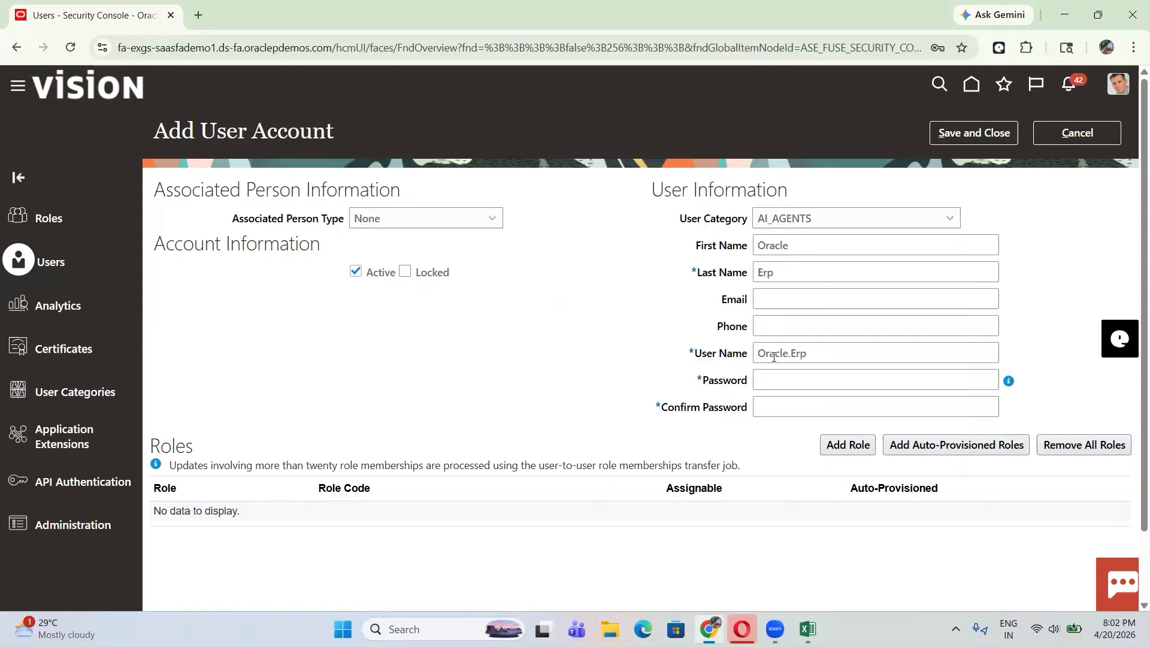
Change the new account's last name to ERP in capitals
left_click(789, 278)
key("BackSpace")
key("BackSpace")
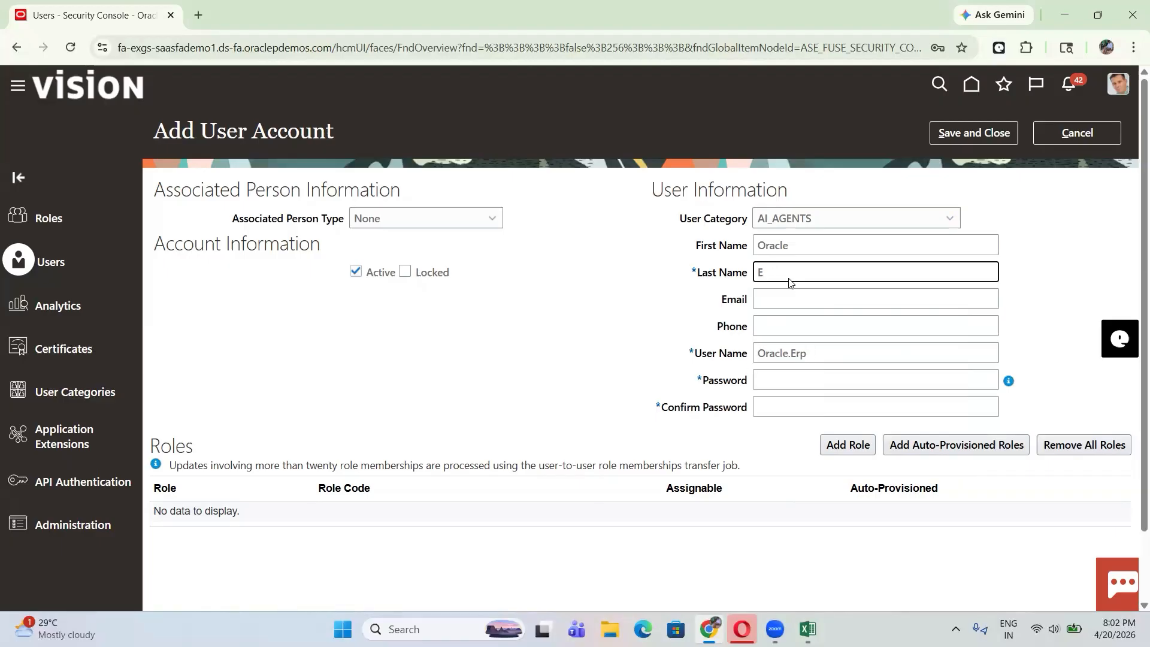
type("RP")
left_click(657, 344)
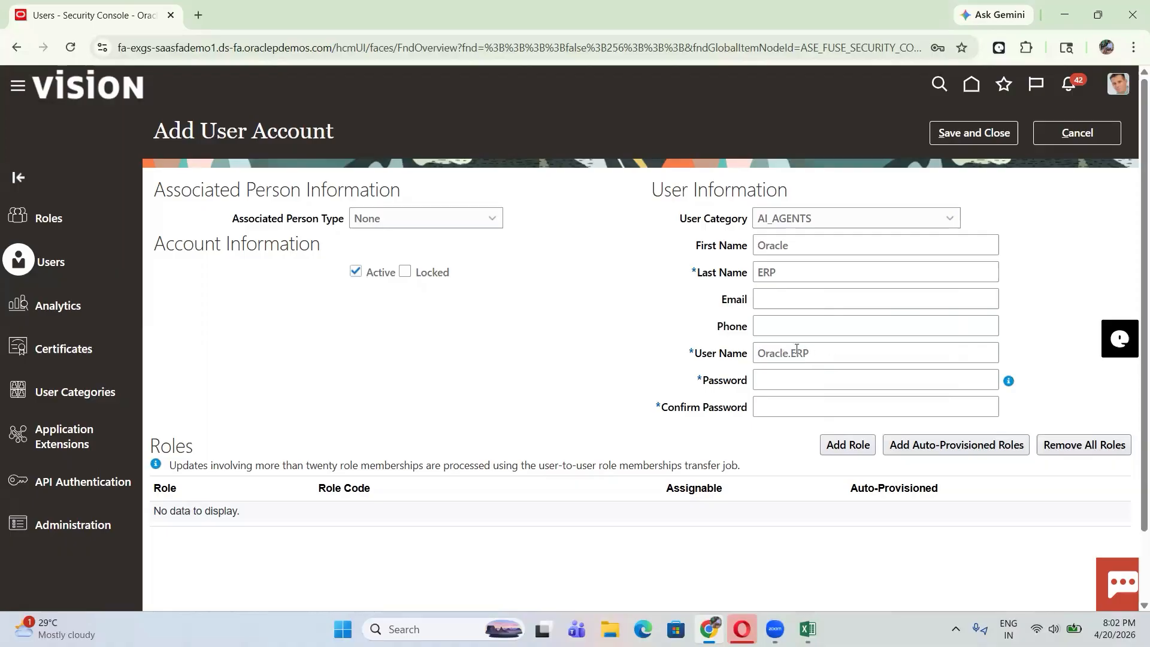
Enter and confirm the account password, and save the new user account
left_click(782, 383)
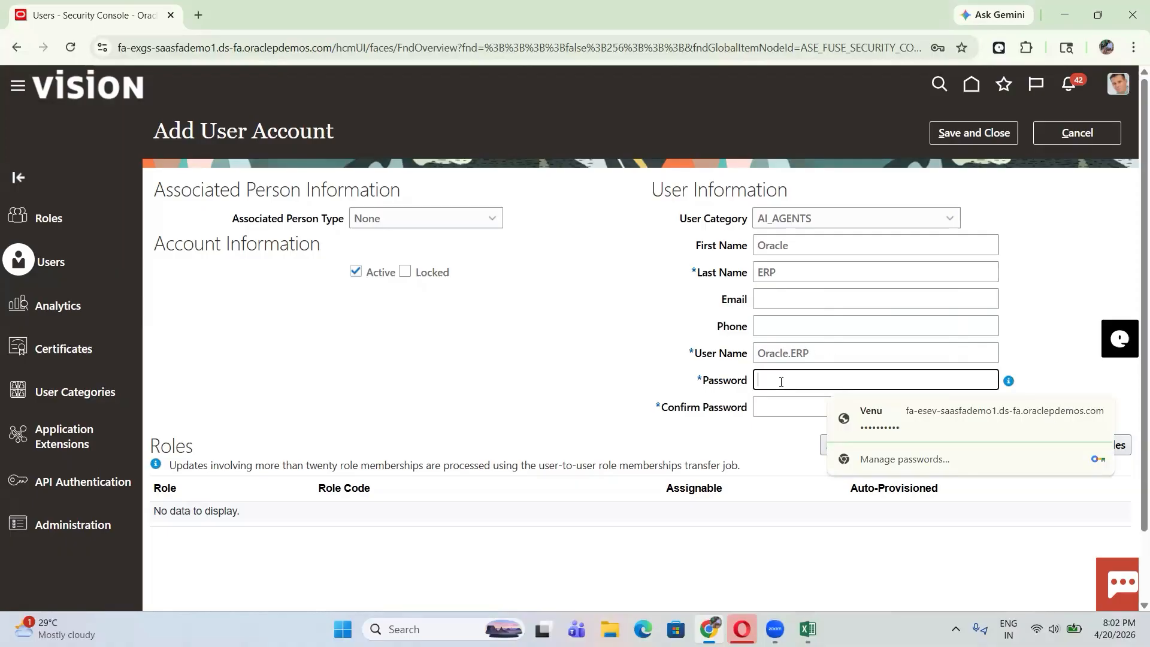
type("•")
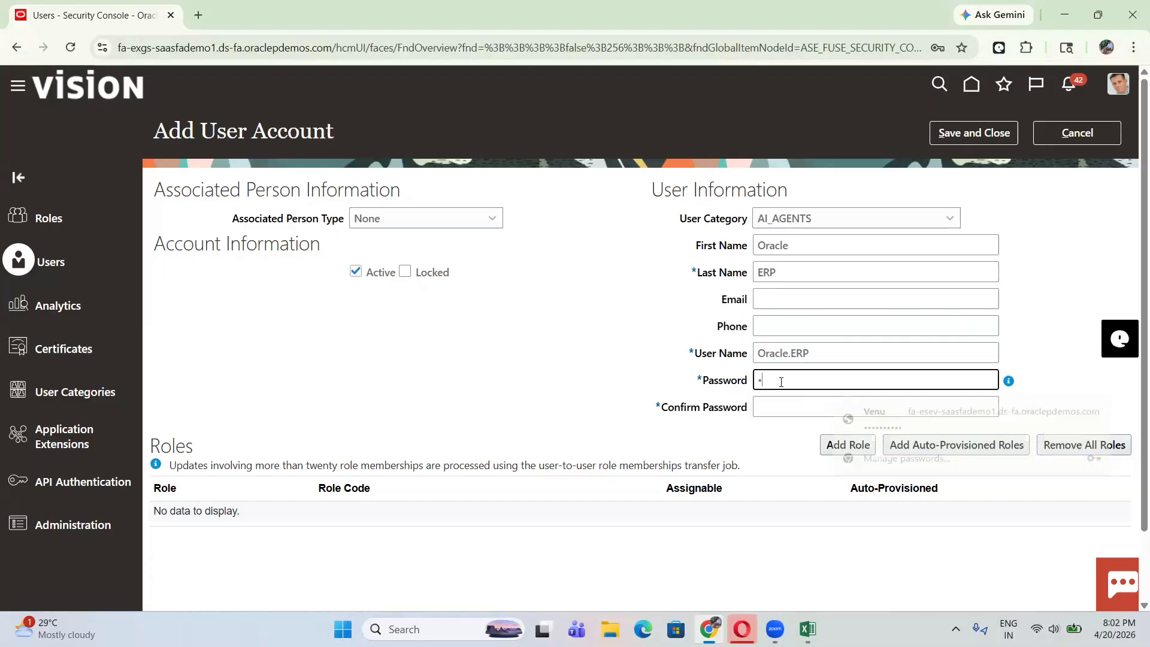
type("•••")
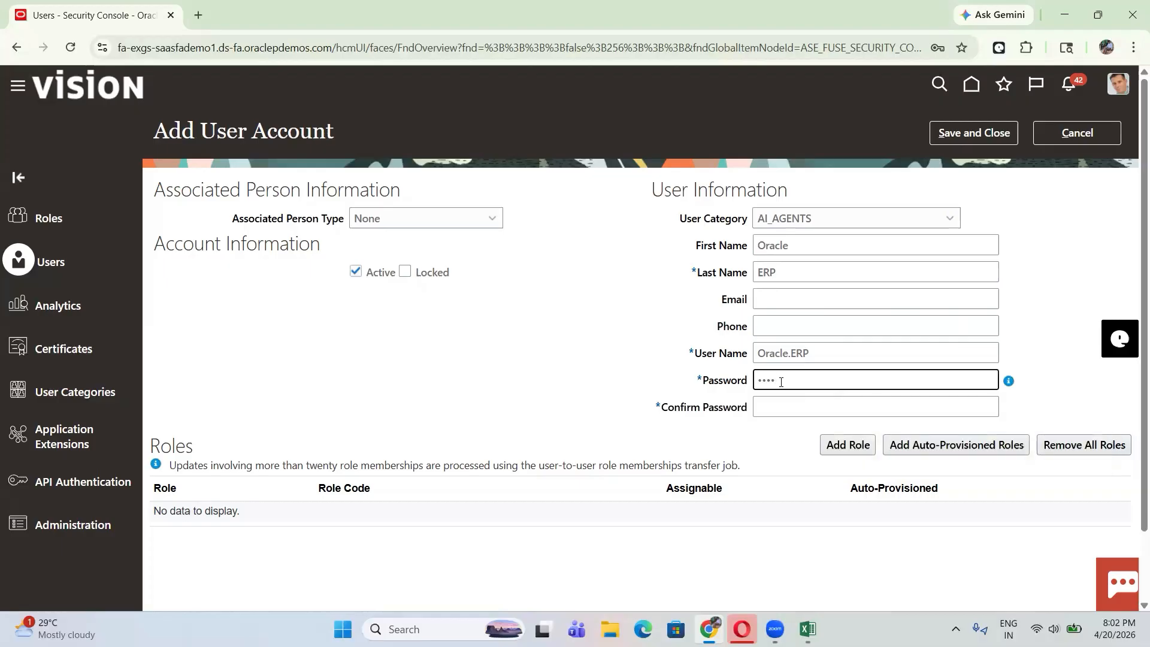
type("••••••")
left_click(785, 406)
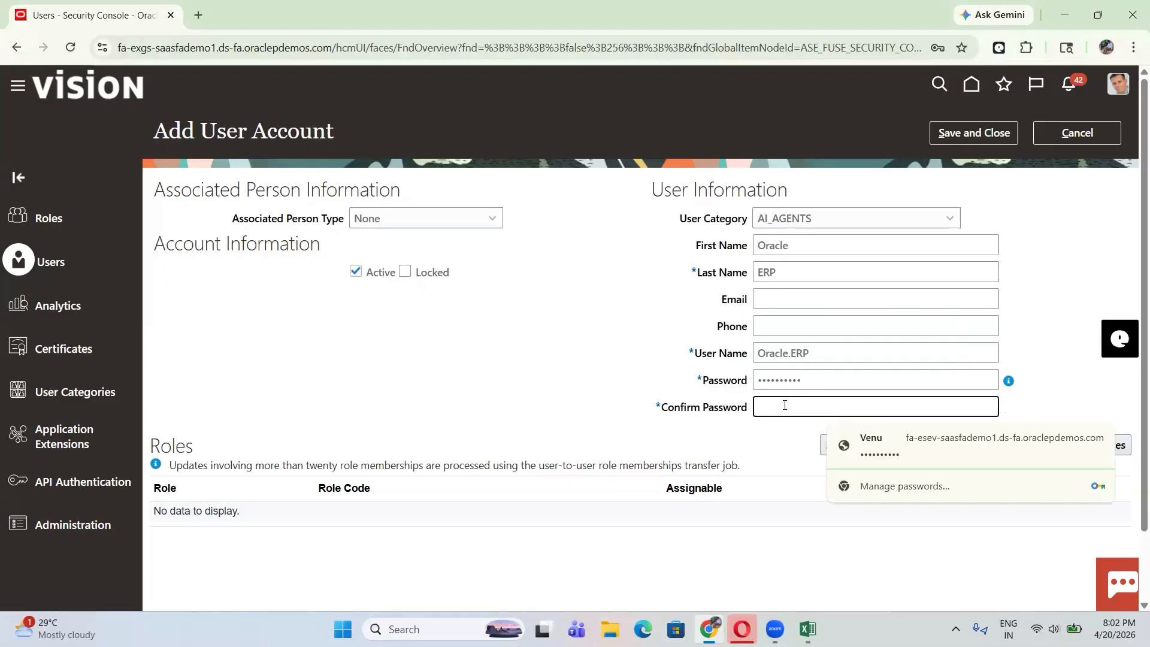
type("•••••")
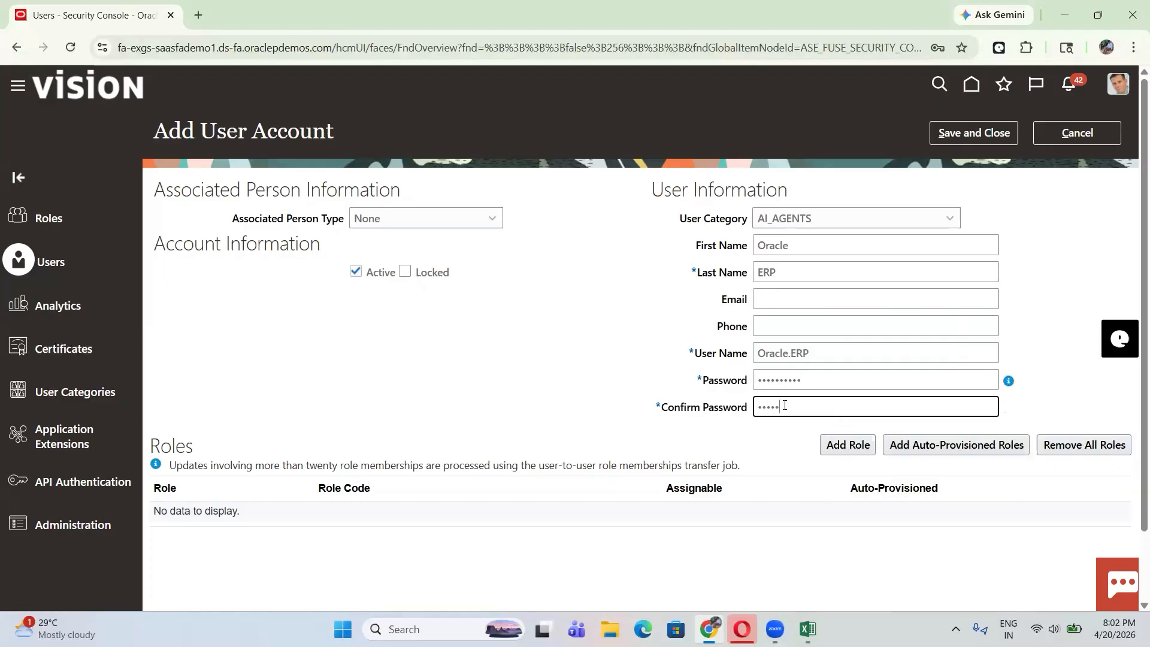
type("•••••")
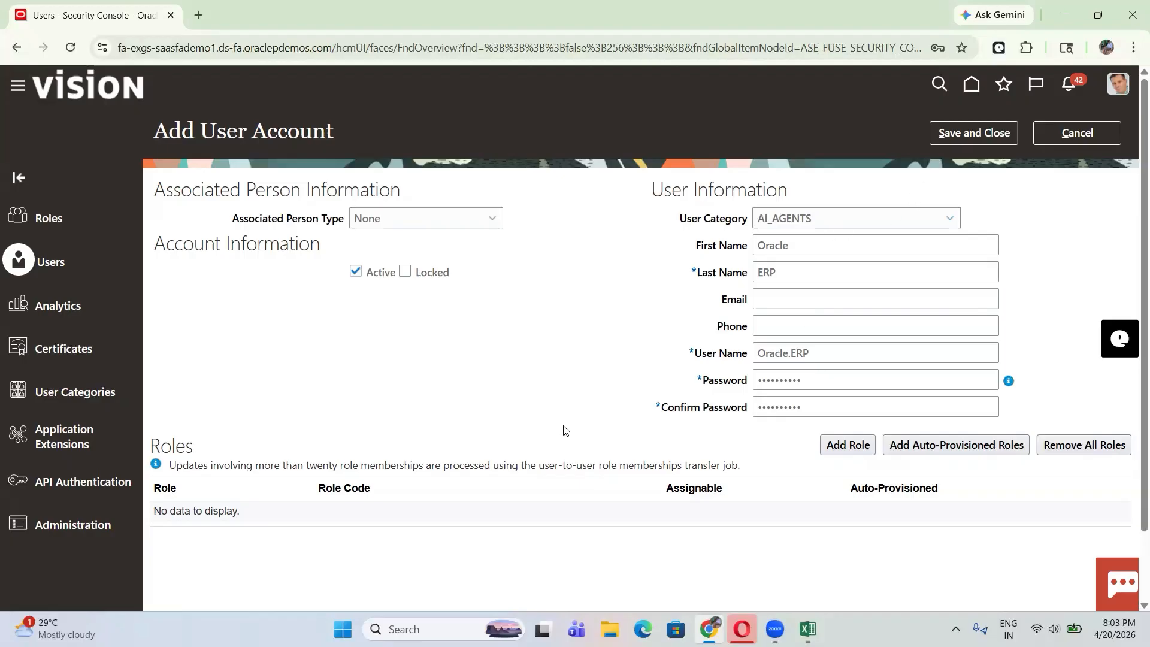
left_click(951, 133)
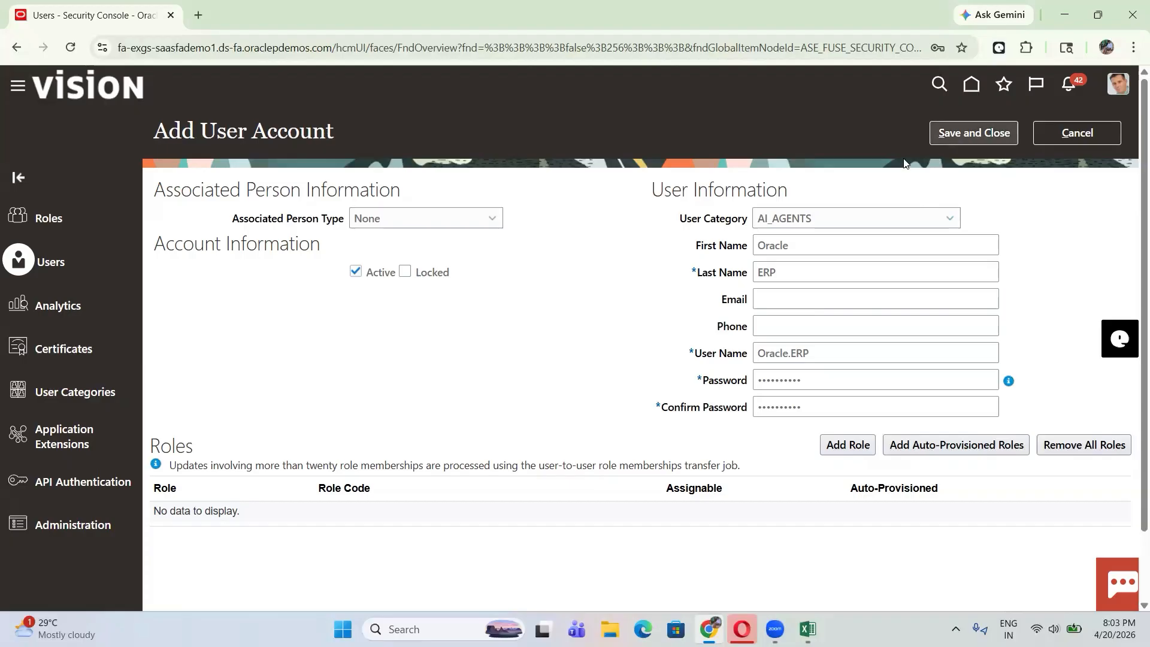
left_click(977, 134)
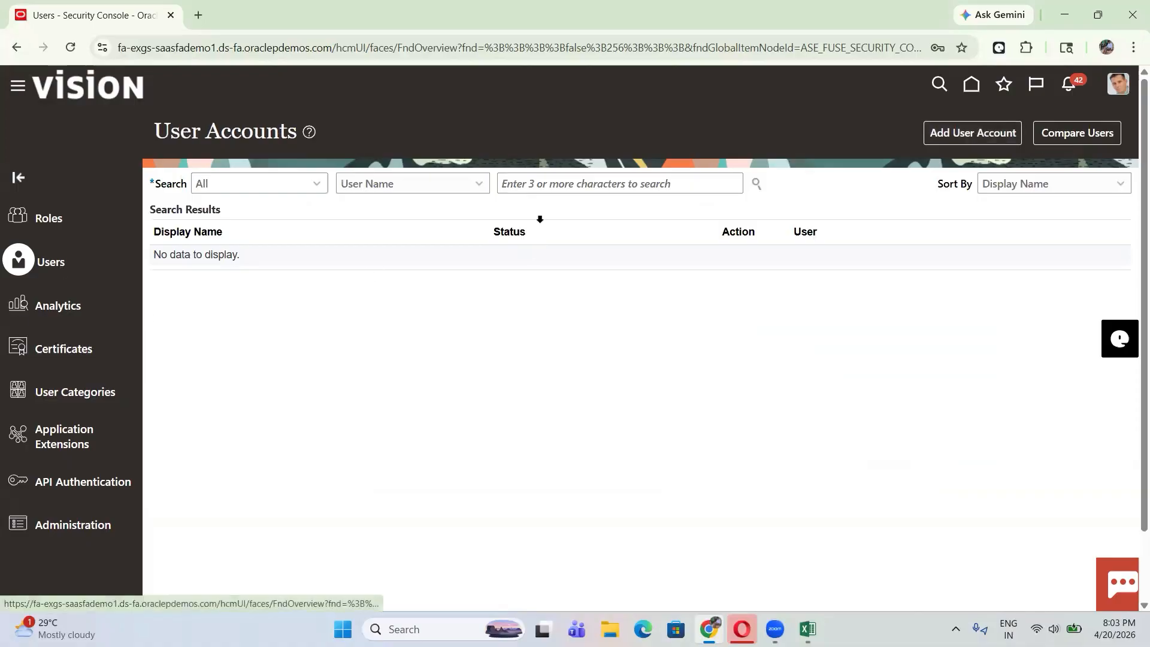
Search the user accounts by user name for Oracle, and open the Oracle ERP account's details
left_click(547, 184)
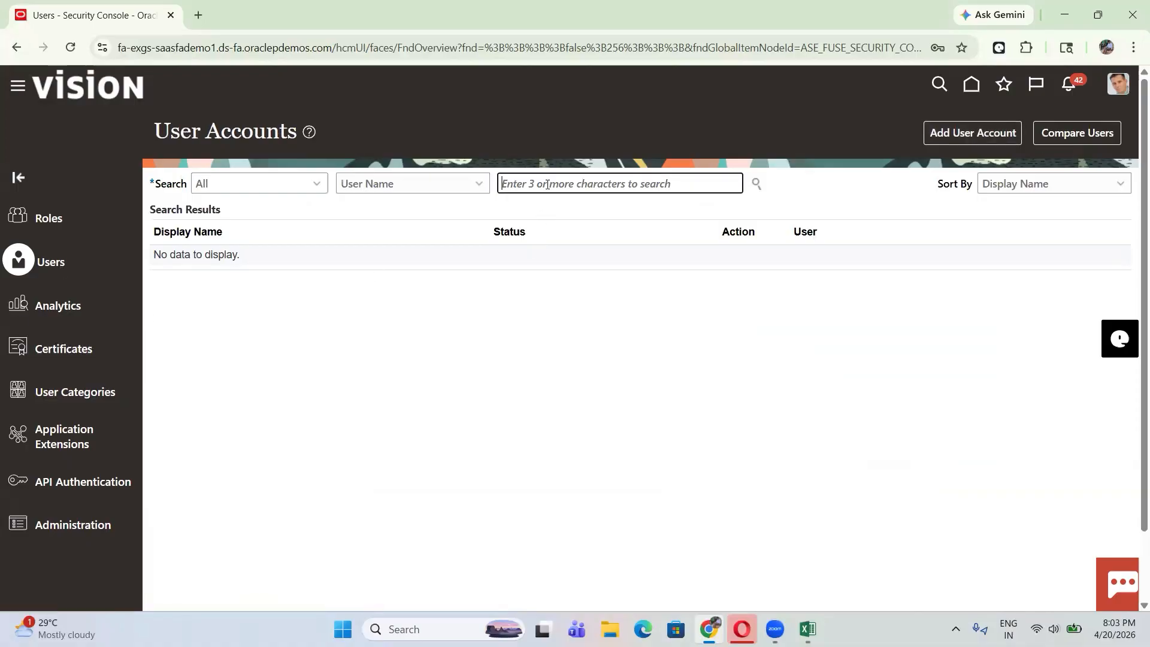
type("Ora")
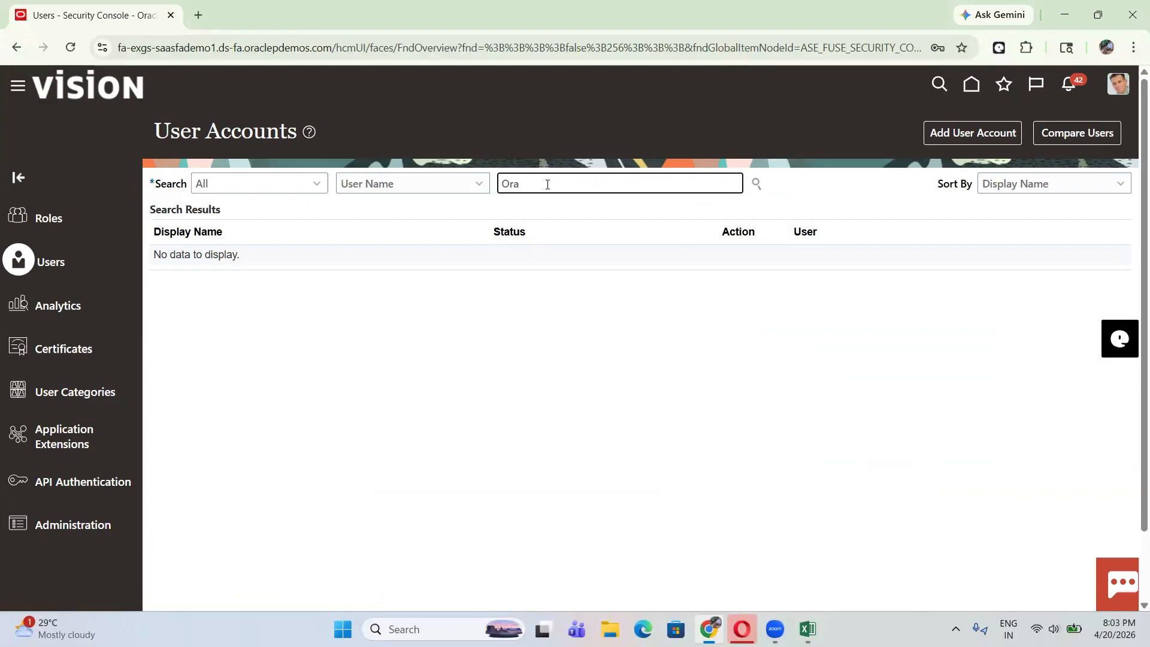
type("cle")
left_click(758, 183)
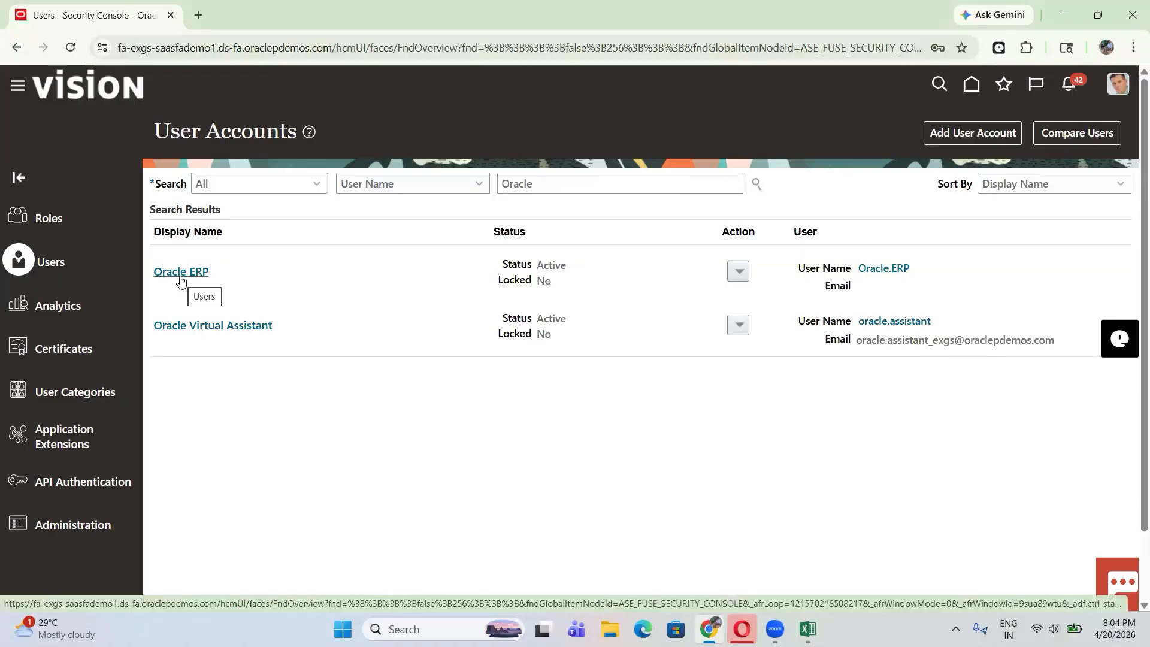
left_click(180, 273)
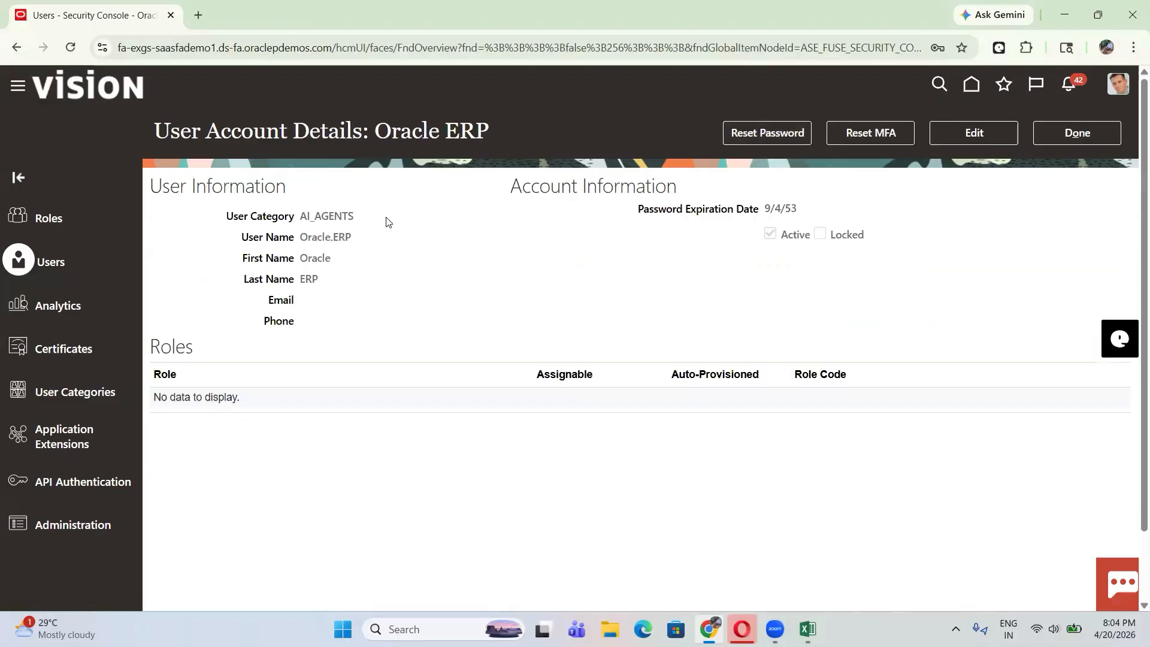
Review the manual password change option for the Oracle ERP account, and leave without resetting the password
left_click(758, 131)
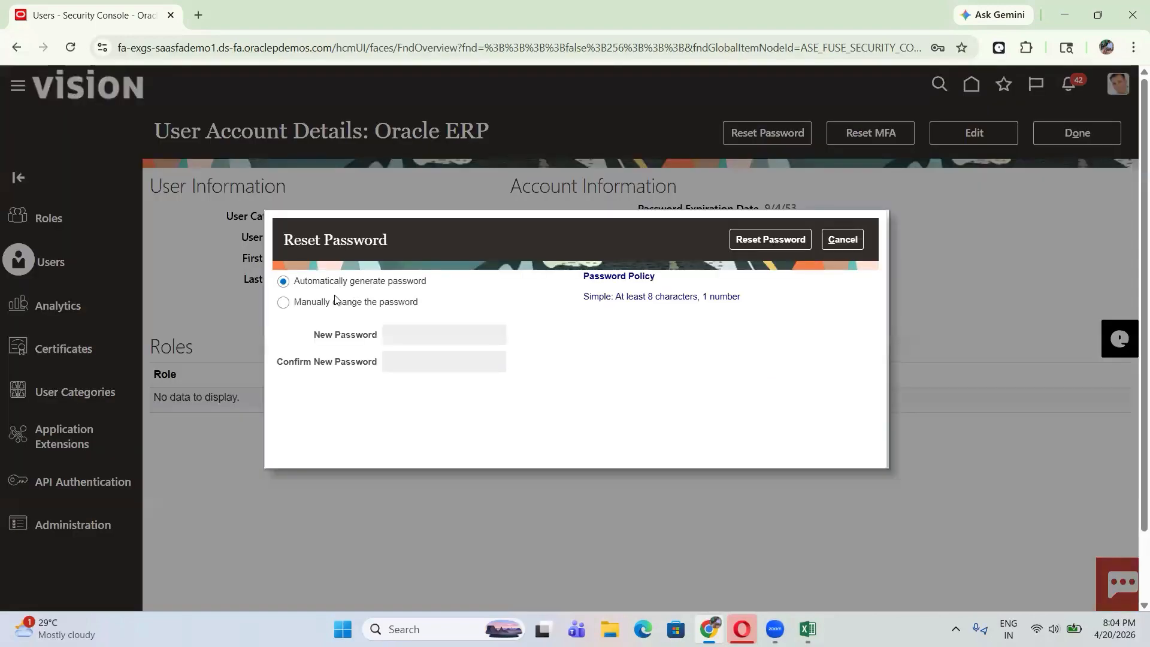
left_click(314, 304)
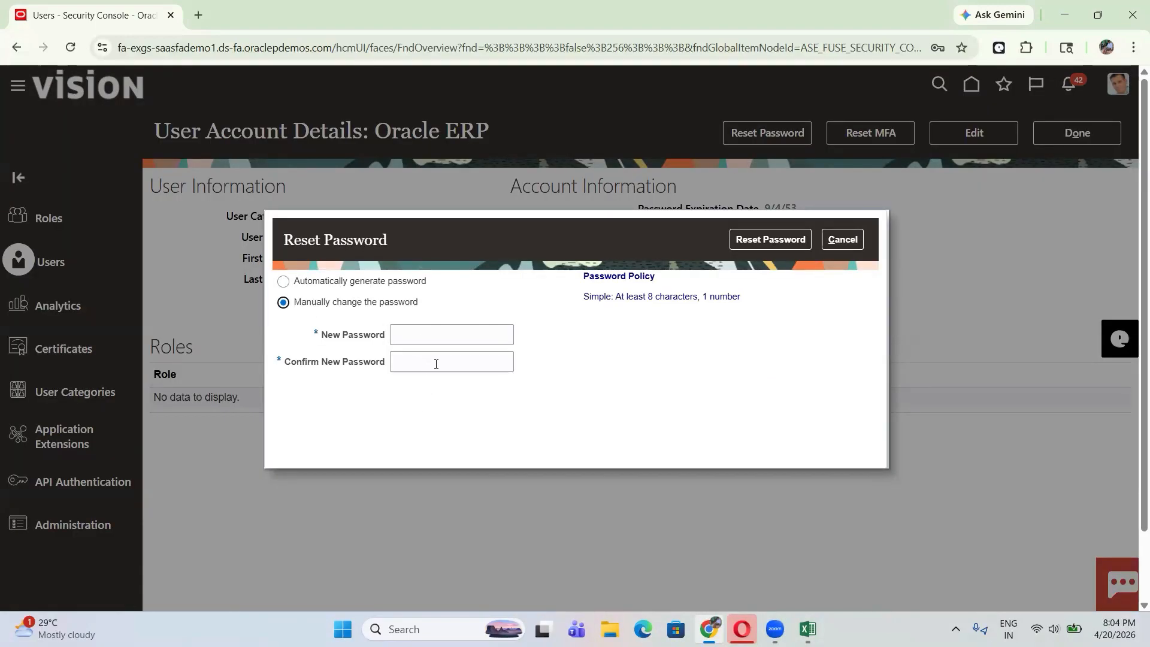
left_click(842, 240)
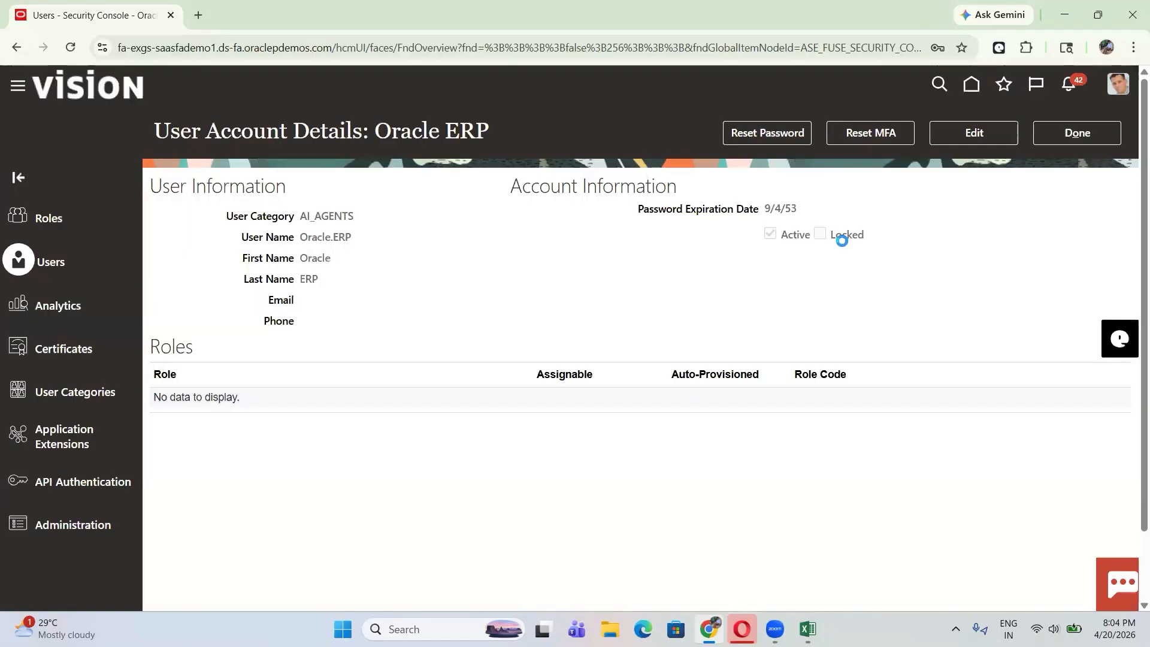
Edit the Oracle ERP account and add the IT Security Manager role with code ORA_FND_IT_SECURITY_MANAGER_JOB
left_click(974, 135)
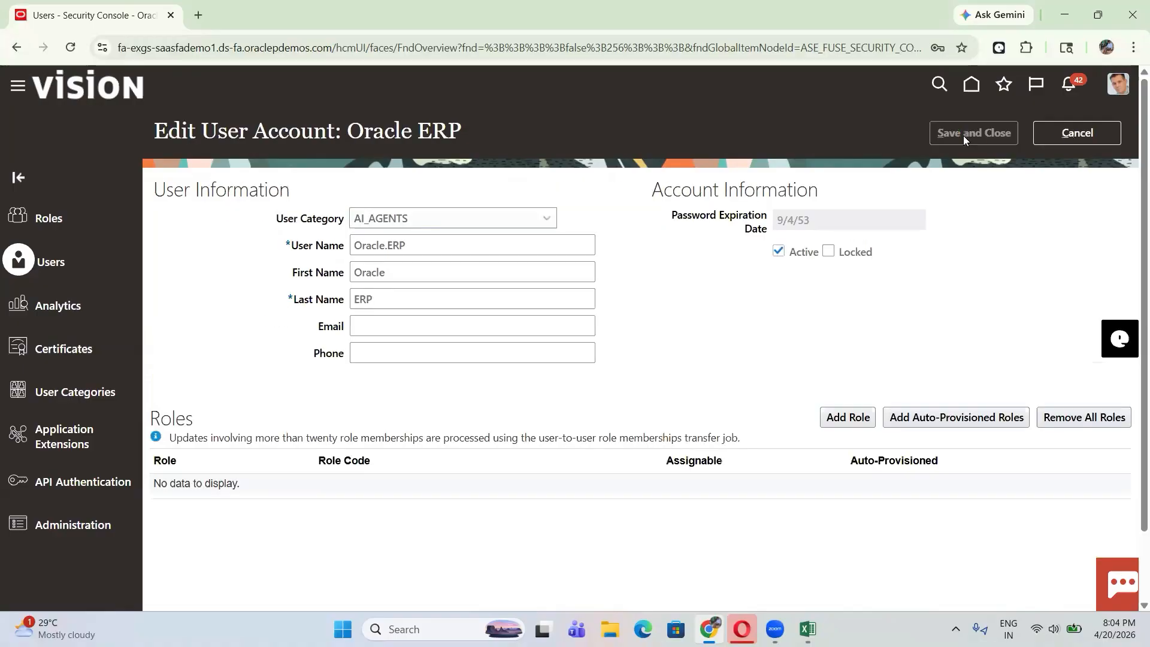
left_click(848, 419)
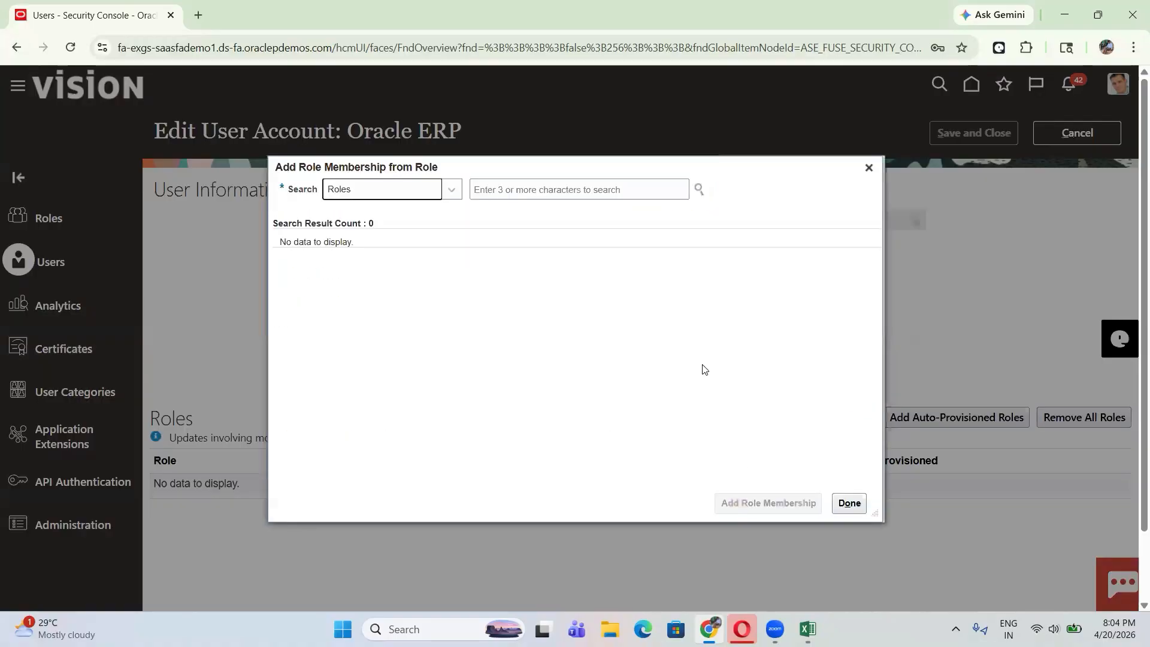
left_click(570, 193)
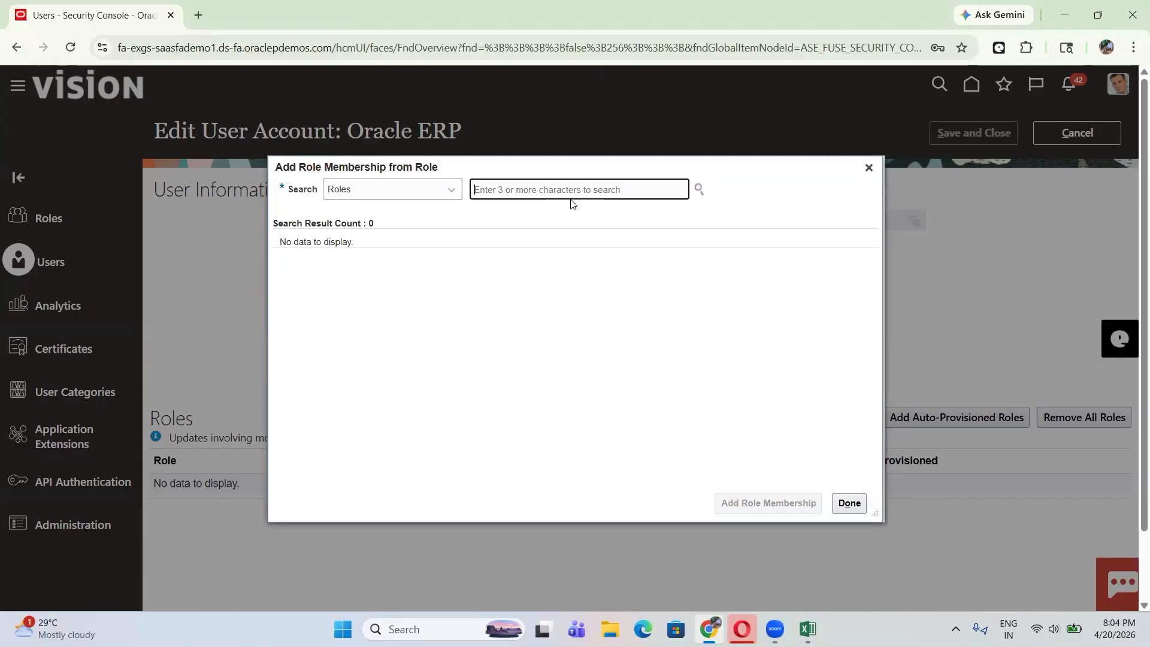
type("It secu")
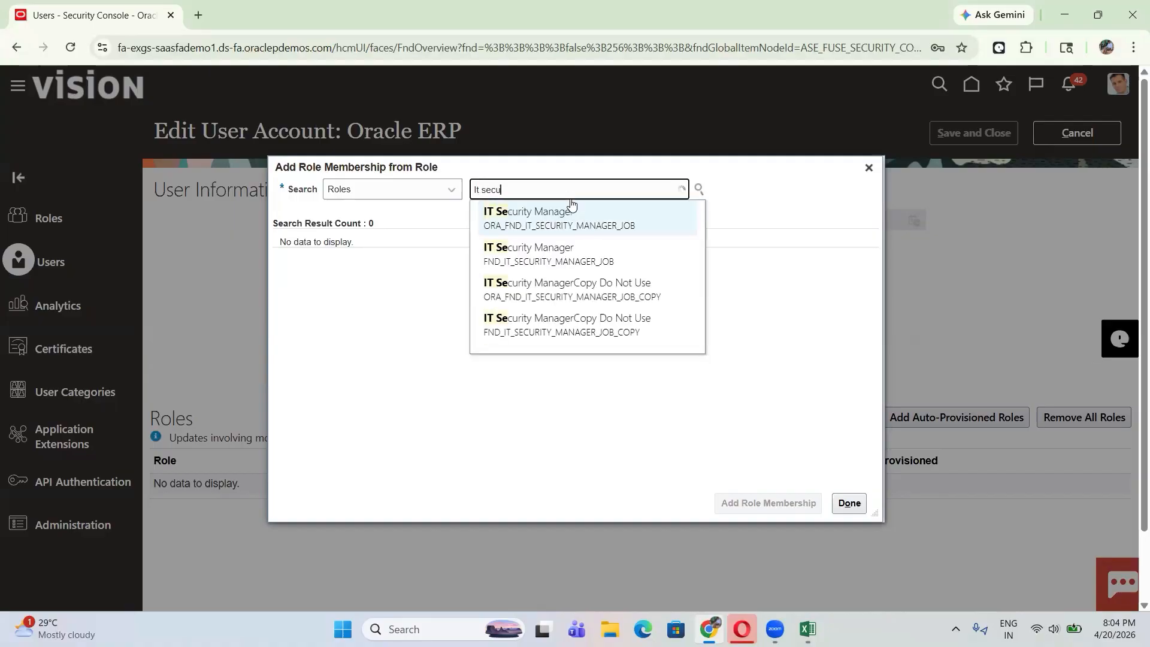
left_click(542, 222)
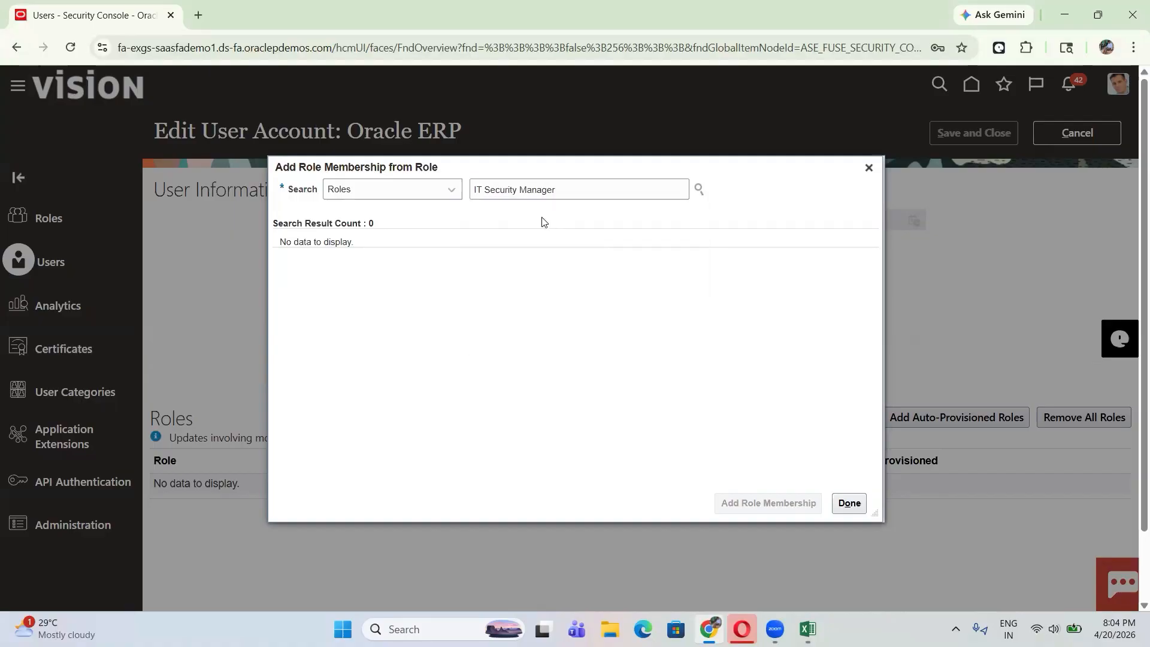
left_click(382, 252)
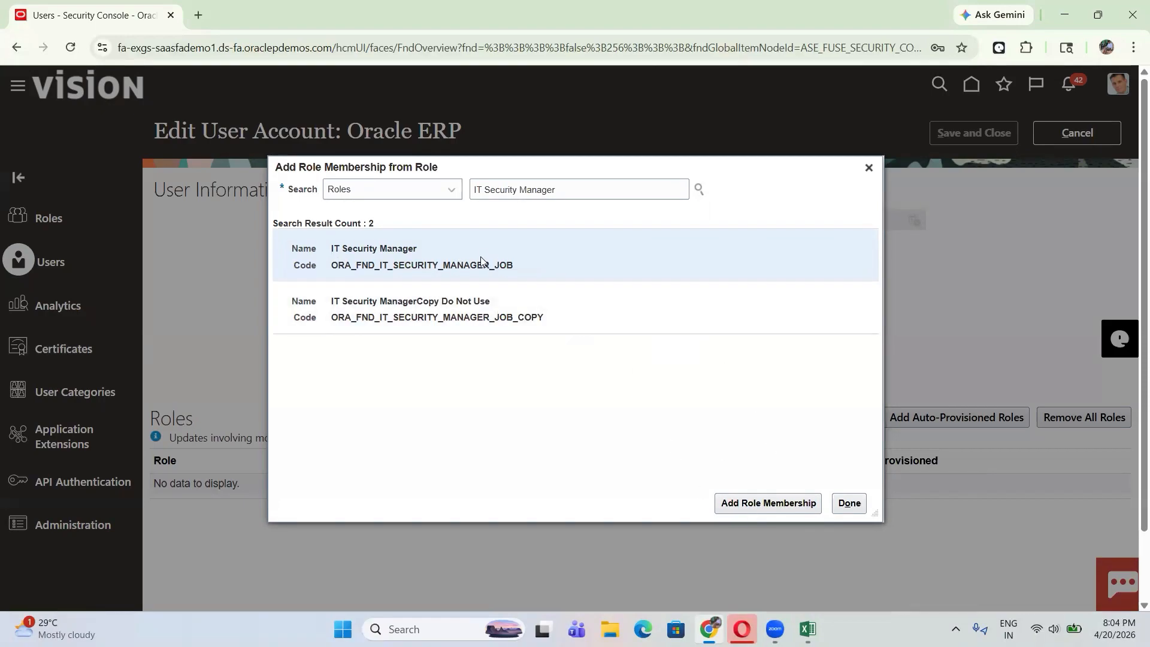
left_click(765, 504)
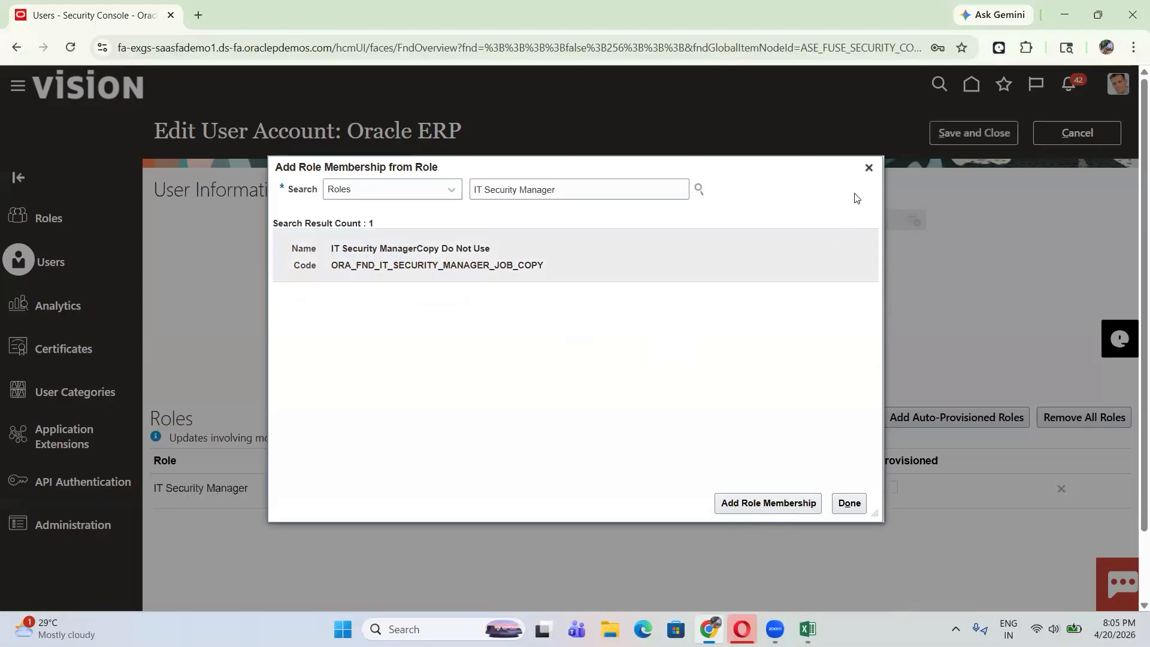
left_click(850, 505)
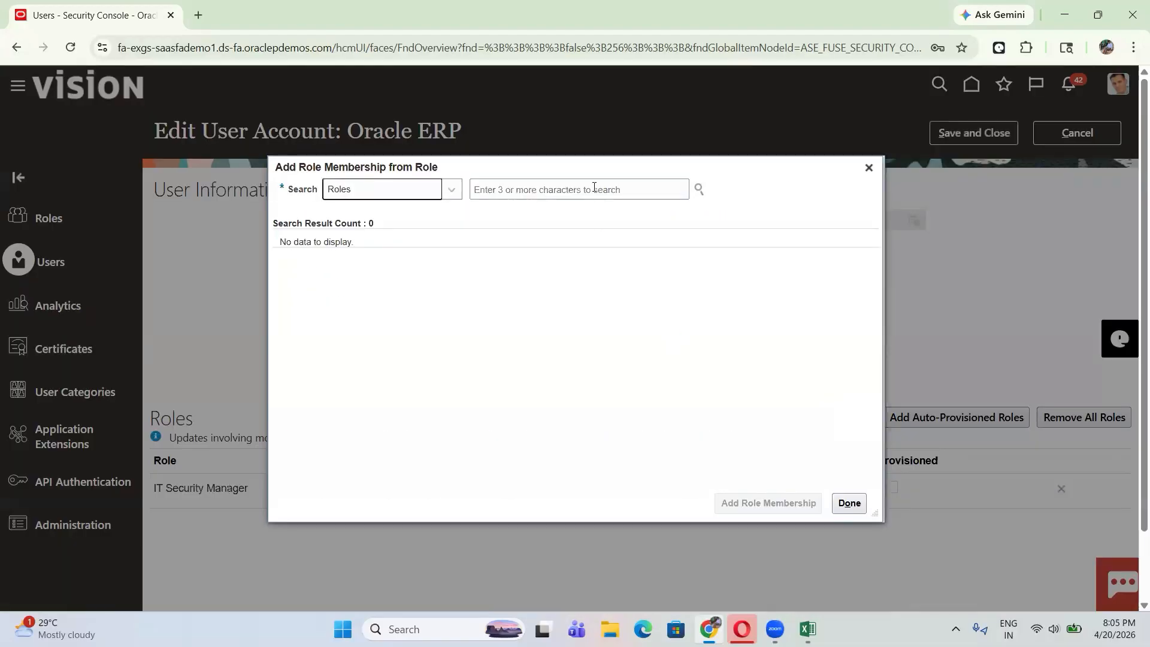
Review the Roles and Users search types available for adding role membership to the Oracle ERP account
left_click(594, 189)
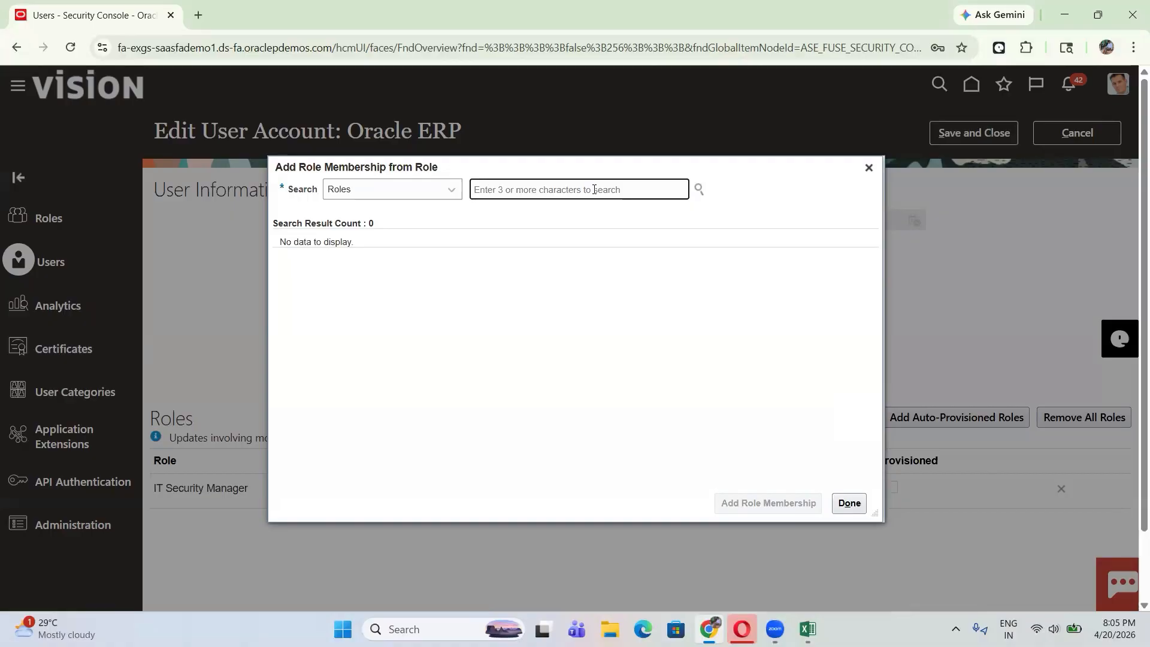
left_click(594, 189)
left_click(415, 189)
left_click(368, 231)
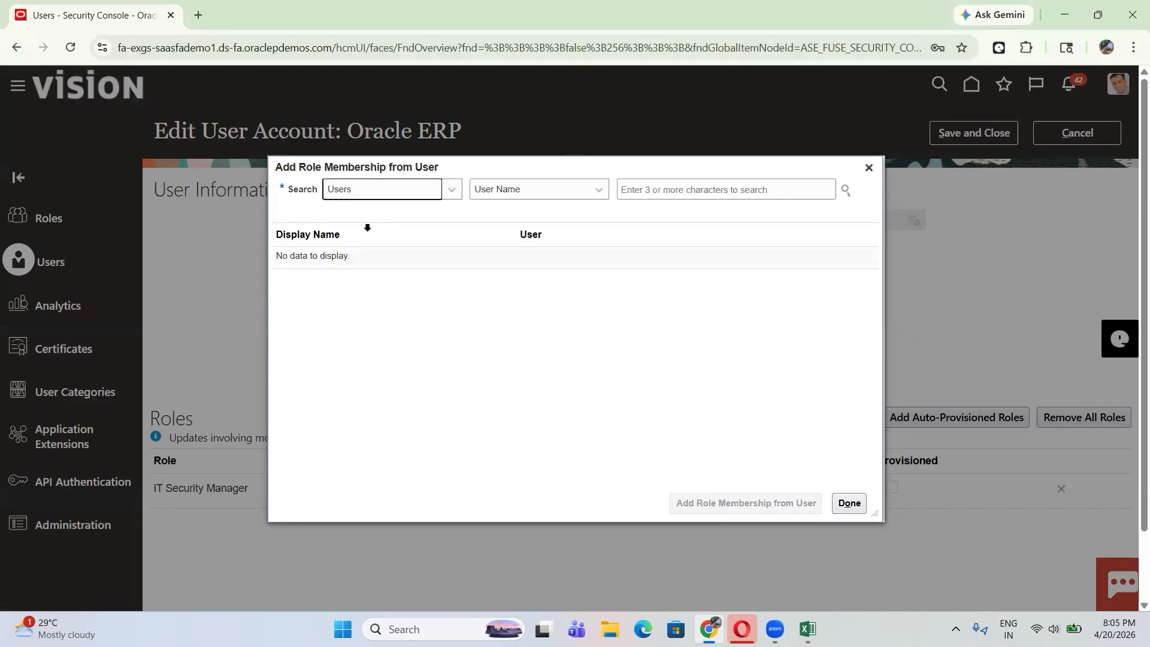
left_click(656, 185)
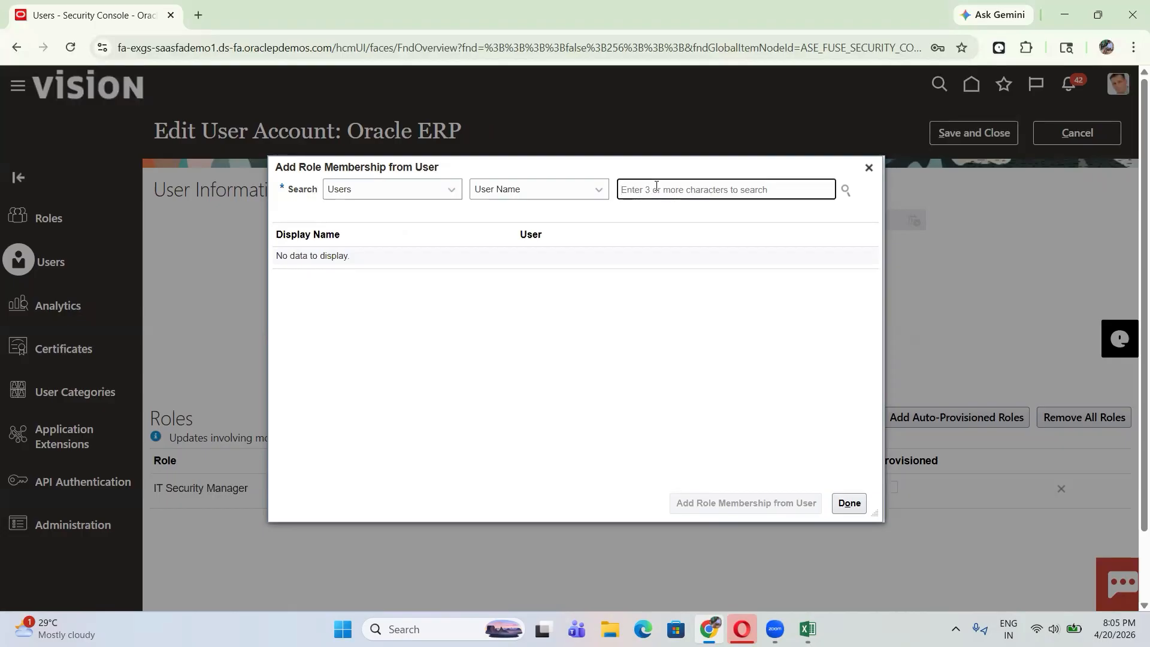
left_click(375, 194)
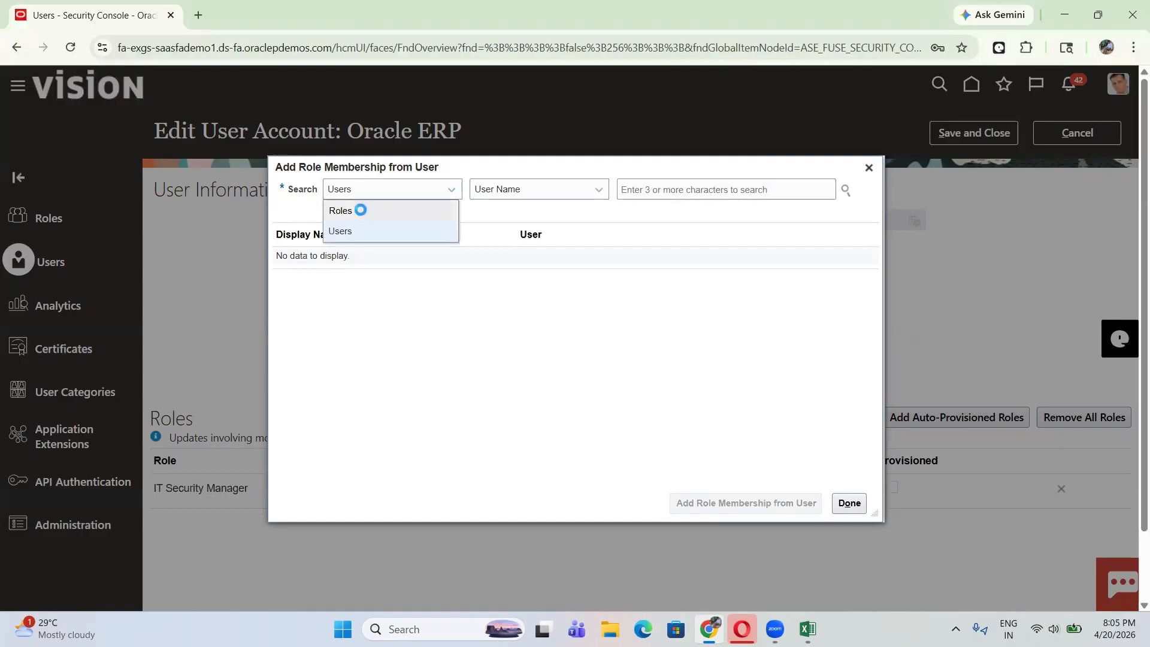
left_click(365, 209)
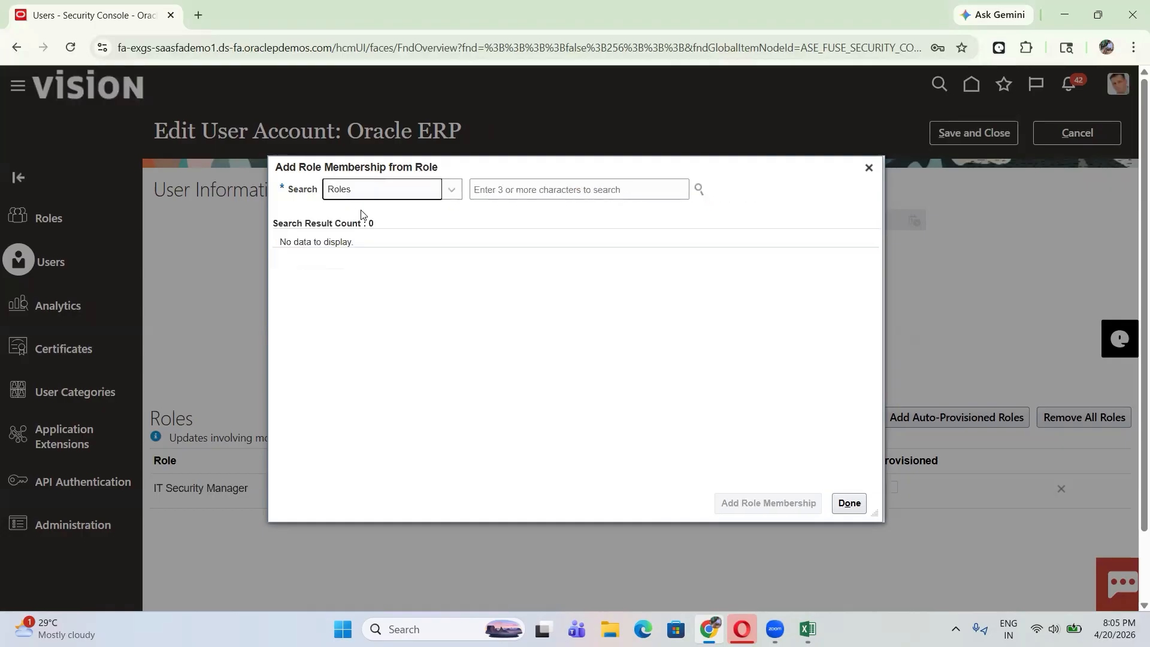
left_click(545, 192)
left_click(454, 191)
left_click(455, 192)
left_click(454, 192)
left_click(455, 191)
Search among users by user name for SCM_IMPL and add that user's role memberships to the Oracle ERP account
left_click(445, 192)
left_click(380, 231)
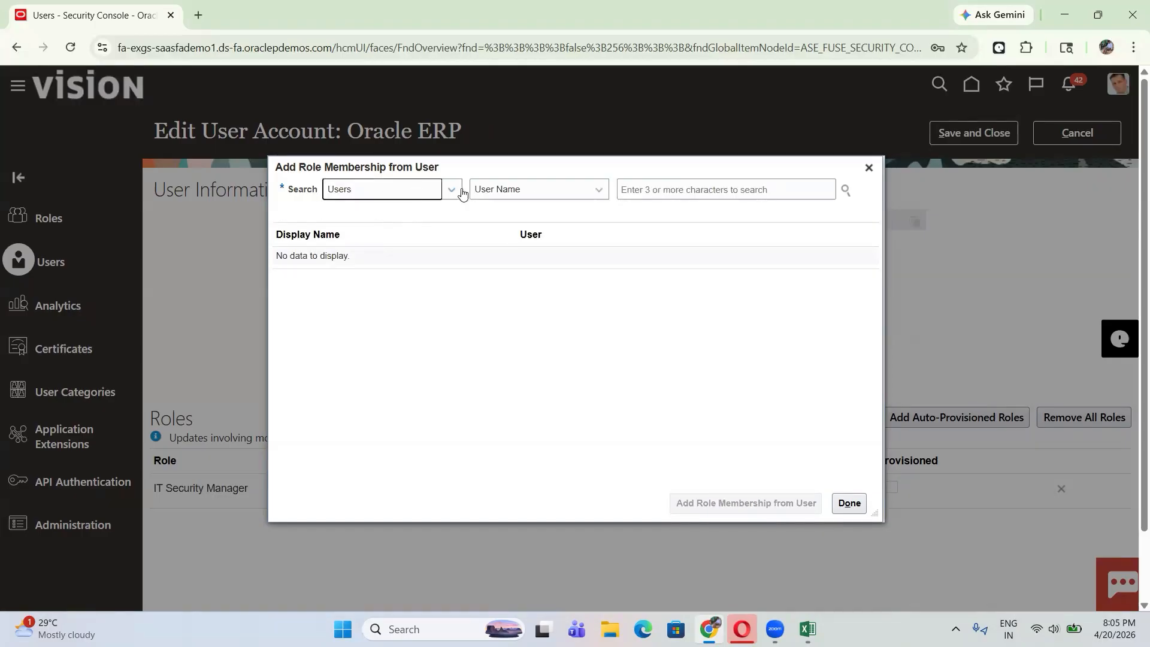
left_click(648, 195)
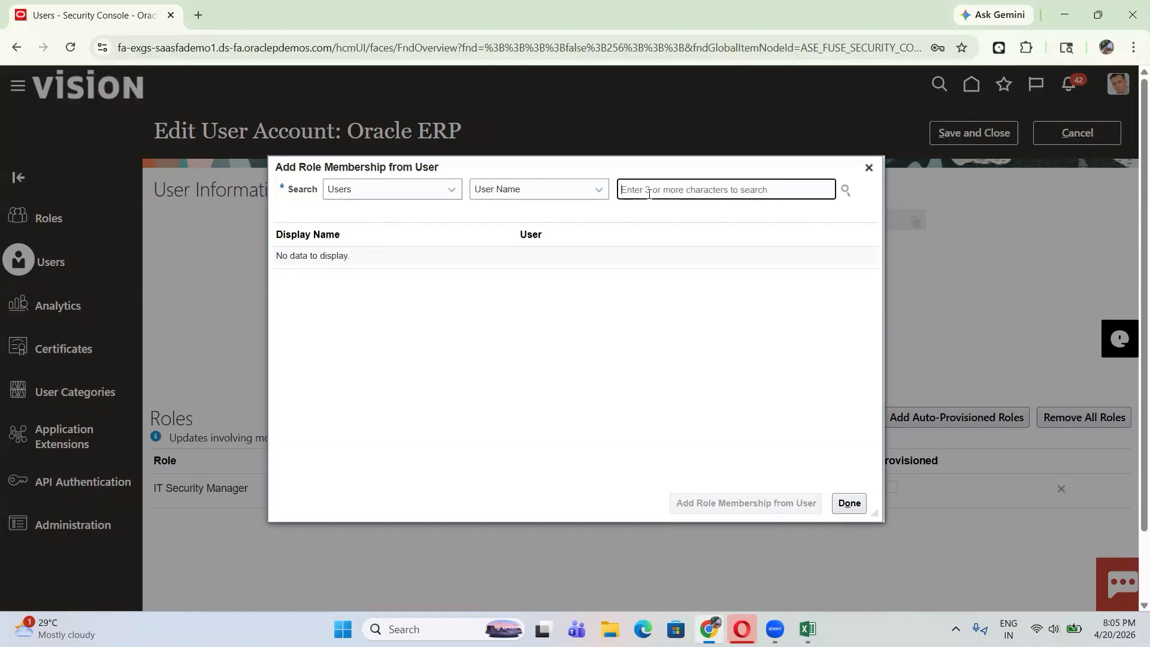
type("SCM_IMPL")
left_click(845, 189)
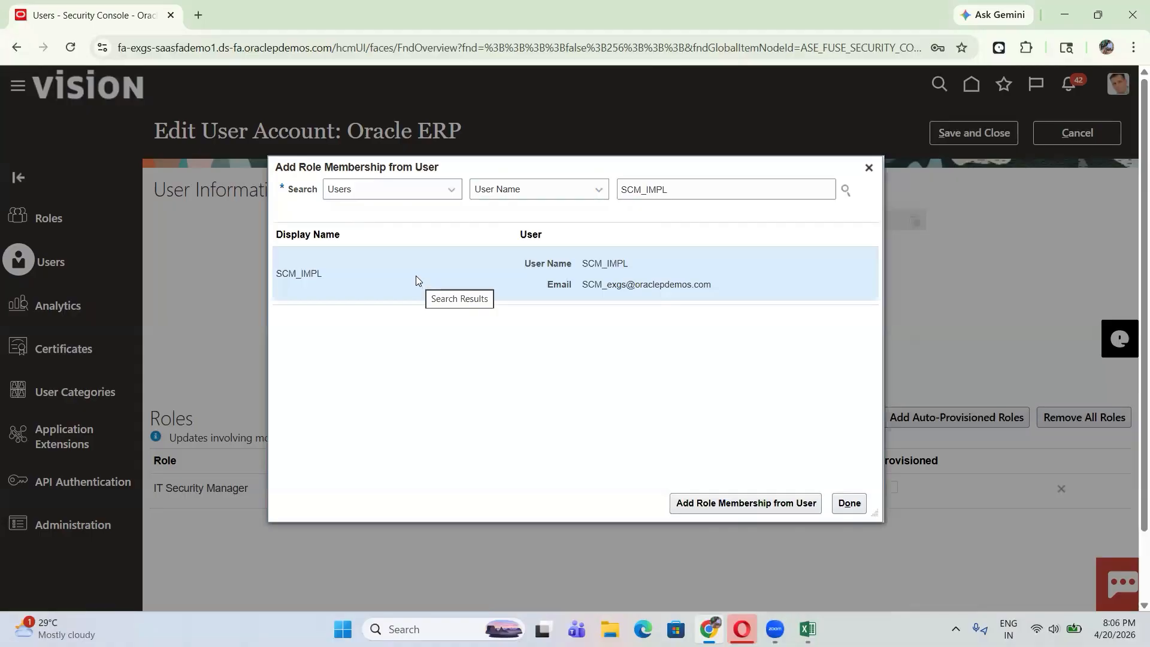
left_click(719, 502)
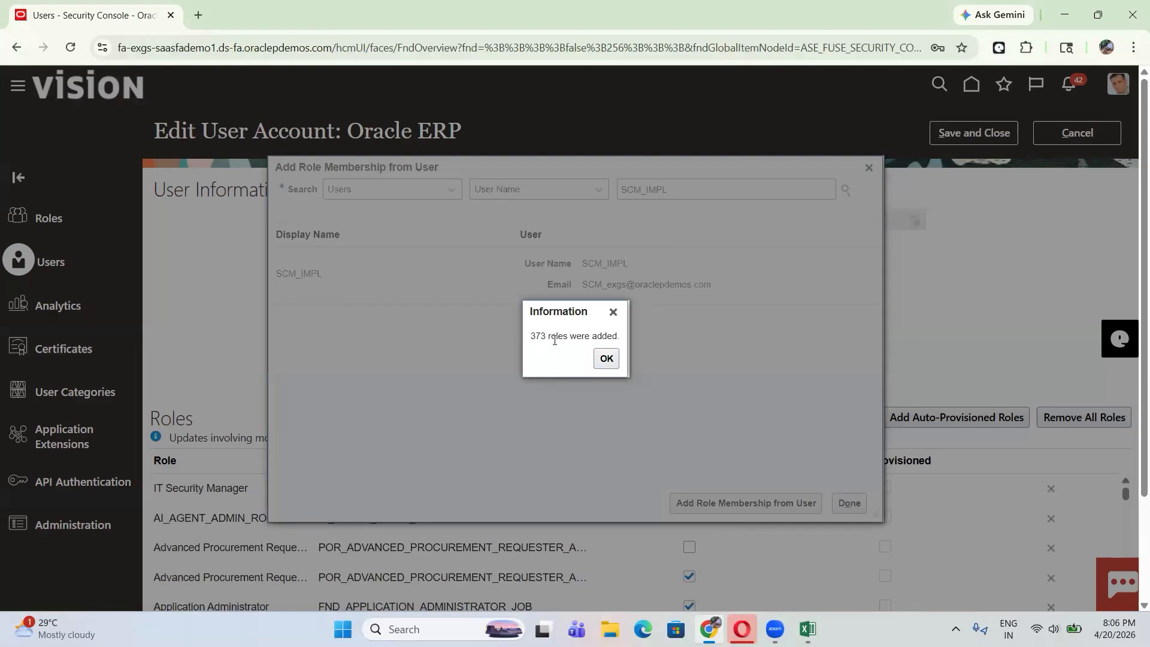
left_click(605, 360)
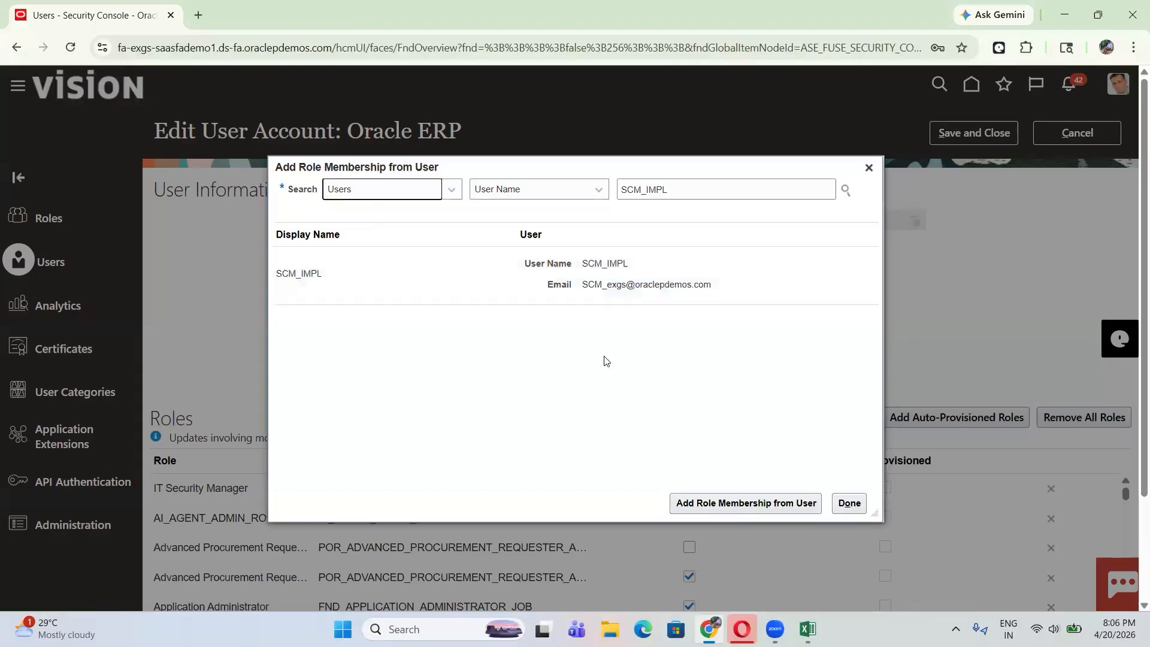
left_click(849, 504)
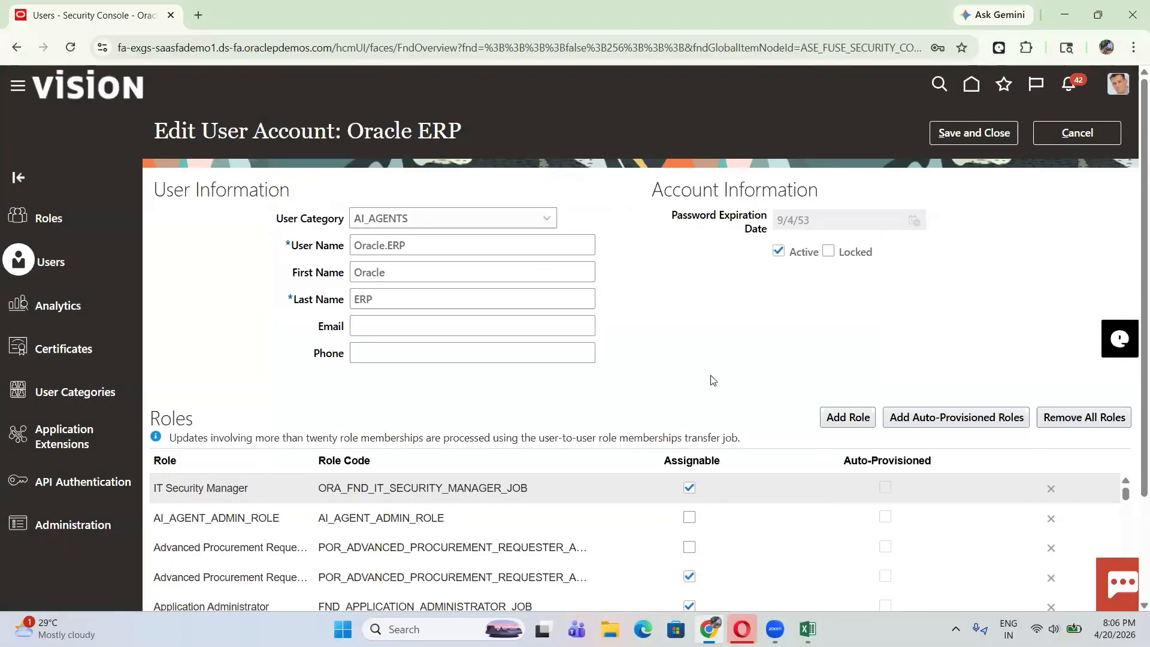
Check the account's expanded role list, save the Oracle ERP account, and return to the user accounts list
scroll(695, 356, "down", 2)
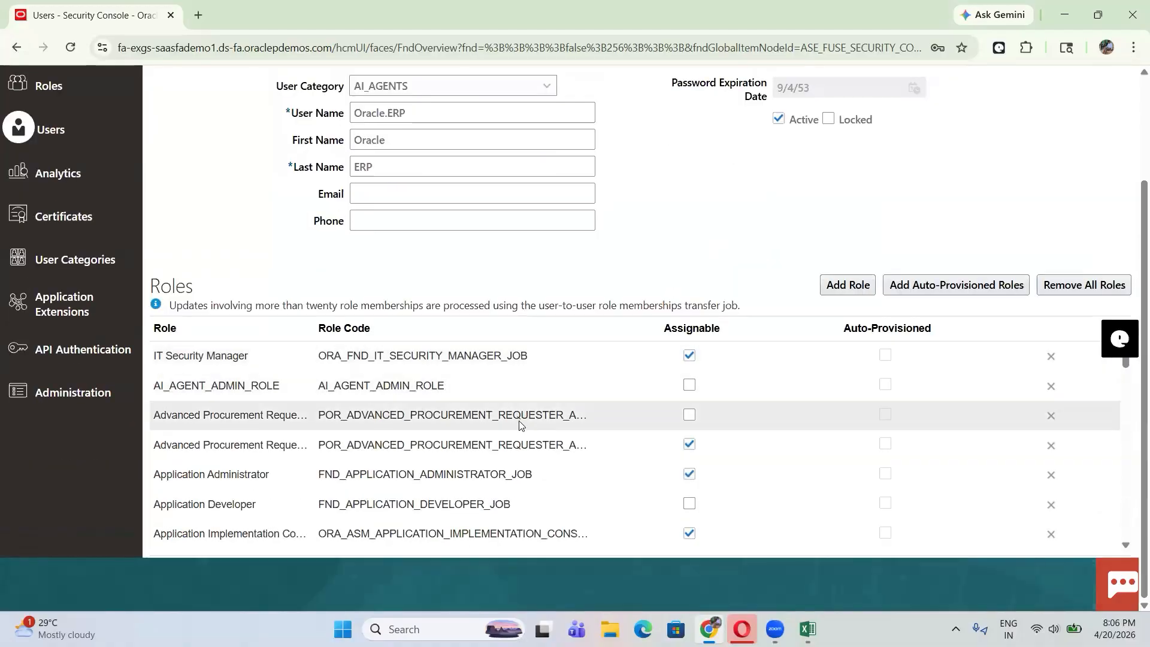
scroll(658, 267, "up", 2)
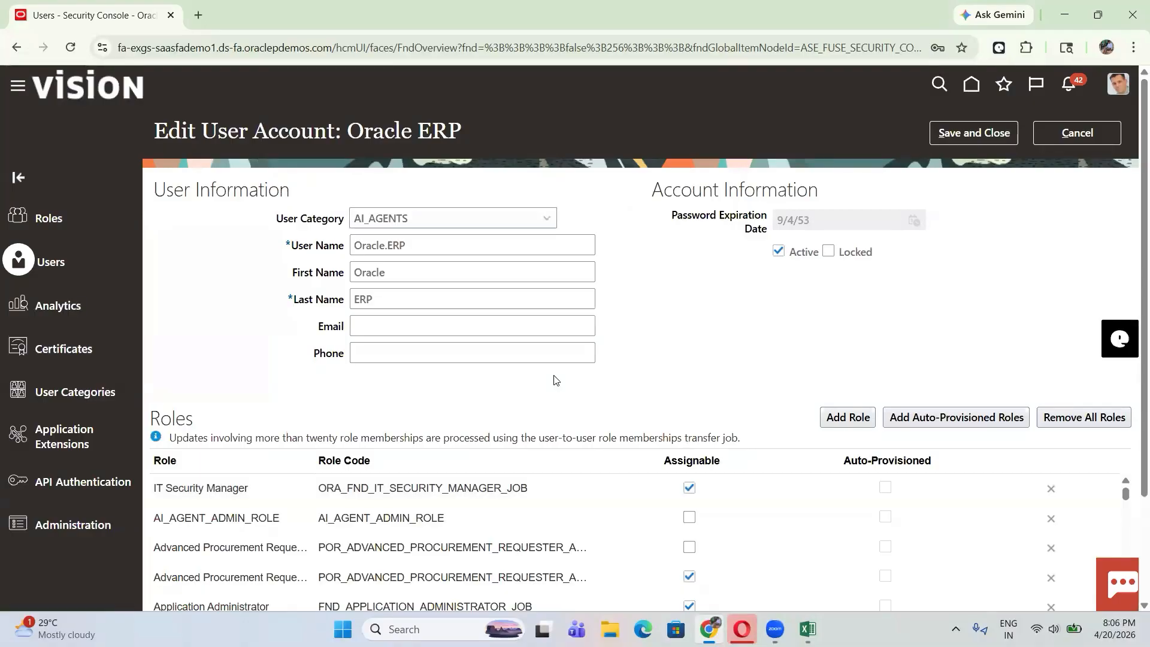
scroll(691, 334, "down", 3)
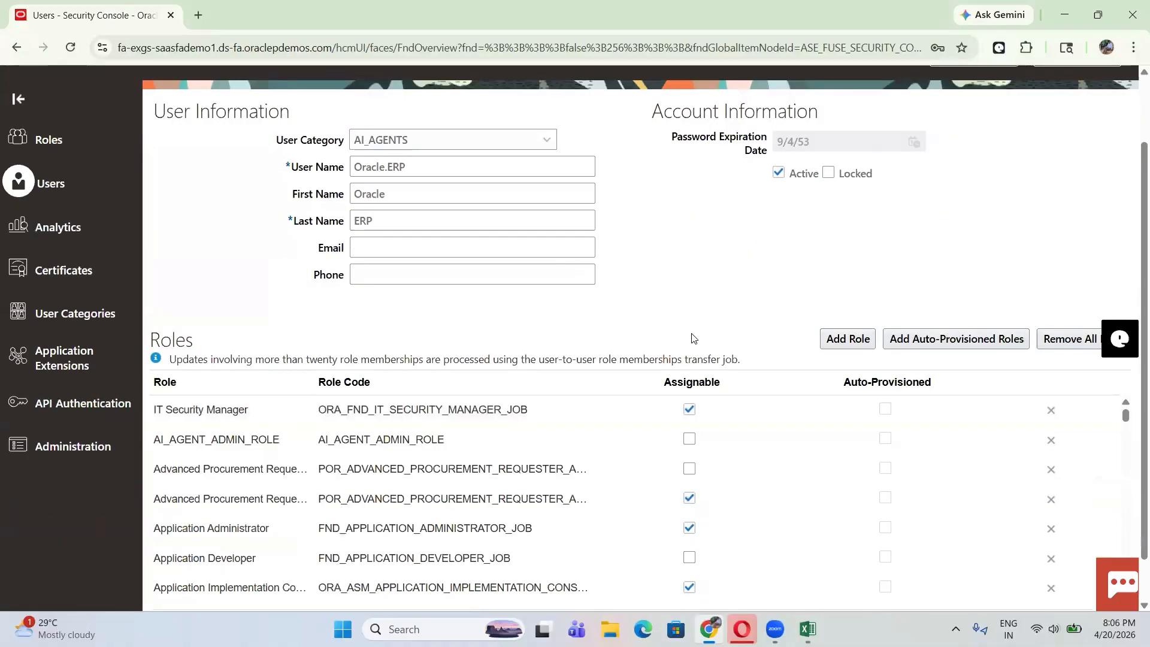
scroll(839, 210, "up", 3)
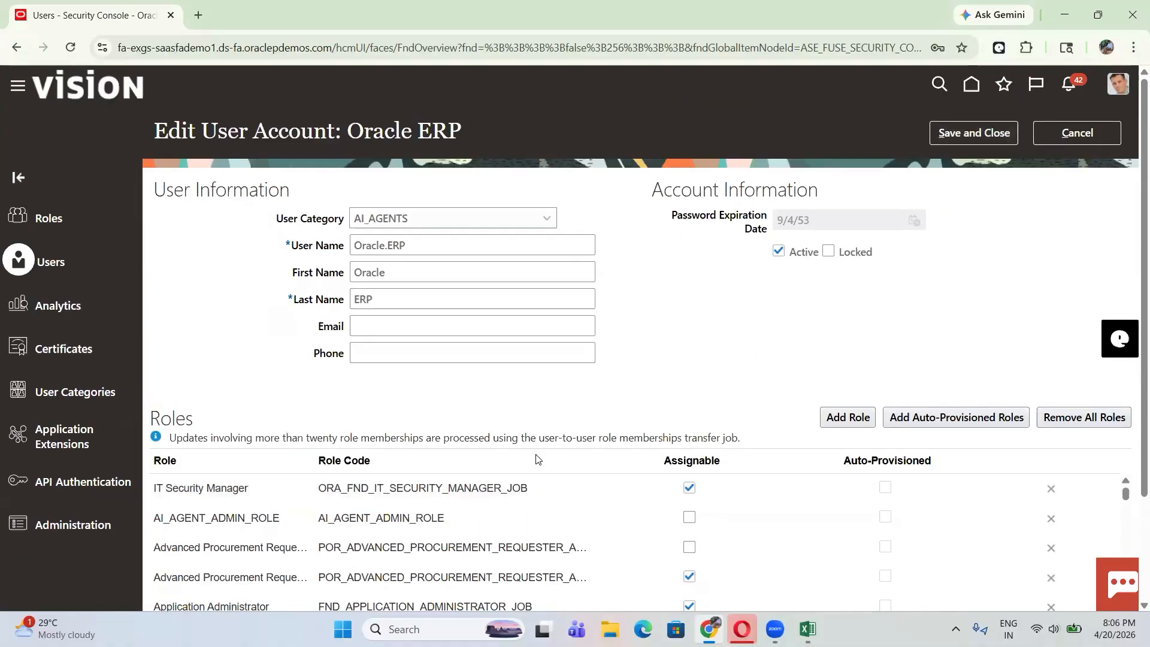
left_click(977, 137)
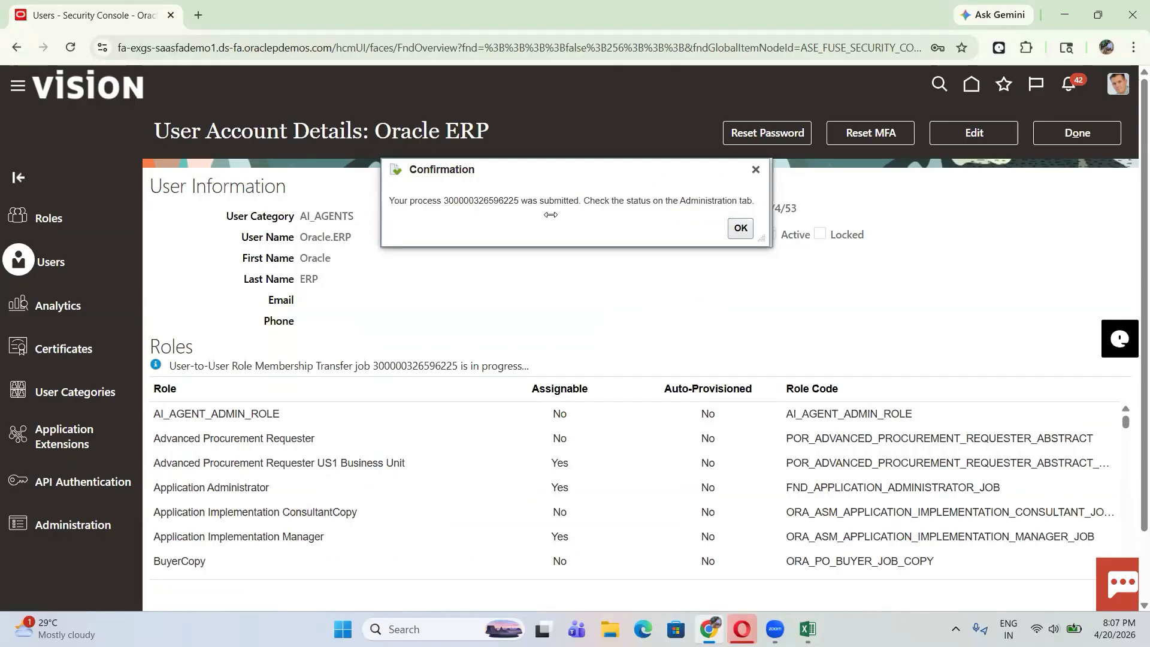
left_click(741, 228)
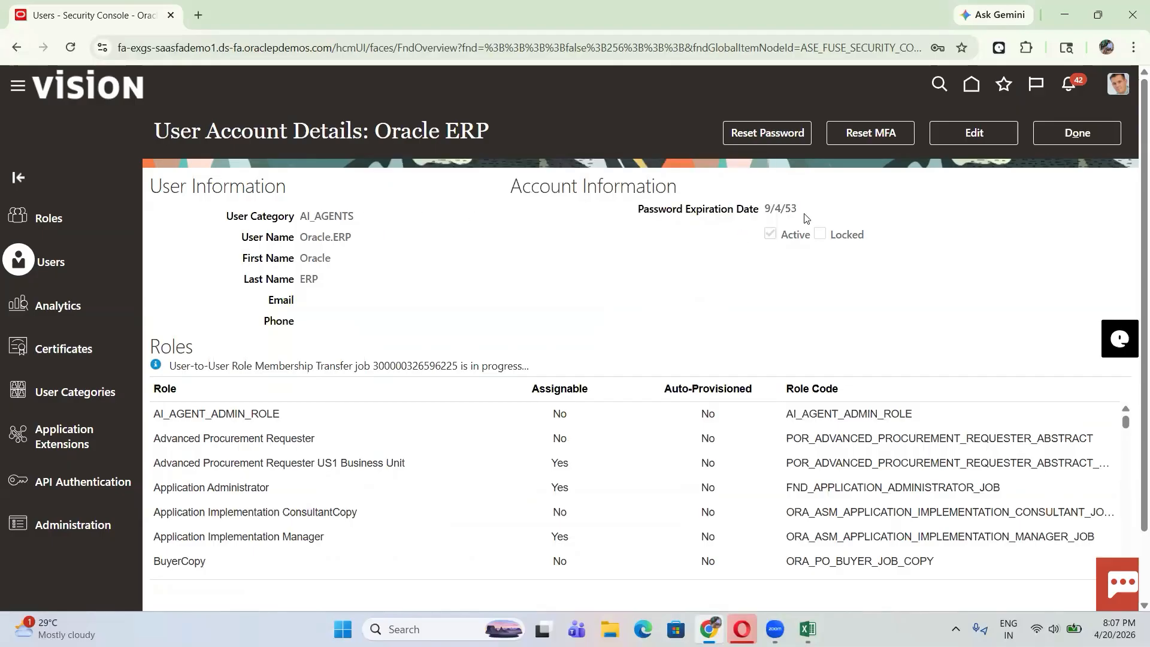
left_click(1079, 135)
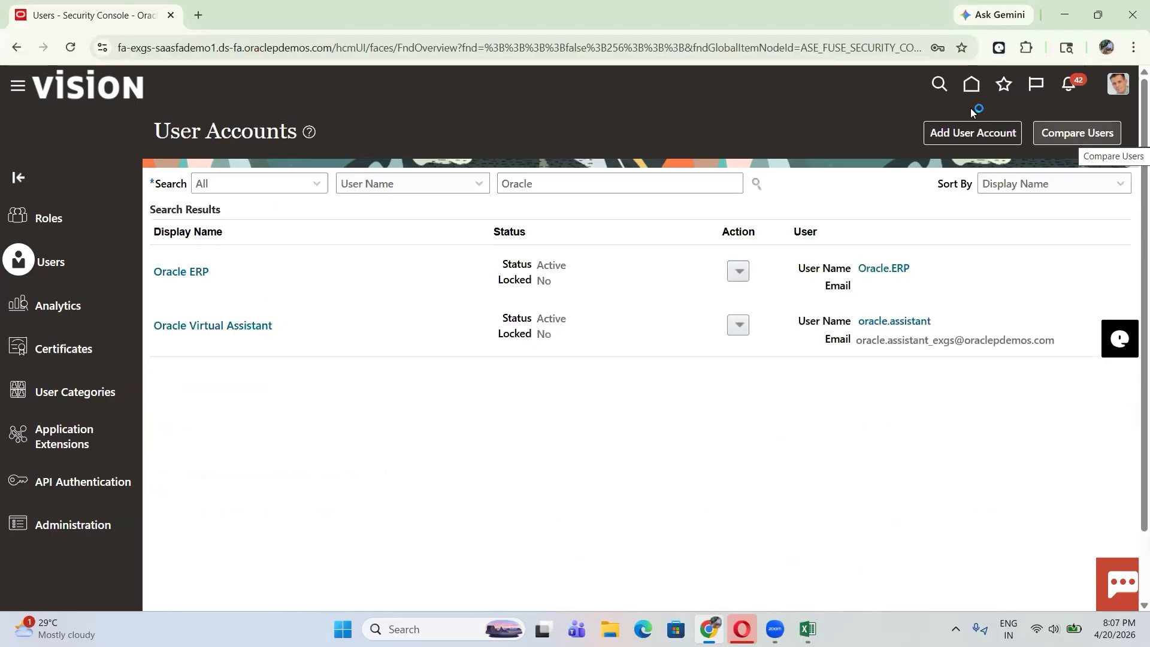
Return to the home page and open Scheduled Processes
left_click(970, 84)
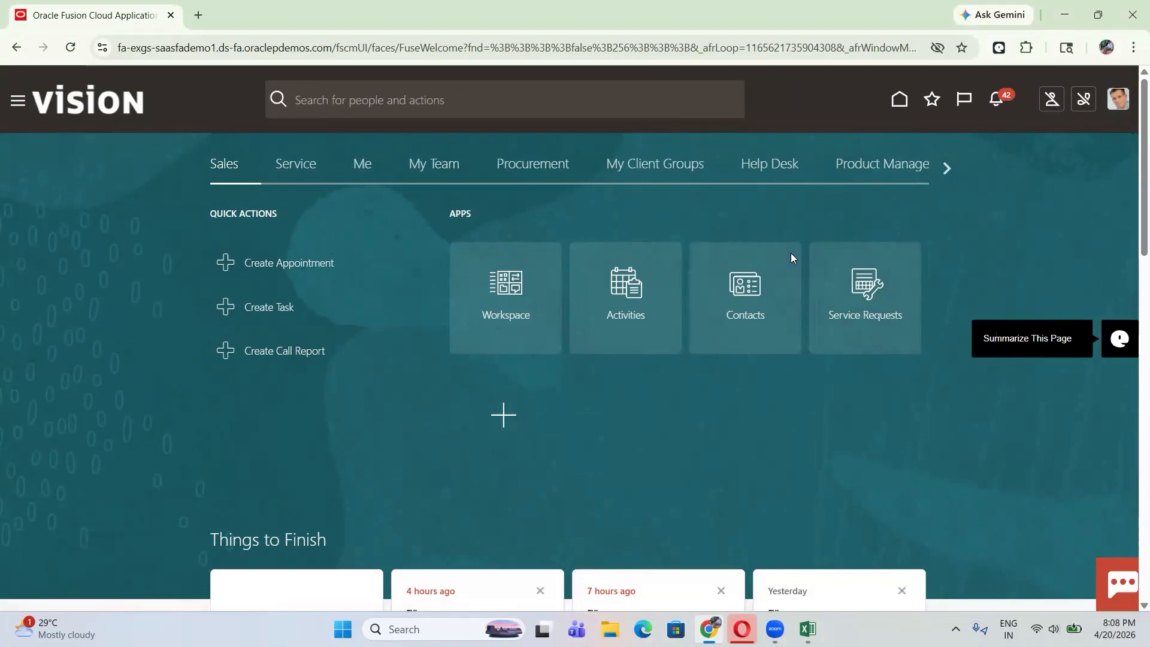
left_click(19, 102)
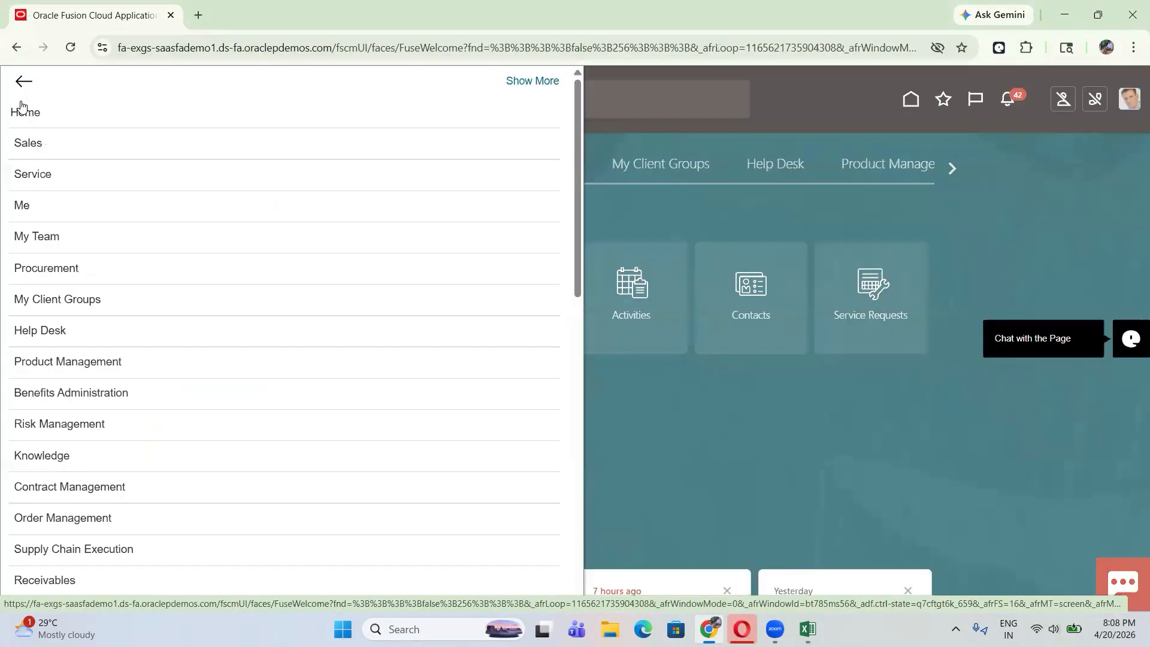
scroll(132, 445, "down", 11)
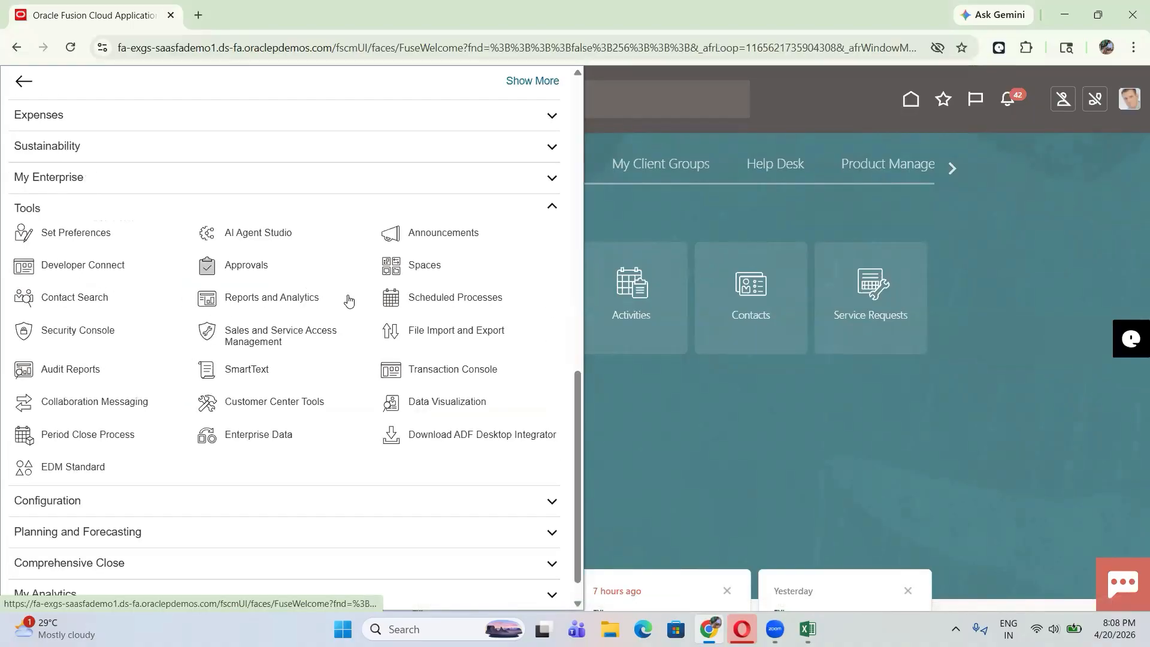
left_click(399, 298)
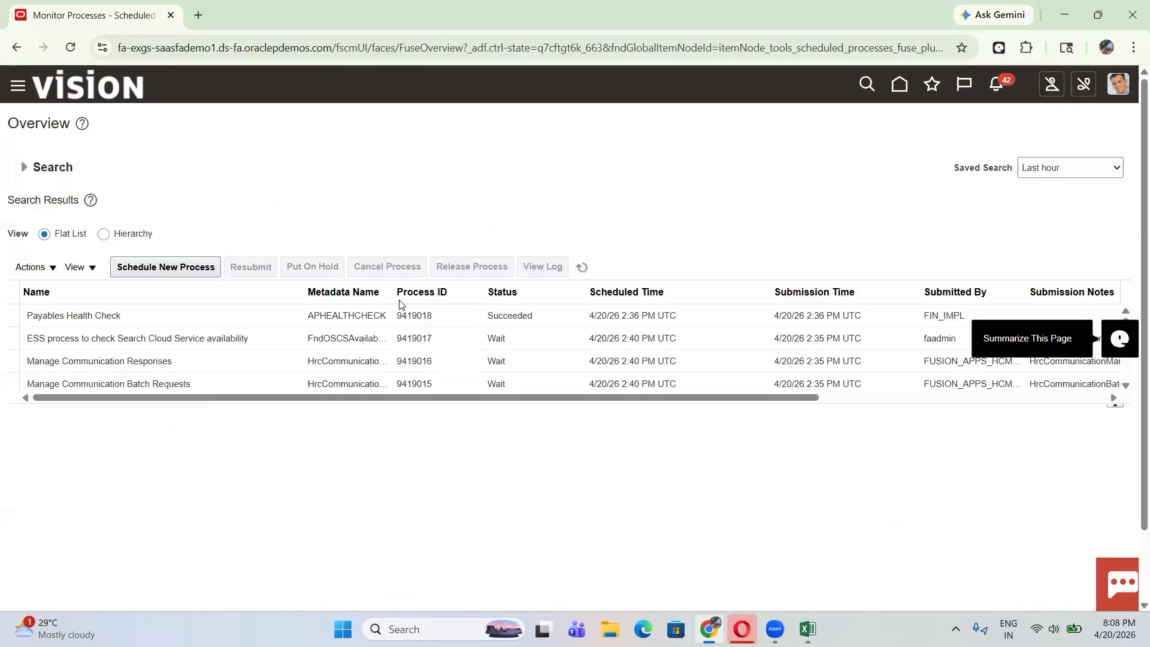
Find the LDAP jobs and submit the Retrieve Latest LDAP Changes job as a new scheduled process
left_click(168, 269)
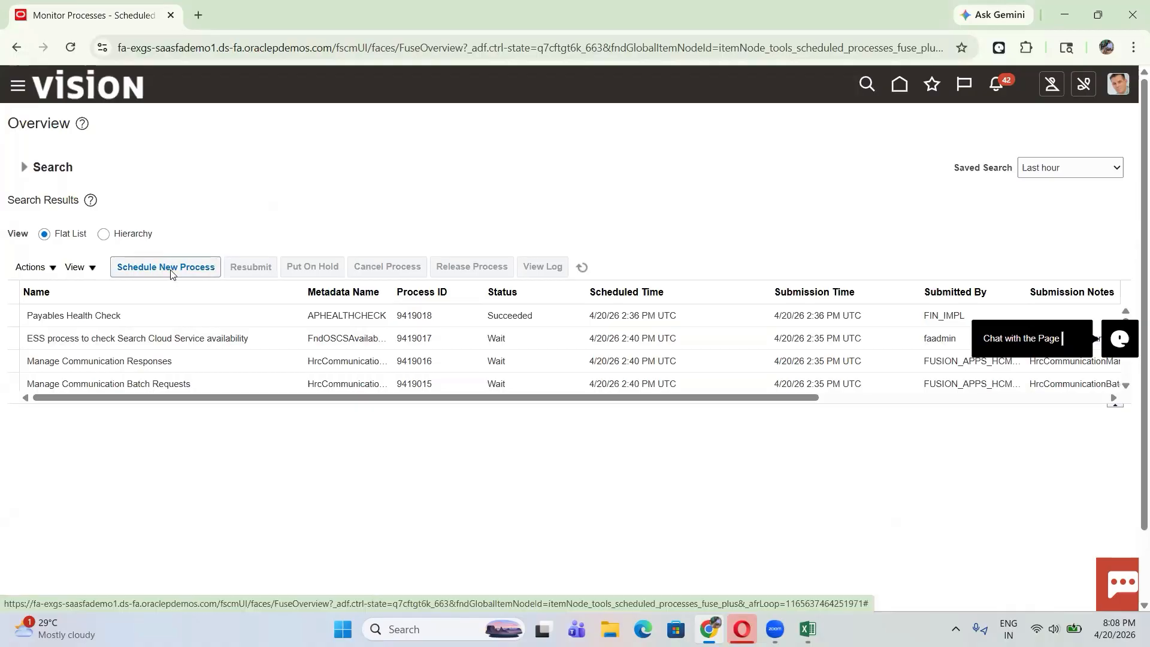
left_click(355, 304)
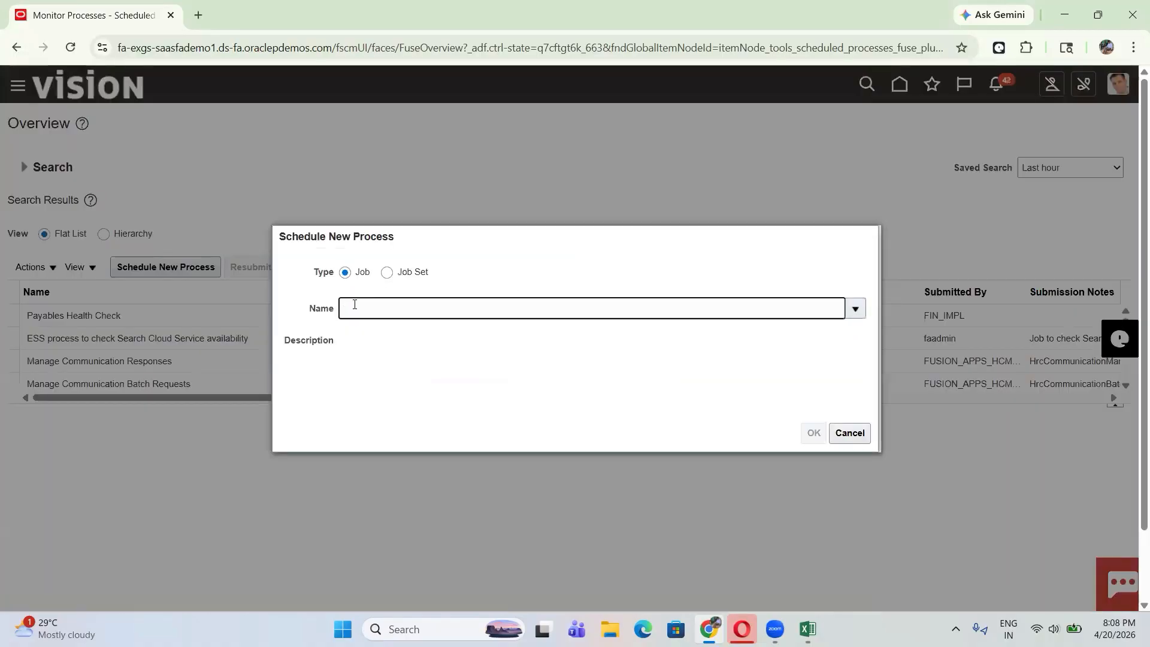
type("LDAP")
key("Tab")
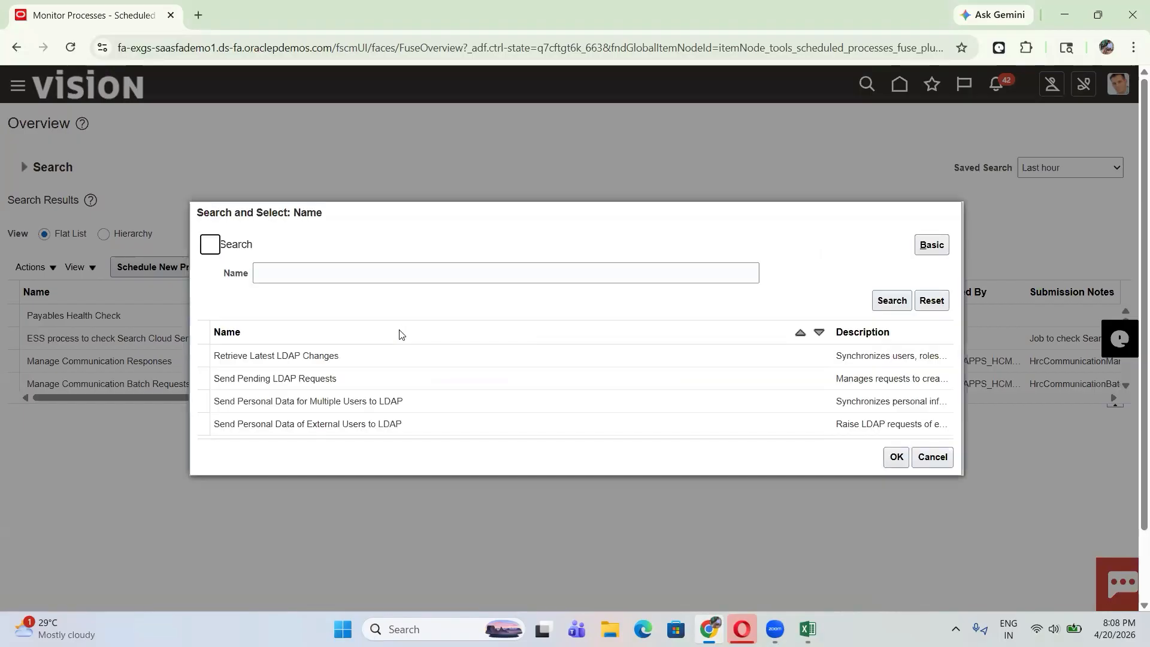
left_click(271, 360)
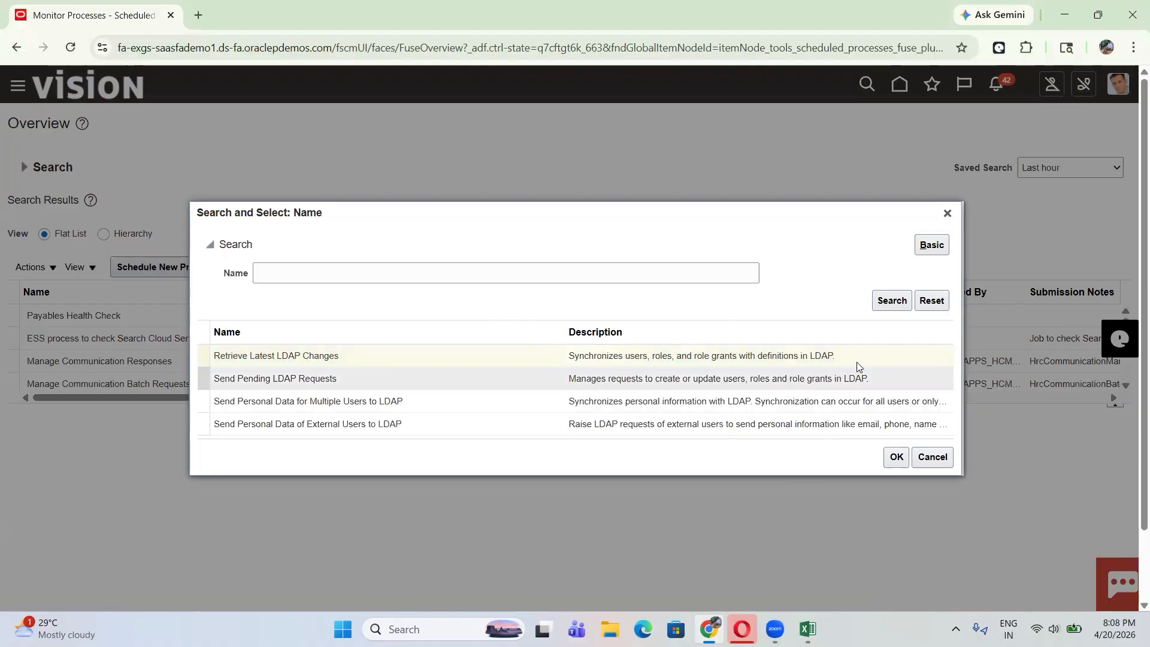
left_click(896, 458)
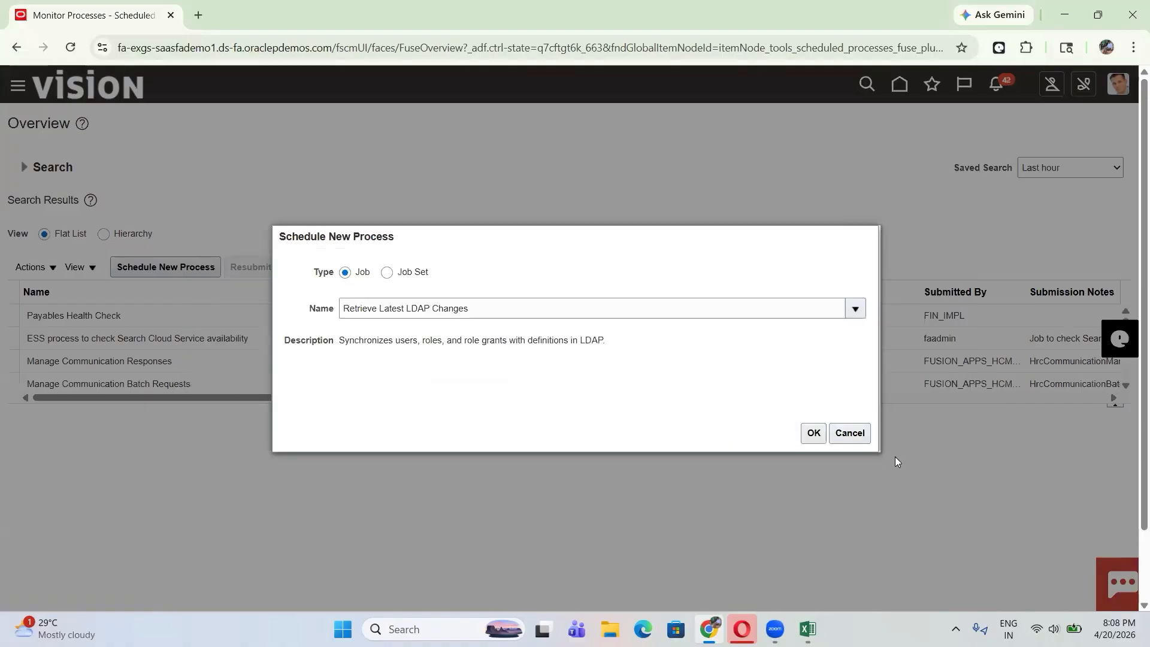
left_click(808, 433)
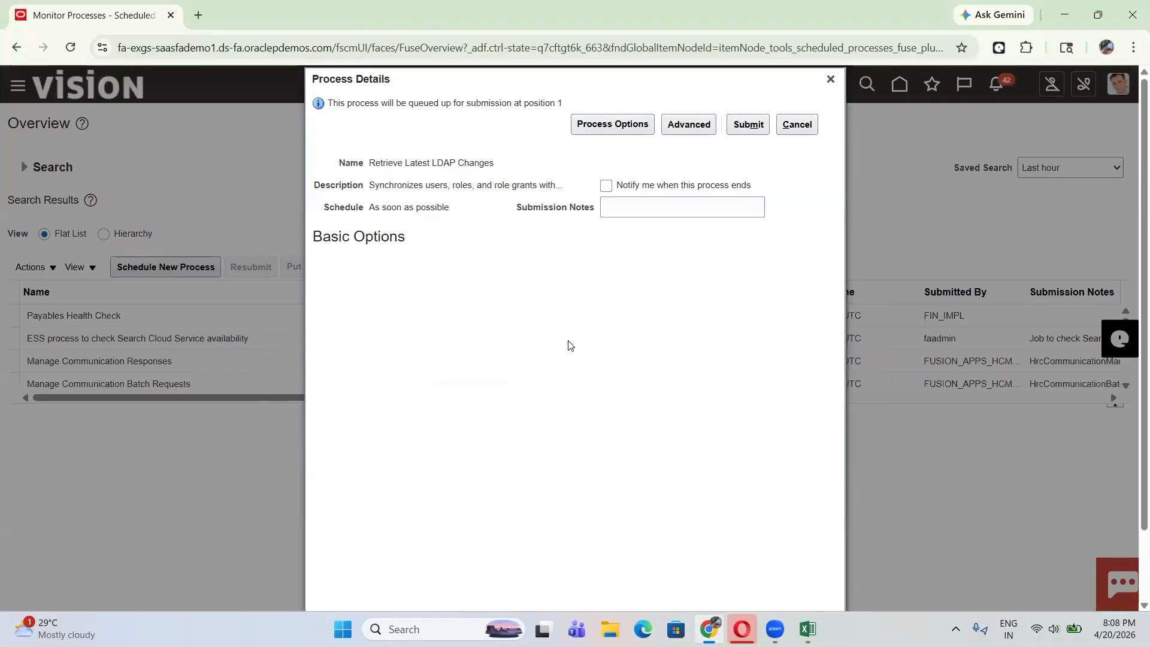
left_click(757, 123)
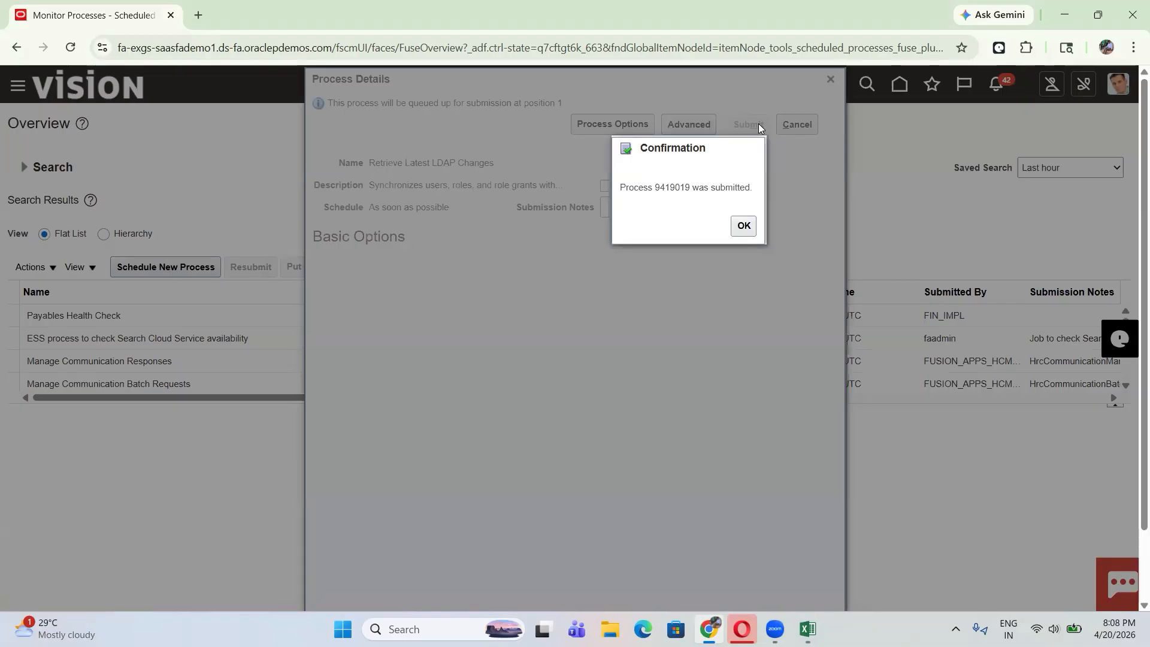
left_click(749, 229)
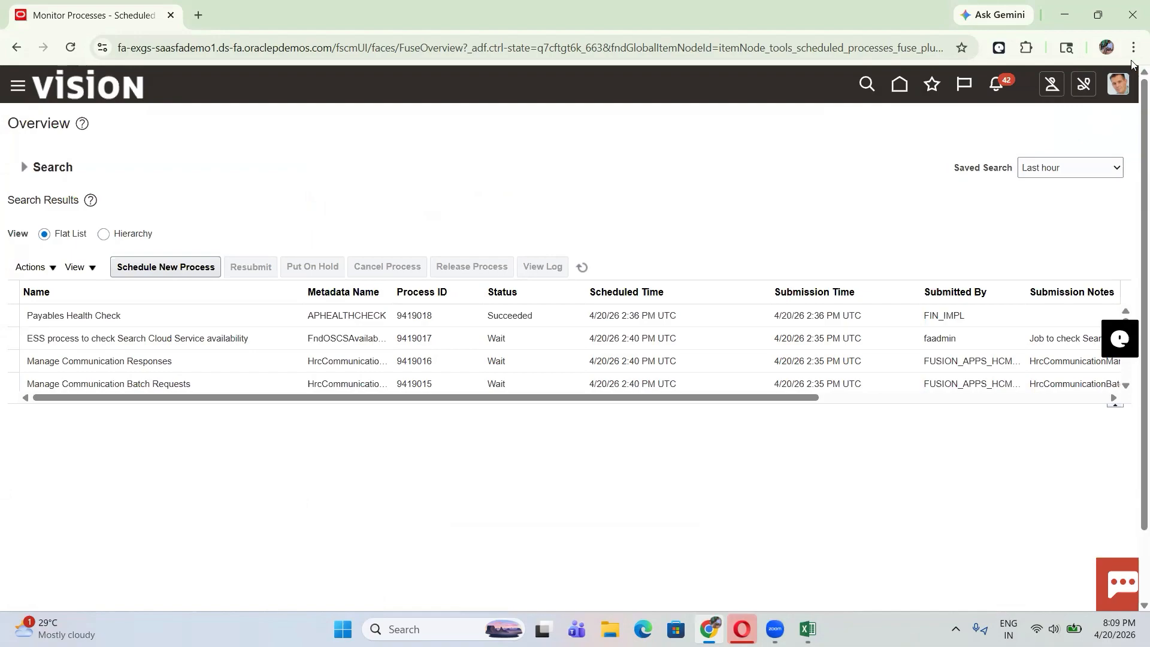
Sign out of the current Oracle Fusion session
left_click(1118, 92)
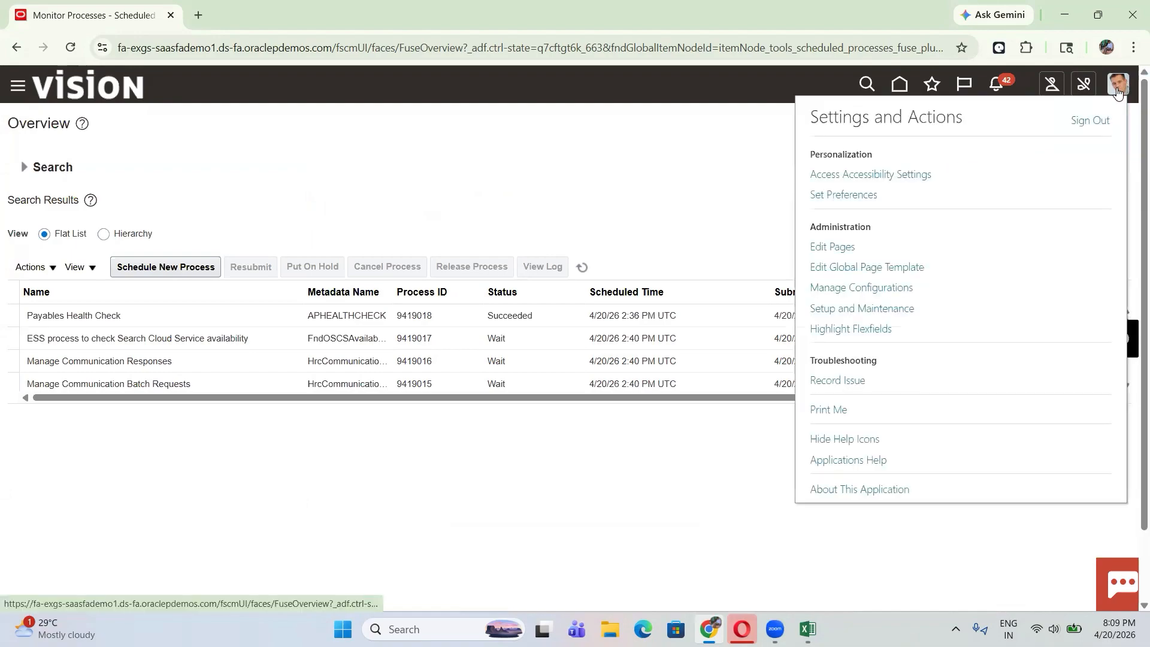
left_click(1090, 122)
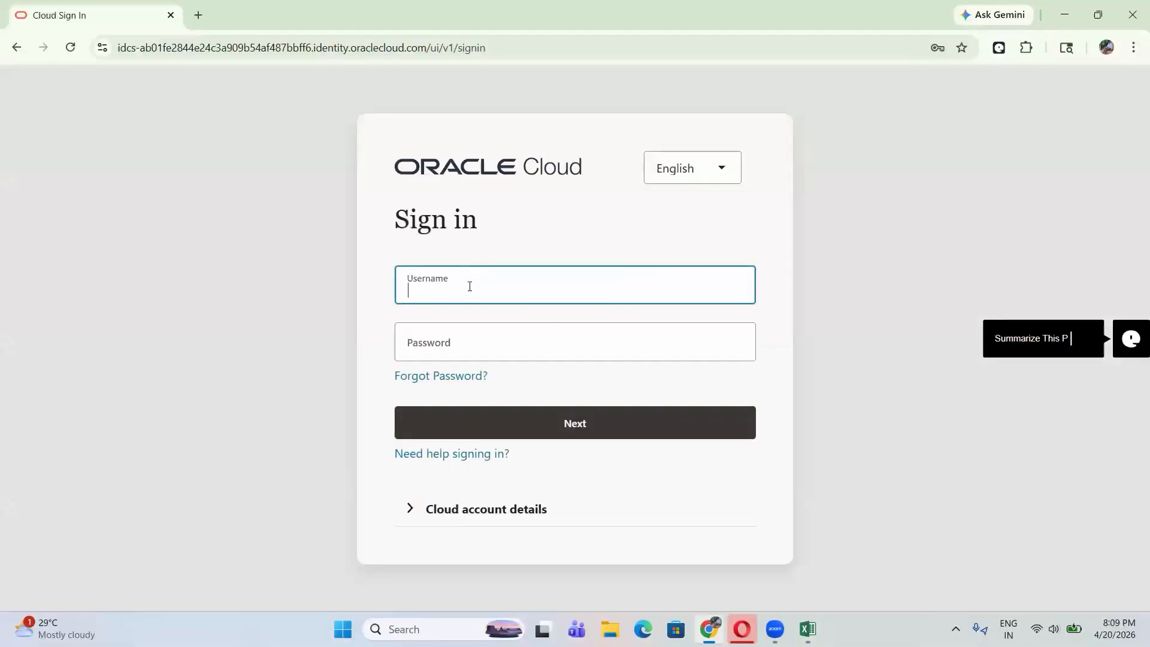
Try to sign in with the username Oracel.ERP and the account password
left_click(470, 286)
type("Oracel")
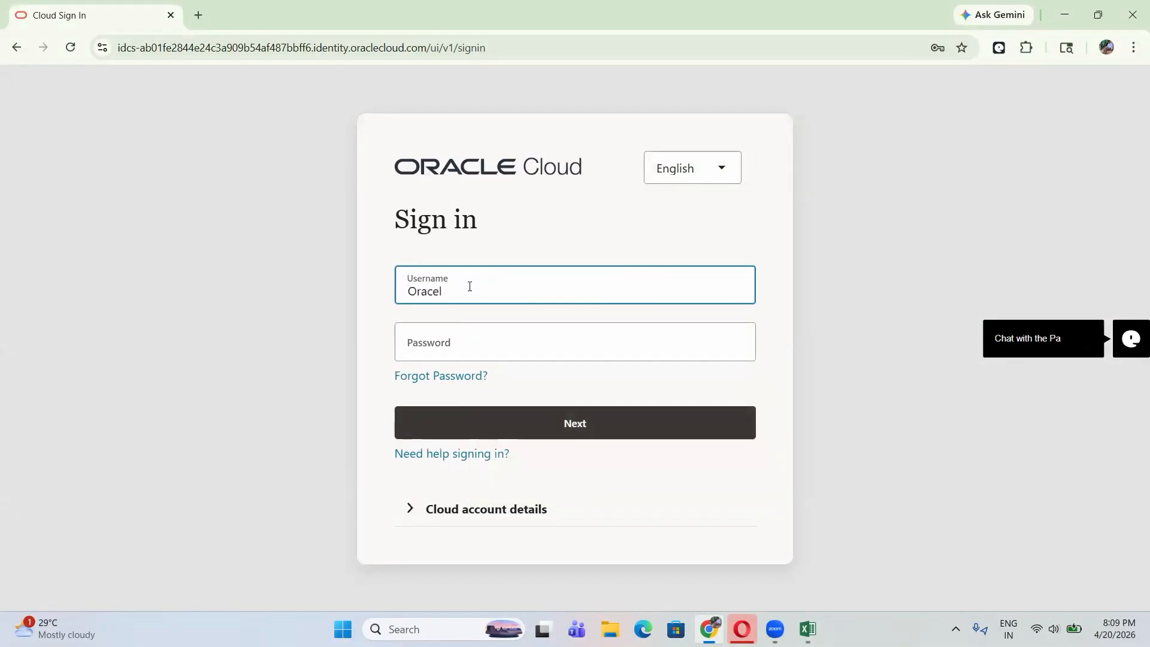
type(".ERP")
left_click(439, 345)
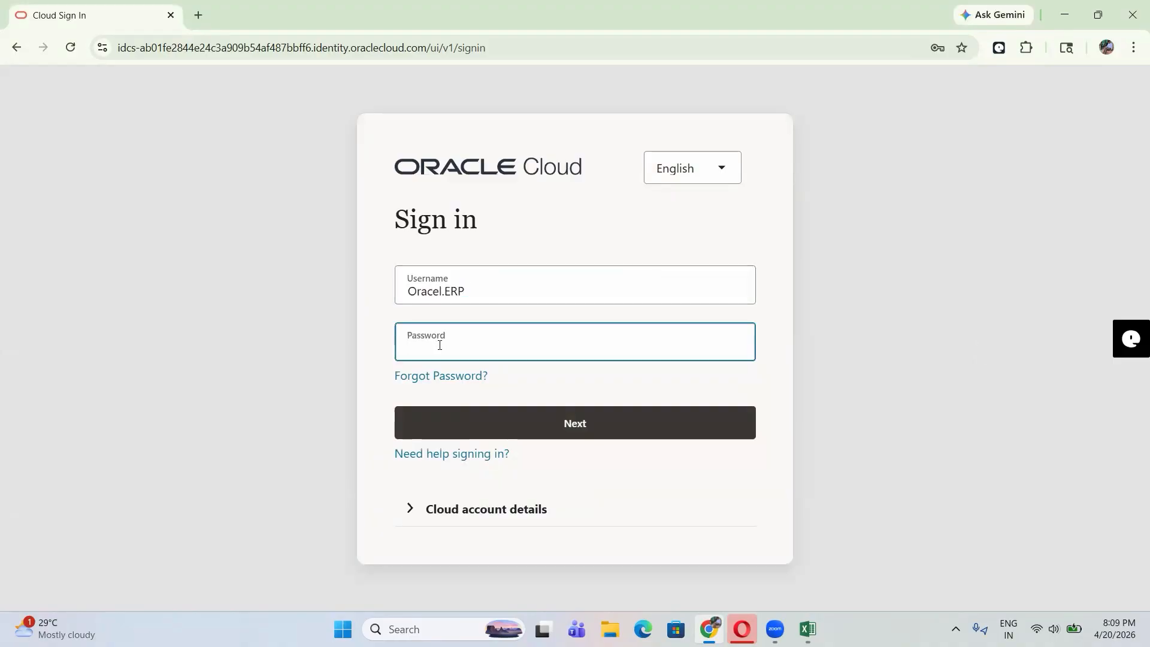
type("••••••••••")
left_click(593, 424)
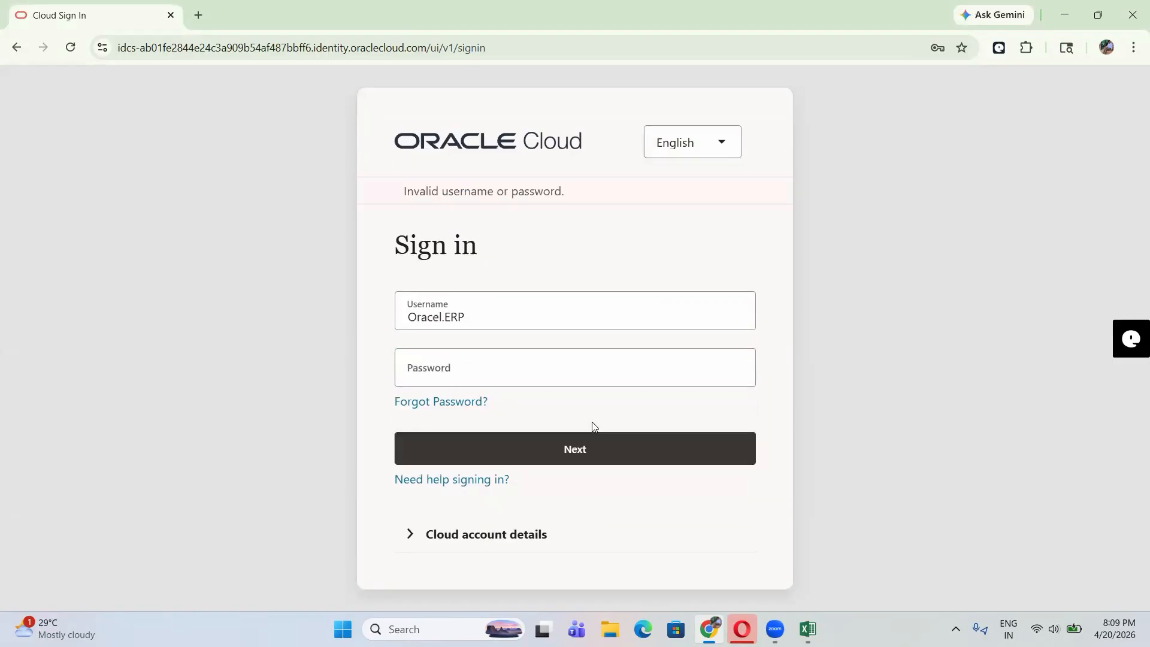
Re-enter the account password for the username Oracel.ERP and retry the sign-in
left_click(470, 367)
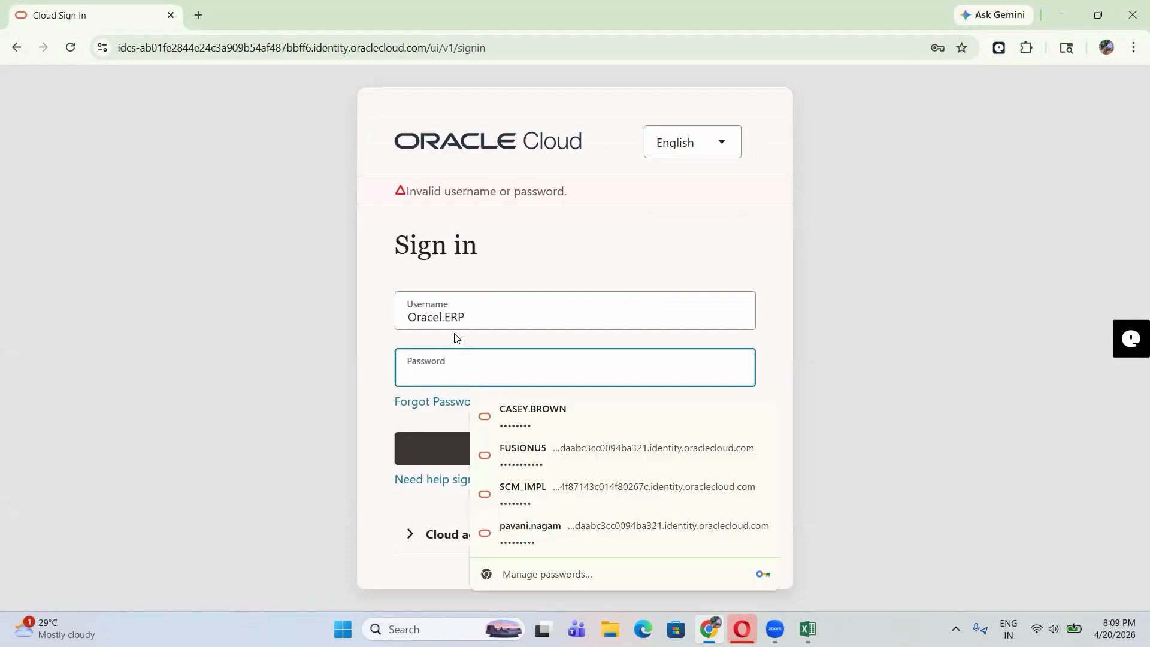
type("•")
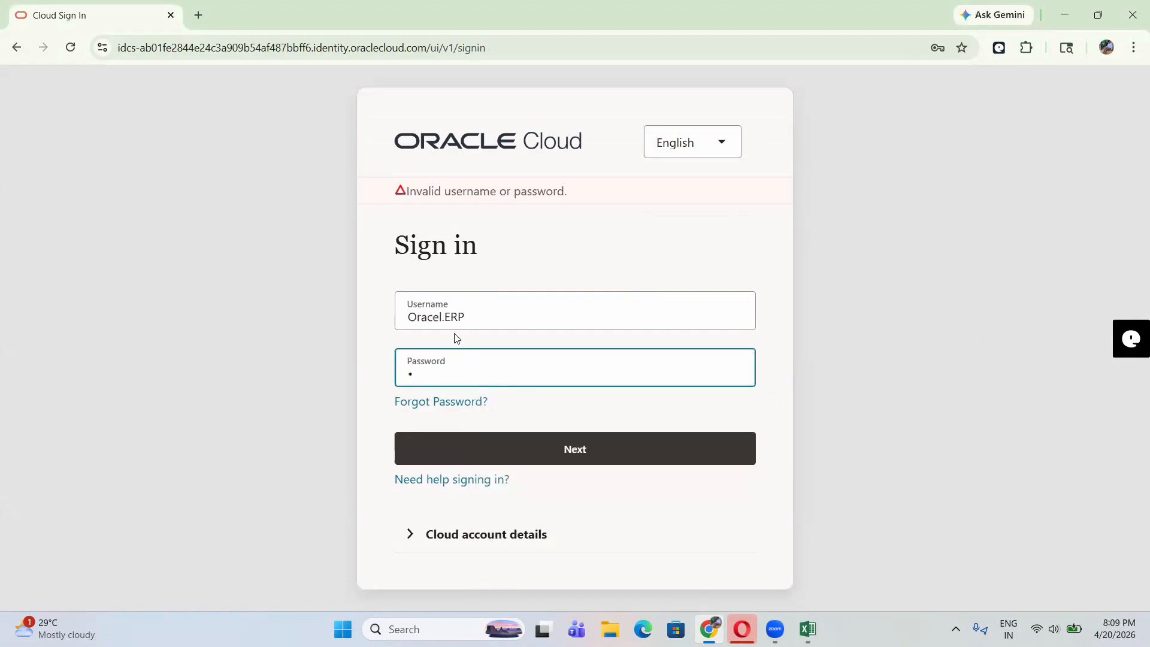
type("•••••••••")
left_click(568, 449)
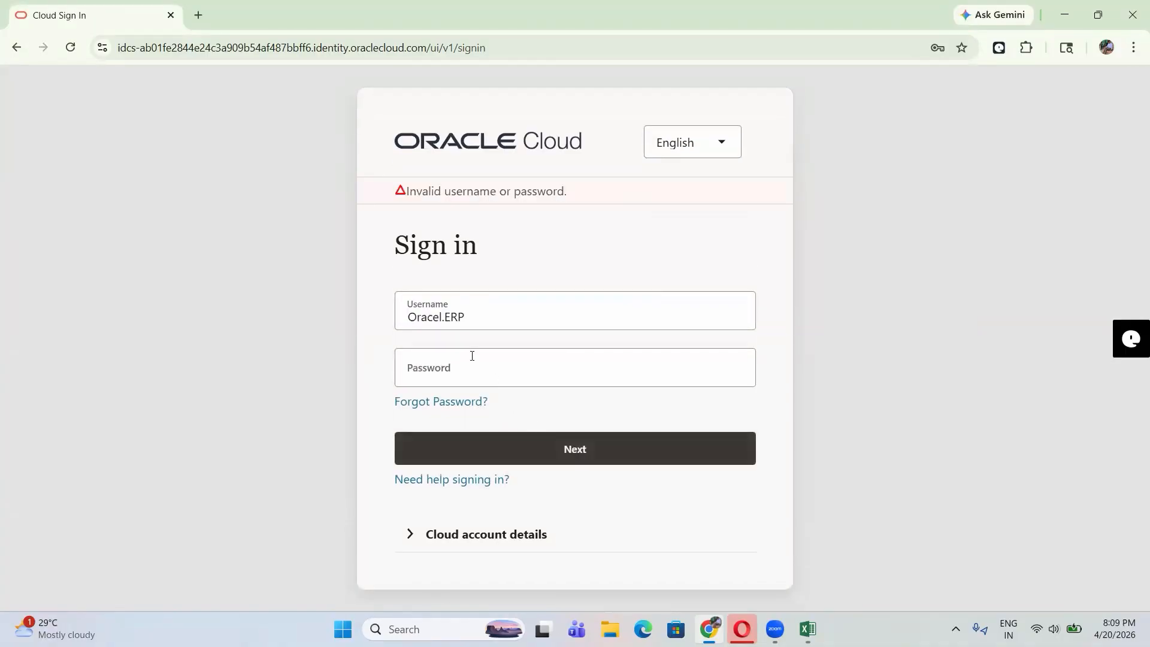
Correct the username to Oracle.ERP, enter the account password, sign in, and save the credentials in the browser
left_click(438, 318)
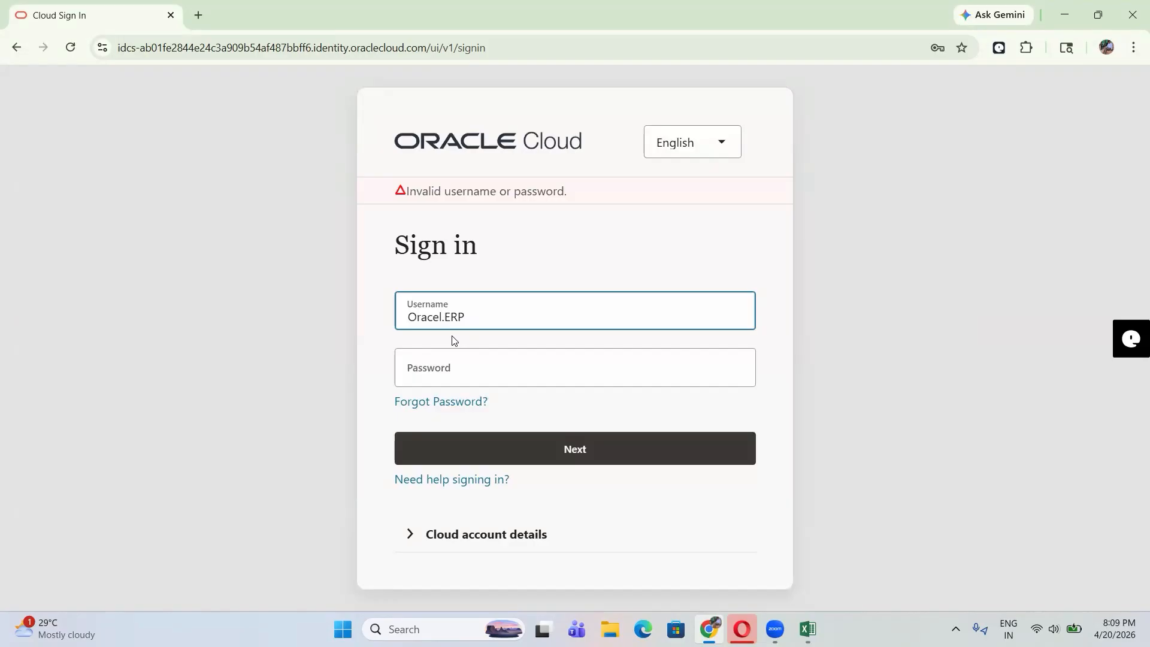
key("BackSpace")
key("BackSpace")
type("le")
left_click(448, 368)
type("•")
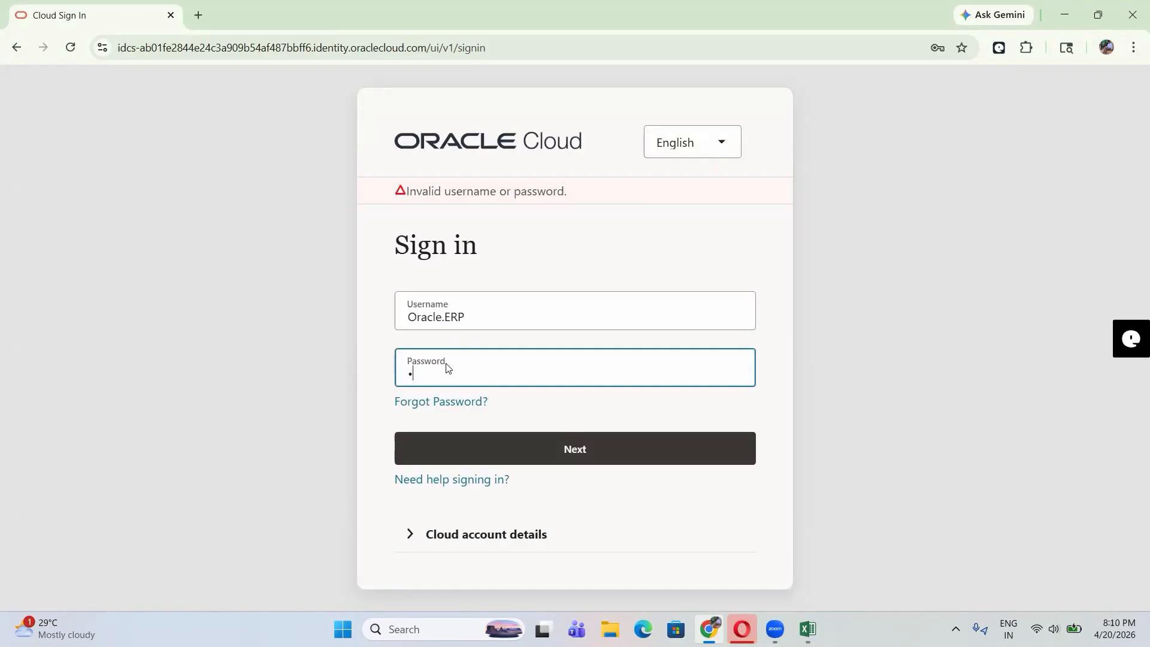
type("•••••••••")
left_click(561, 447)
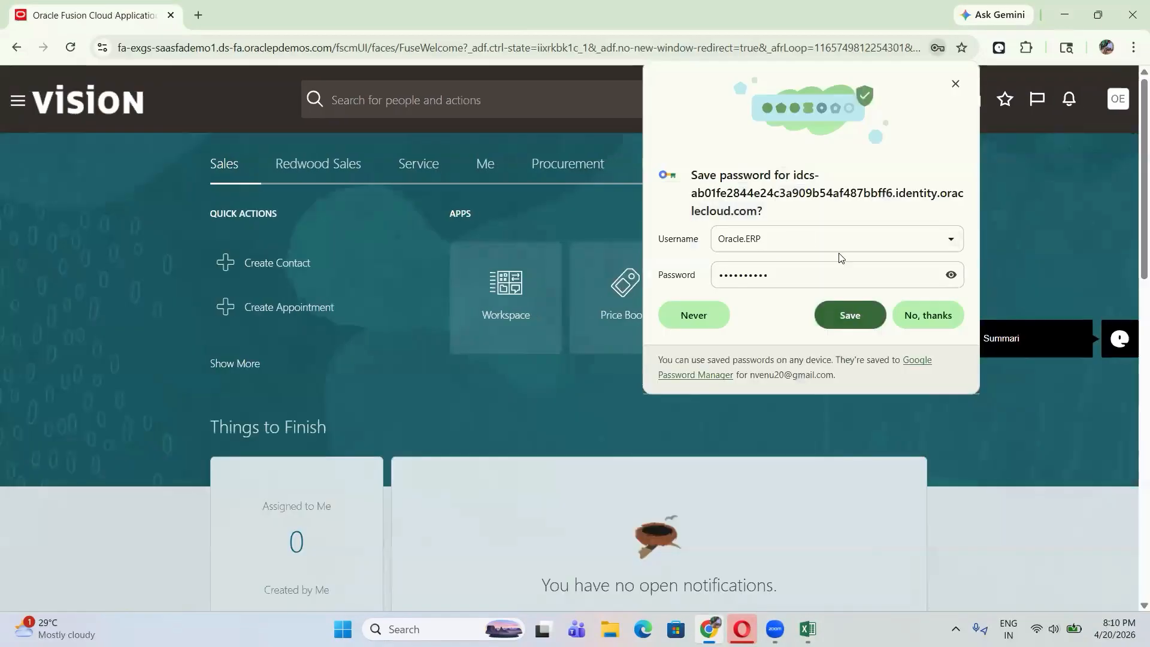
left_click(841, 316)
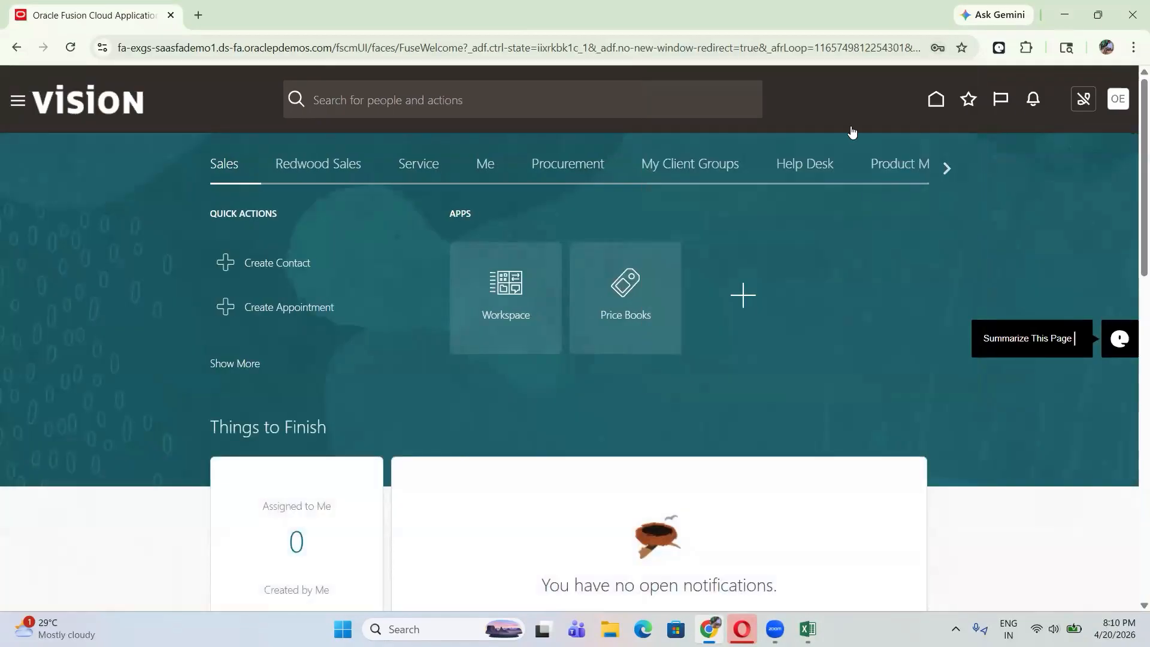
Reload the home page and examine the account's Settings and Actions options and the Navigator entries down to the Tools group
left_click(935, 101)
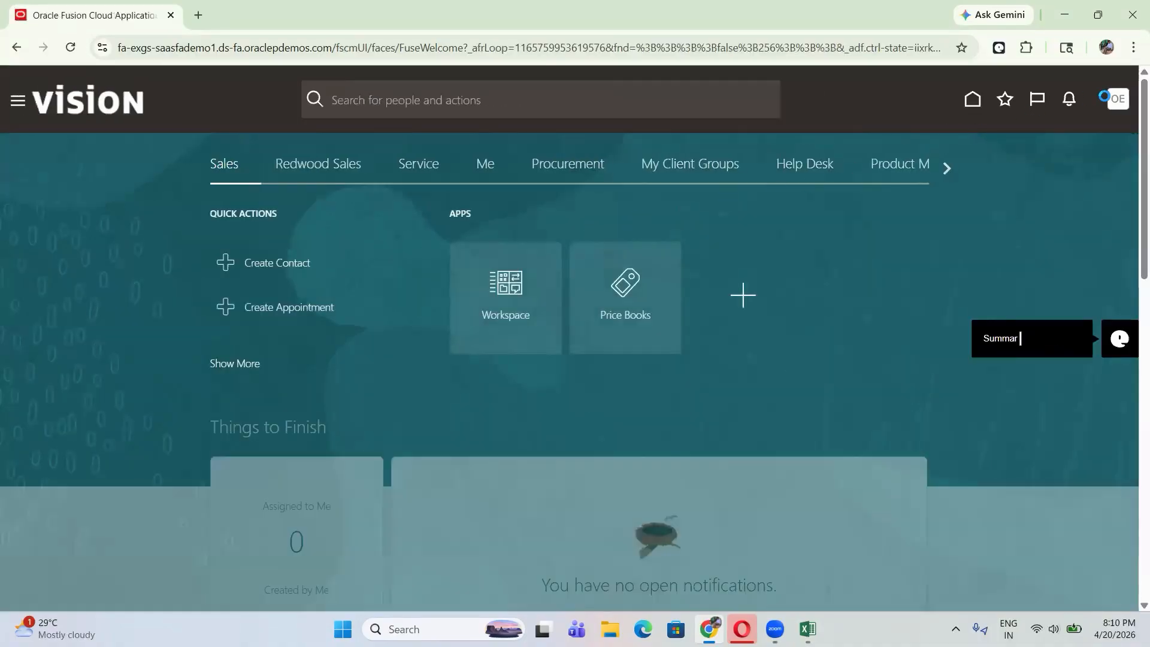
left_click(1118, 101)
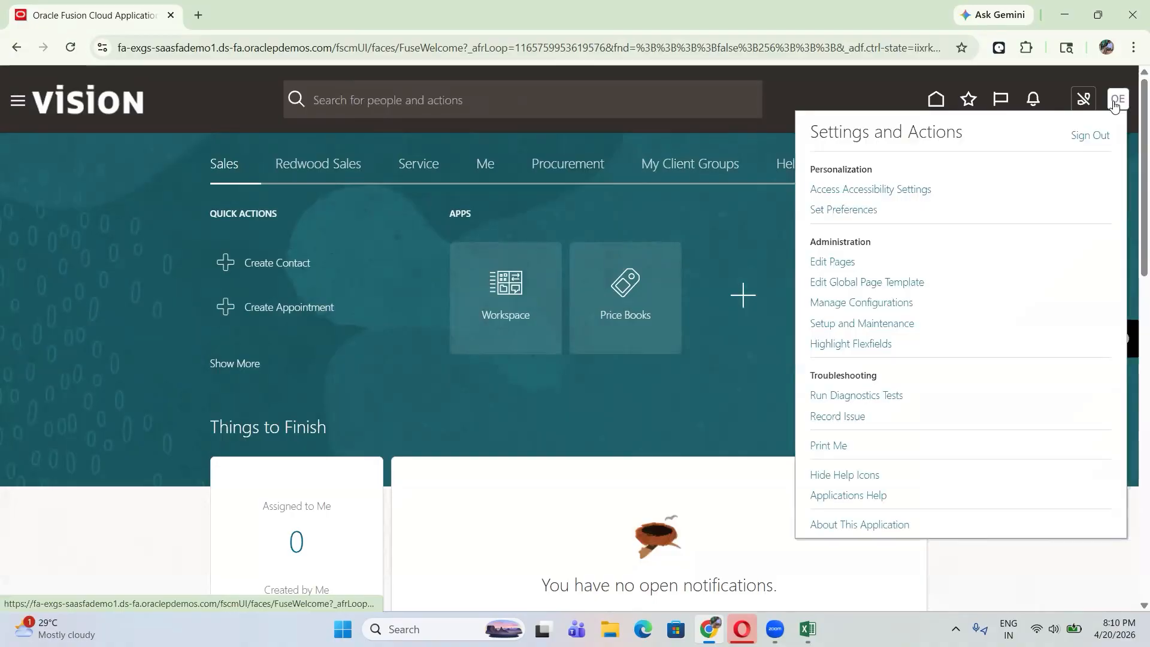
left_click(1116, 105)
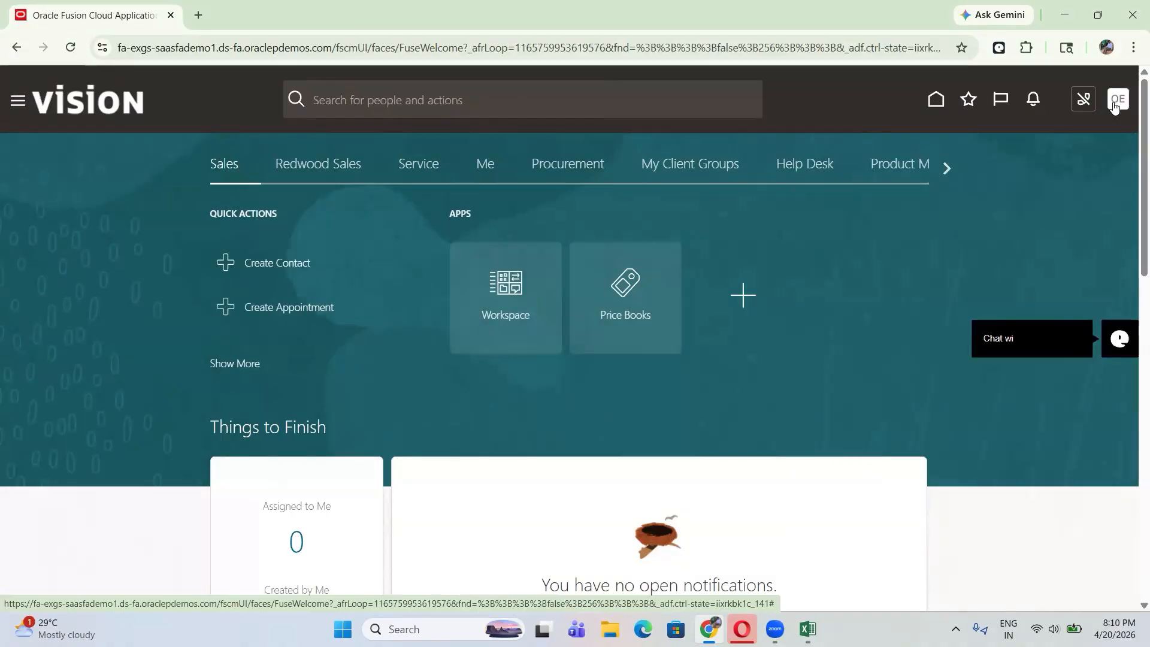
left_click(1115, 105)
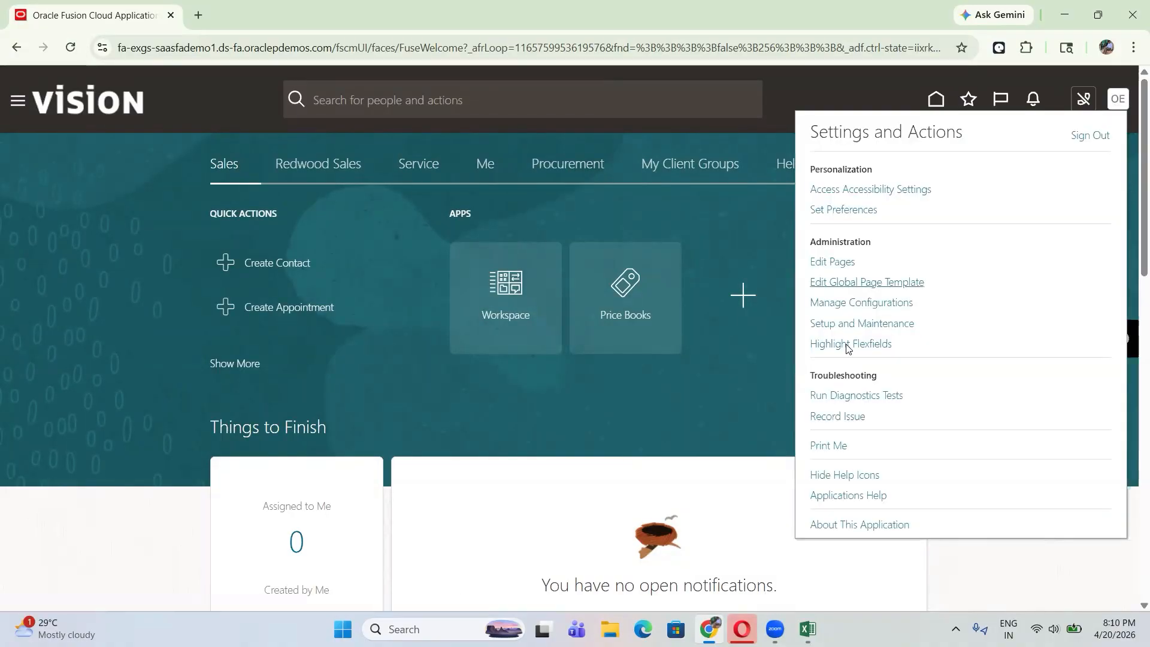
left_click(687, 234)
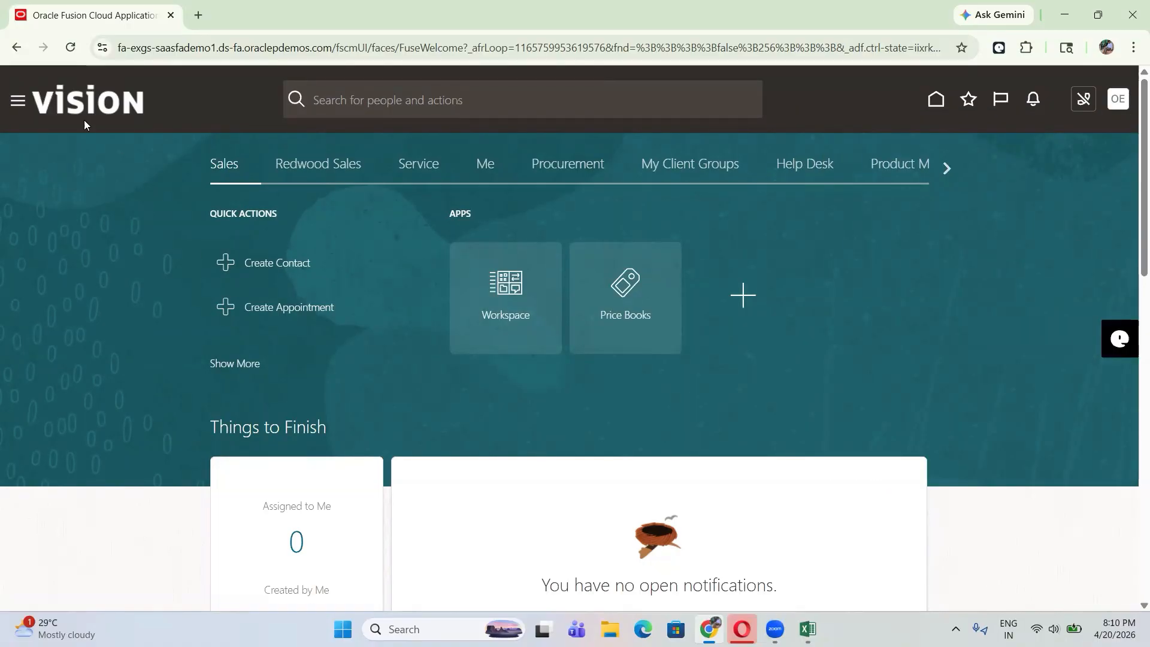
left_click(18, 103)
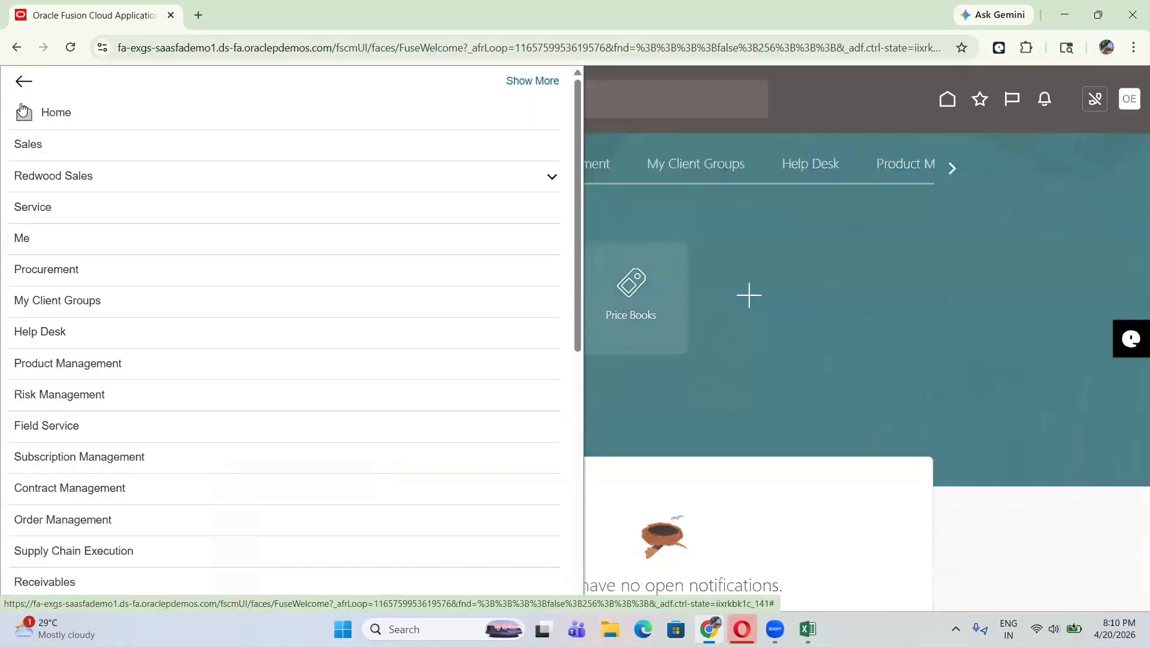
scroll(154, 379, "down", 8)
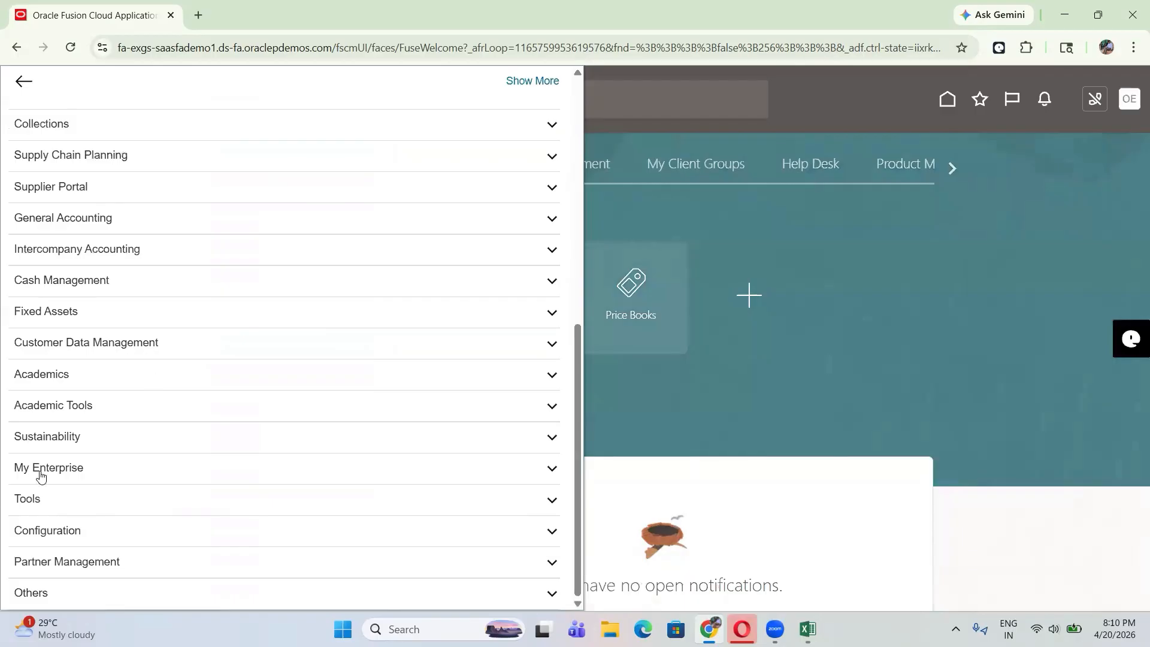
double_click(26, 508)
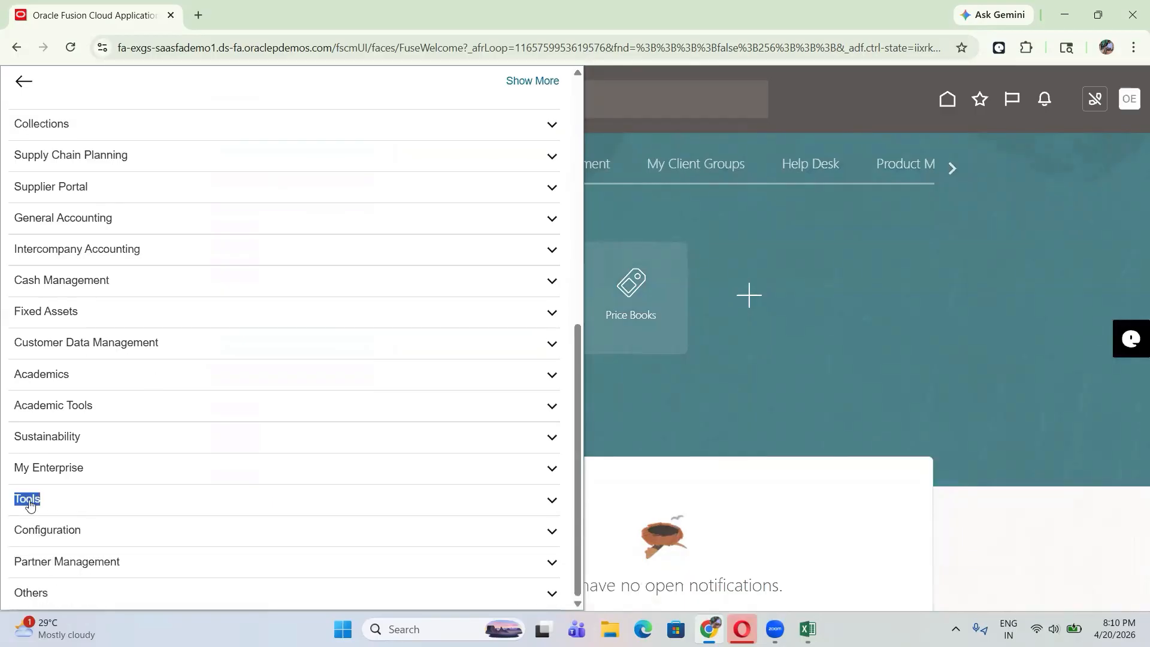
left_click(816, 270)
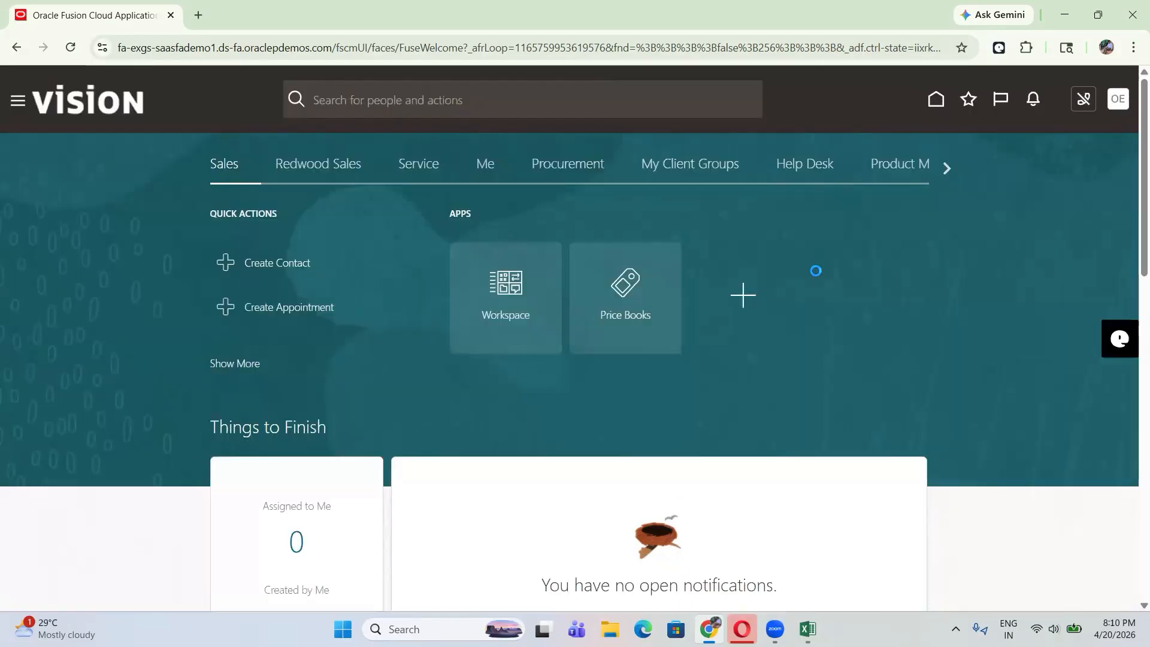